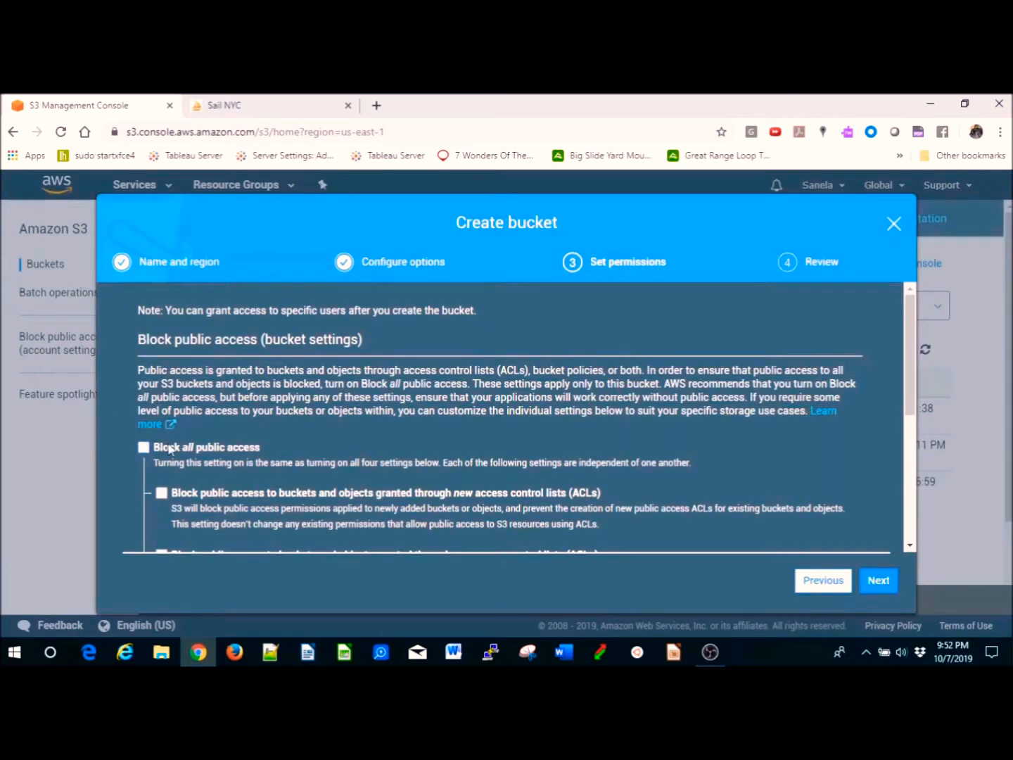
Step: Try to create the bucket with all public access blocking left off, and close the wizard after the attempt
{"action": "mouse_move", "coordinate": [913, 365]}
{"action": "left_mouse_down"}
{"action": "mouse_move", "coordinate": [914, 509]}
{"action": "mouse_move", "coordinate": [907, 389]}
{"action": "left_mouse_up"}
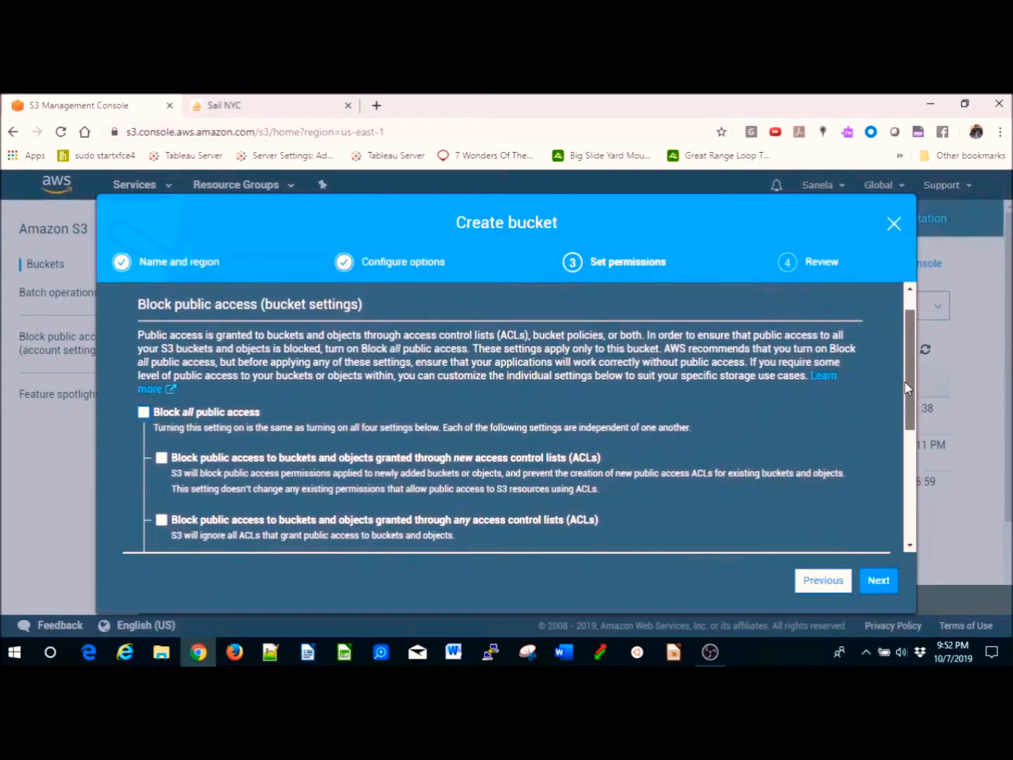
{"action": "left_click", "coordinate": [878, 581]}
{"action": "left_click_drag", "start_coordinate": [915, 390], "coordinate": [913, 513]}
{"action": "left_click", "coordinate": [875, 586]}
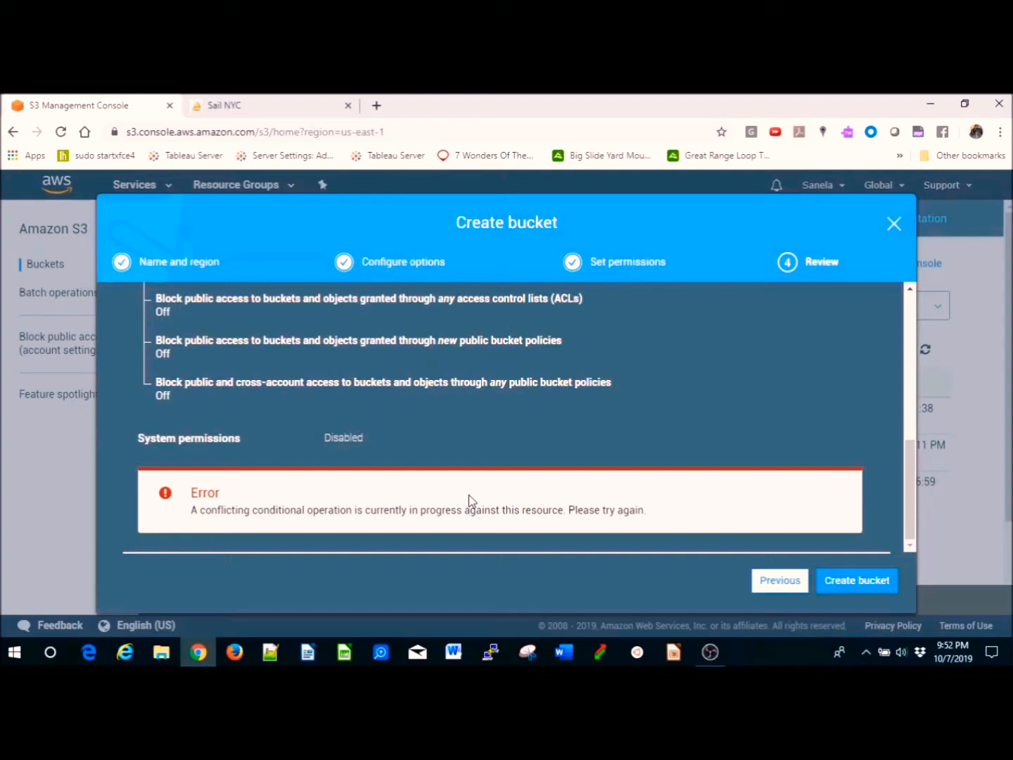
{"action": "left_click", "coordinate": [852, 582]}
{"action": "left_click", "coordinate": [895, 225]}
Step: Start a new bucket named sailnyc.org in the US East (Ohio) region and continue to its configuration options
{"action": "left_click", "coordinate": [238, 346]}
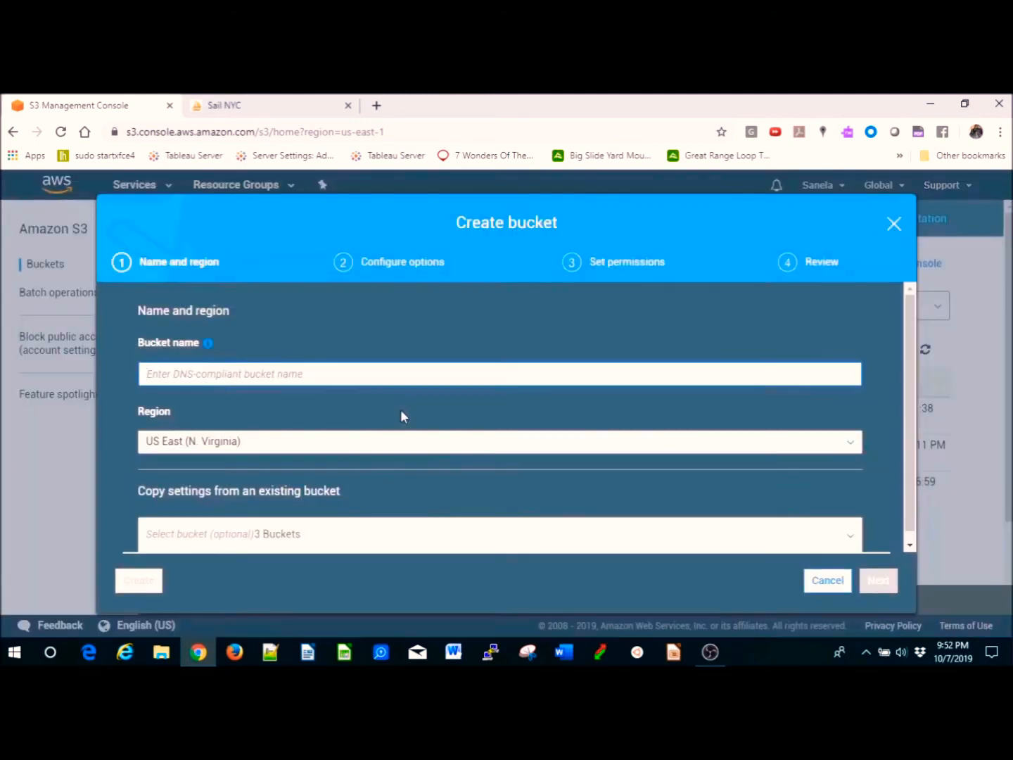
{"action": "type", "text": "sailnyc"}
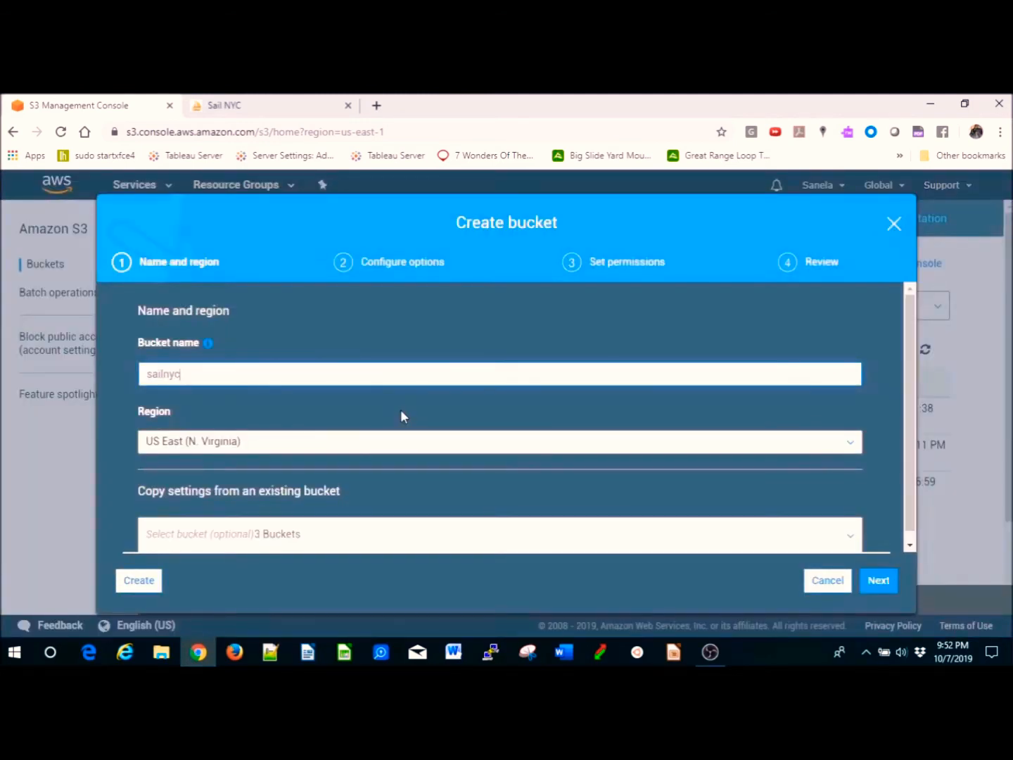
{"action": "type", "text": ".org"}
{"action": "left_click", "coordinate": [358, 447]}
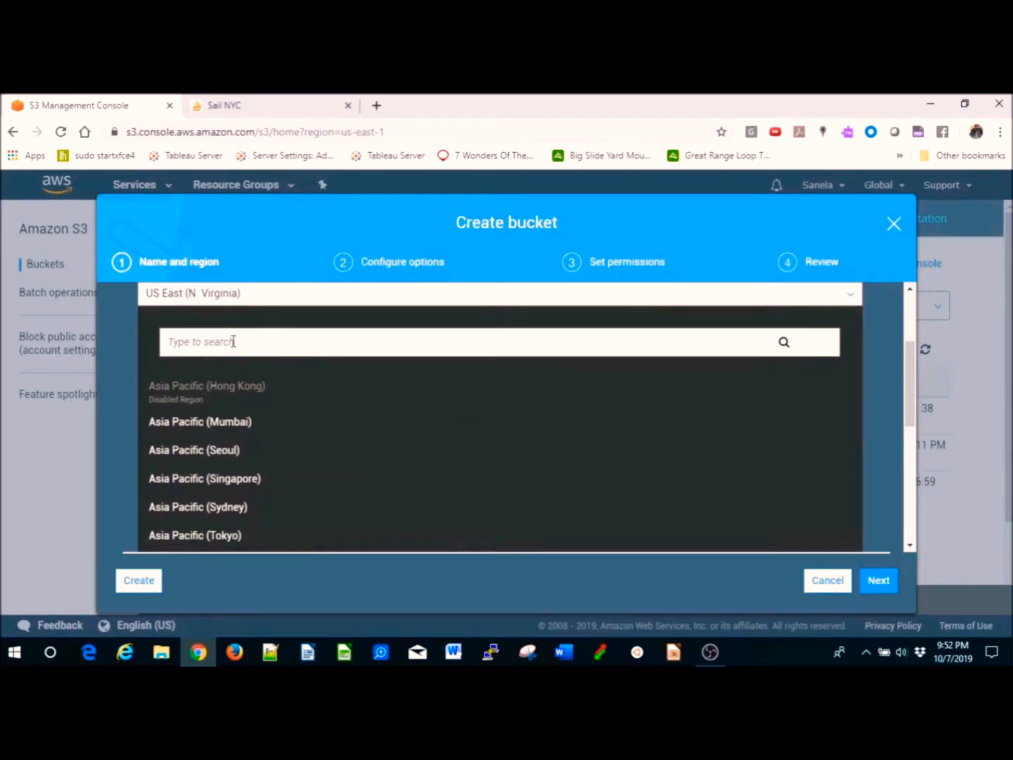
{"action": "type", "text": "ohio"}
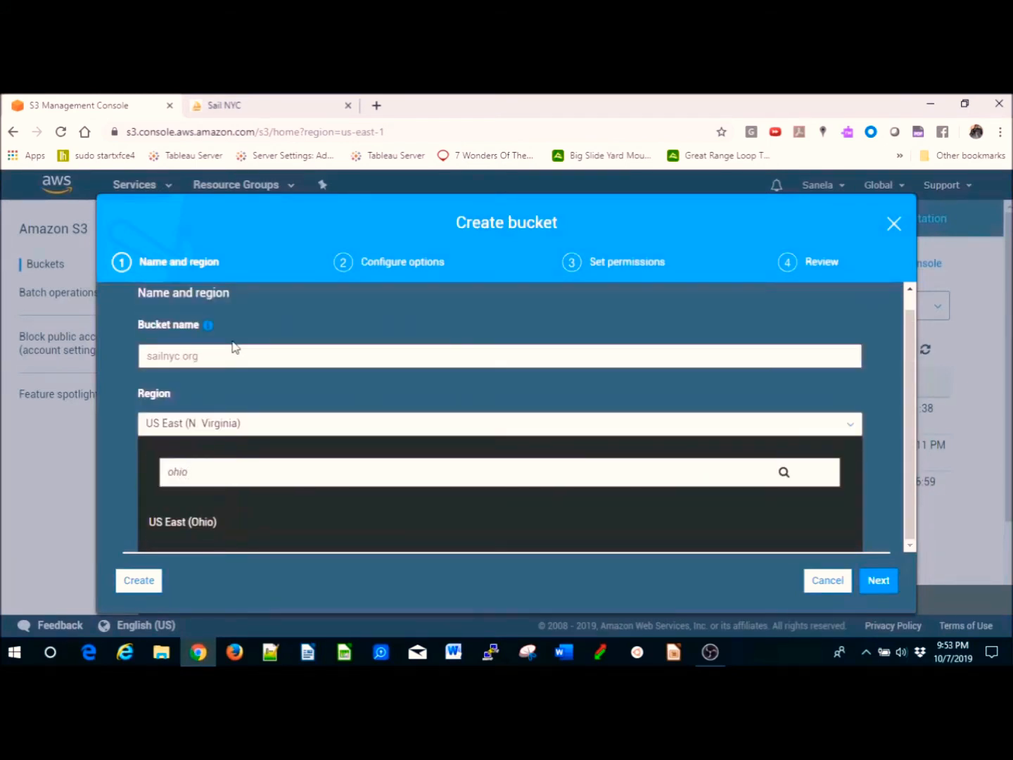
{"action": "left_click", "coordinate": [450, 533]}
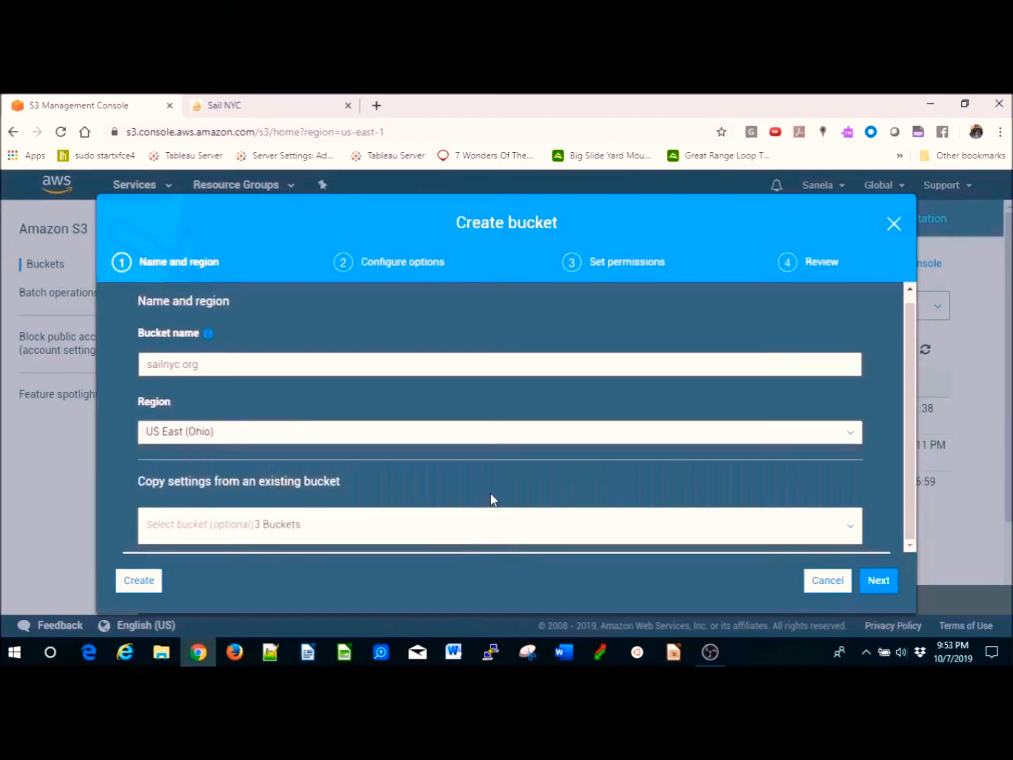
{"action": "left_click", "coordinate": [887, 582]}
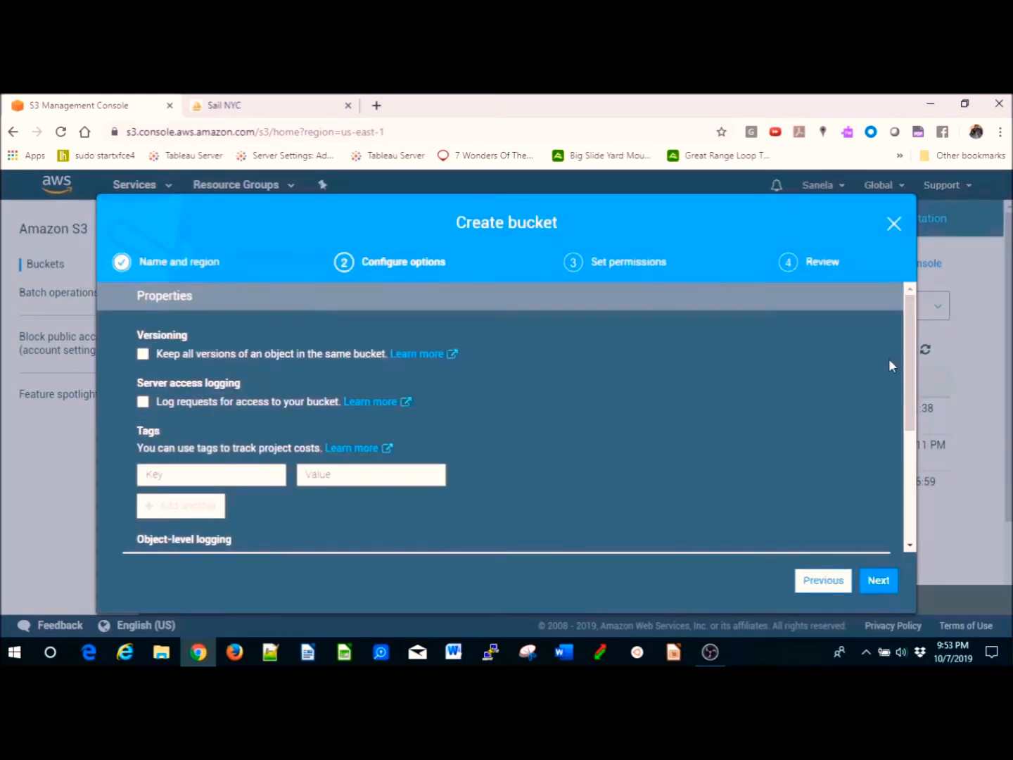
Step: Keep the default configuration options, leave Block all public access off, and create the bucket
{"action": "left_click_drag", "start_coordinate": [906, 362], "coordinate": [943, 510]}
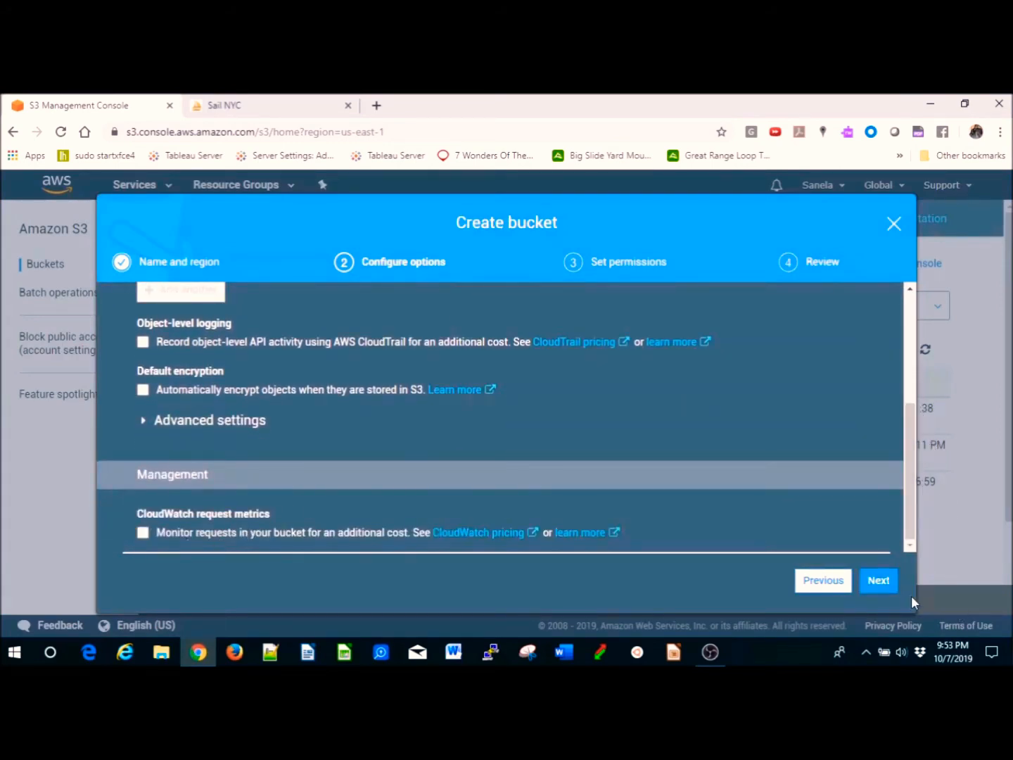
{"action": "left_click", "coordinate": [879, 583]}
{"action": "left_click_drag", "start_coordinate": [912, 449], "coordinate": [866, 312]}
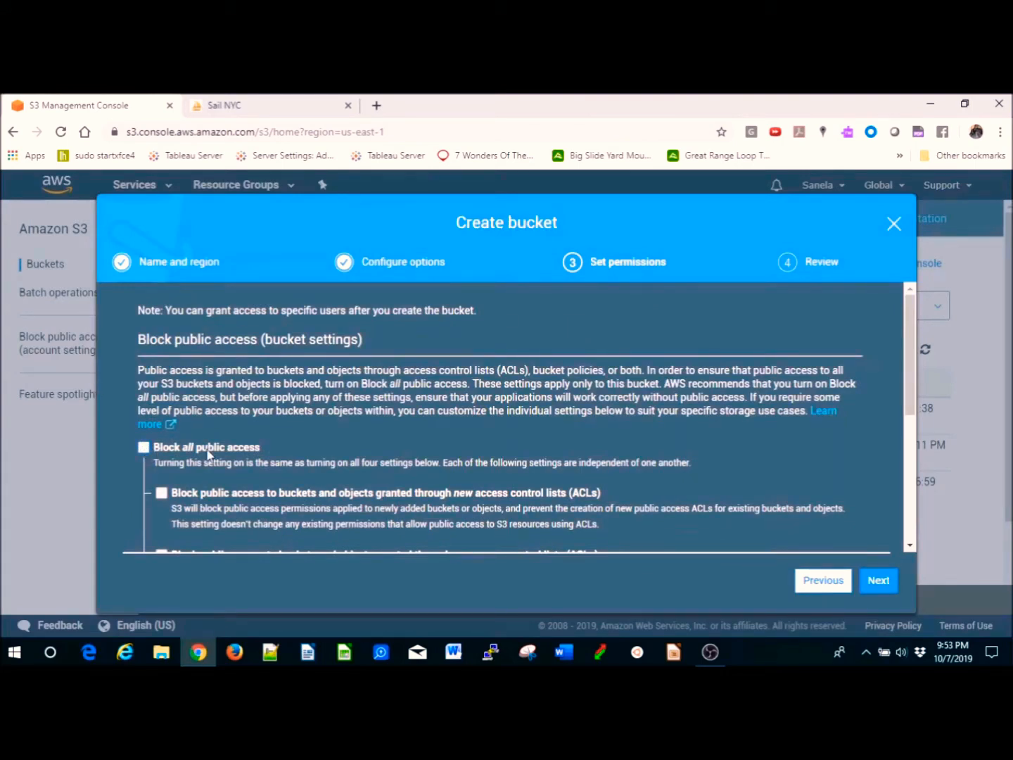
{"action": "left_click", "coordinate": [881, 579]}
{"action": "left_click", "coordinate": [883, 579]}
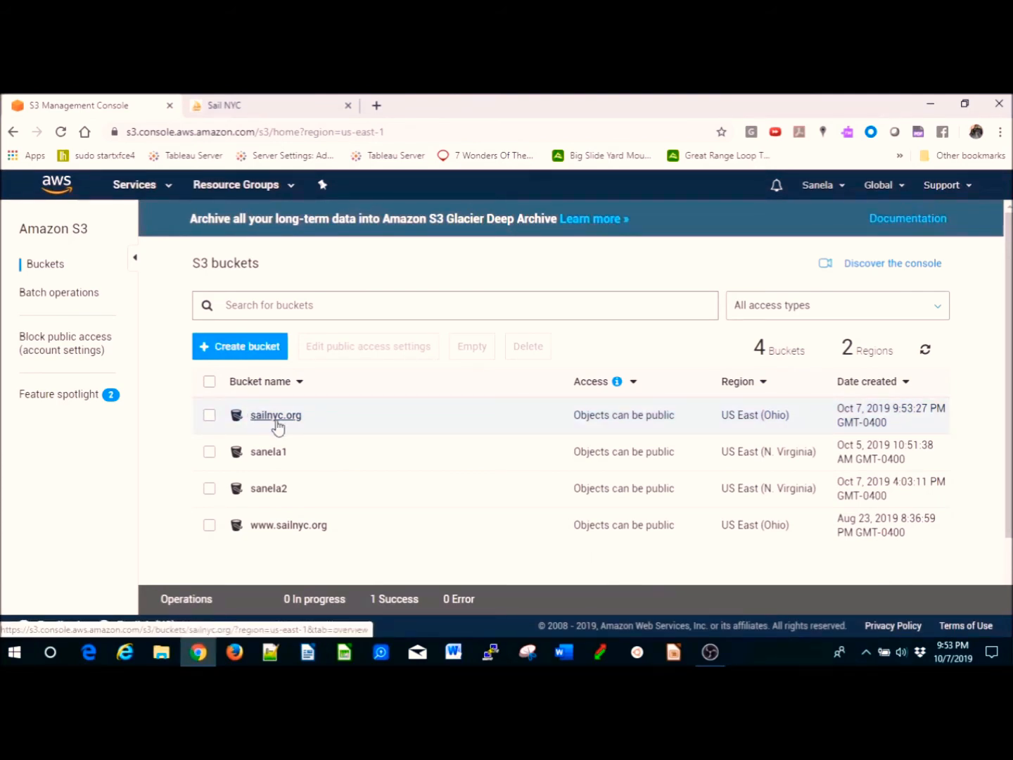
Step: Enable static website hosting on the sailnyc.org bucket with index.html as index document and error.html as error document
{"action": "left_click", "coordinate": [276, 417]}
{"action": "left_click", "coordinate": [312, 275]}
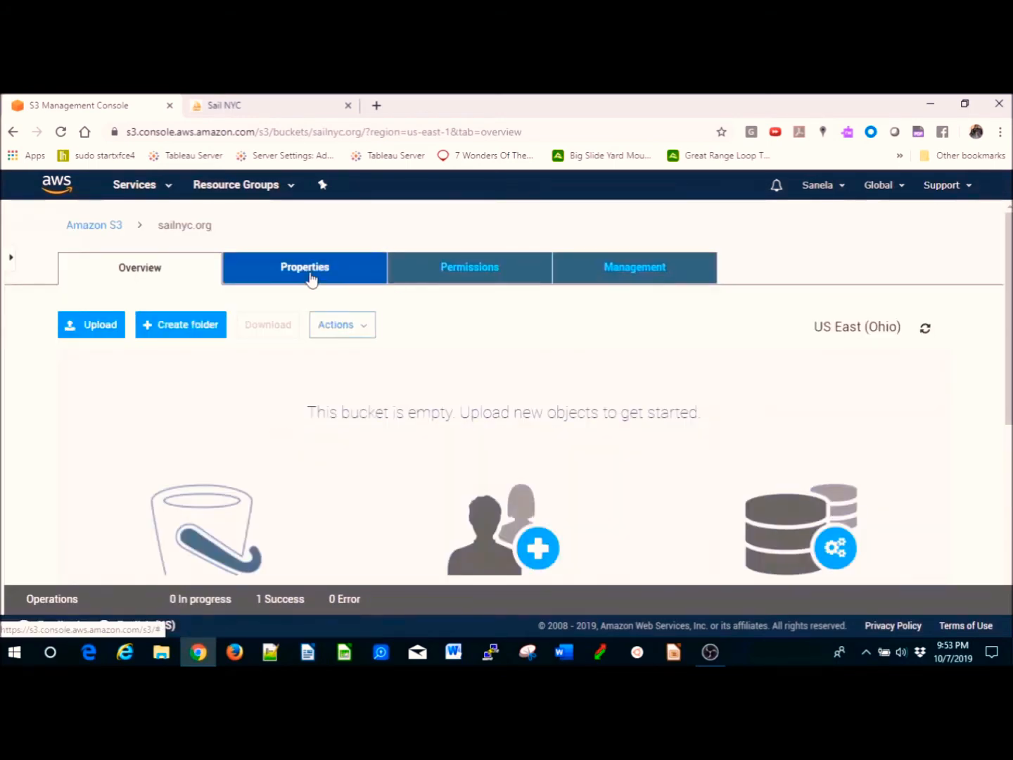
{"action": "left_click", "coordinate": [739, 380]}
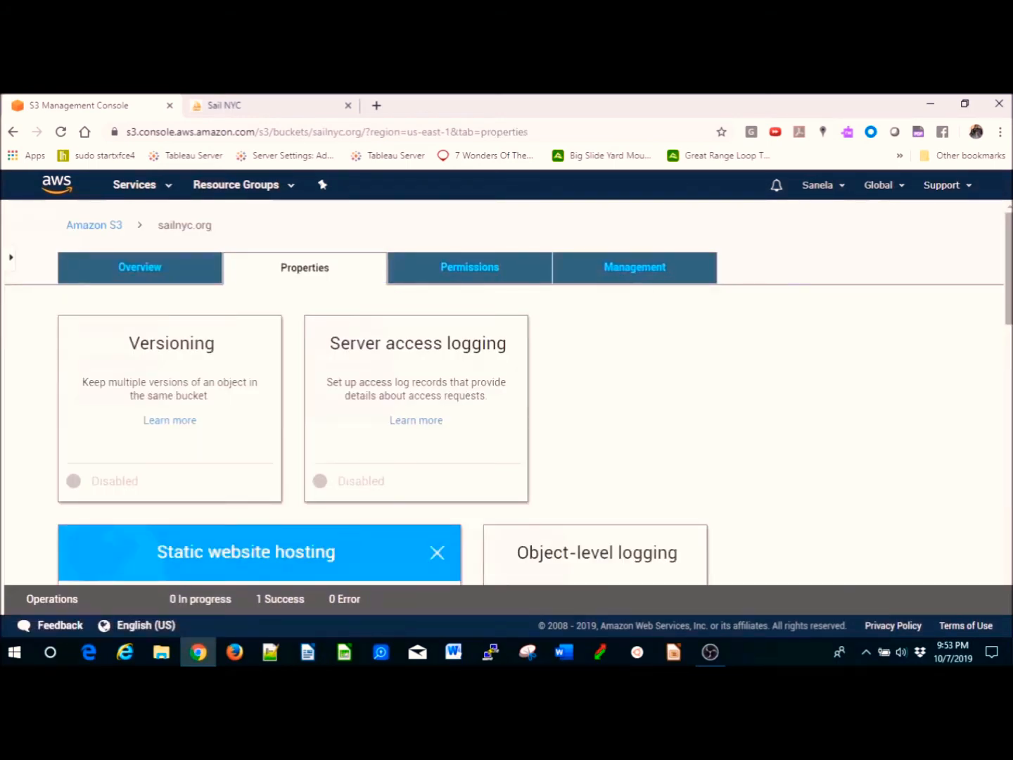
{"action": "left_click_drag", "start_coordinate": [1009, 283], "coordinate": [1010, 350]}
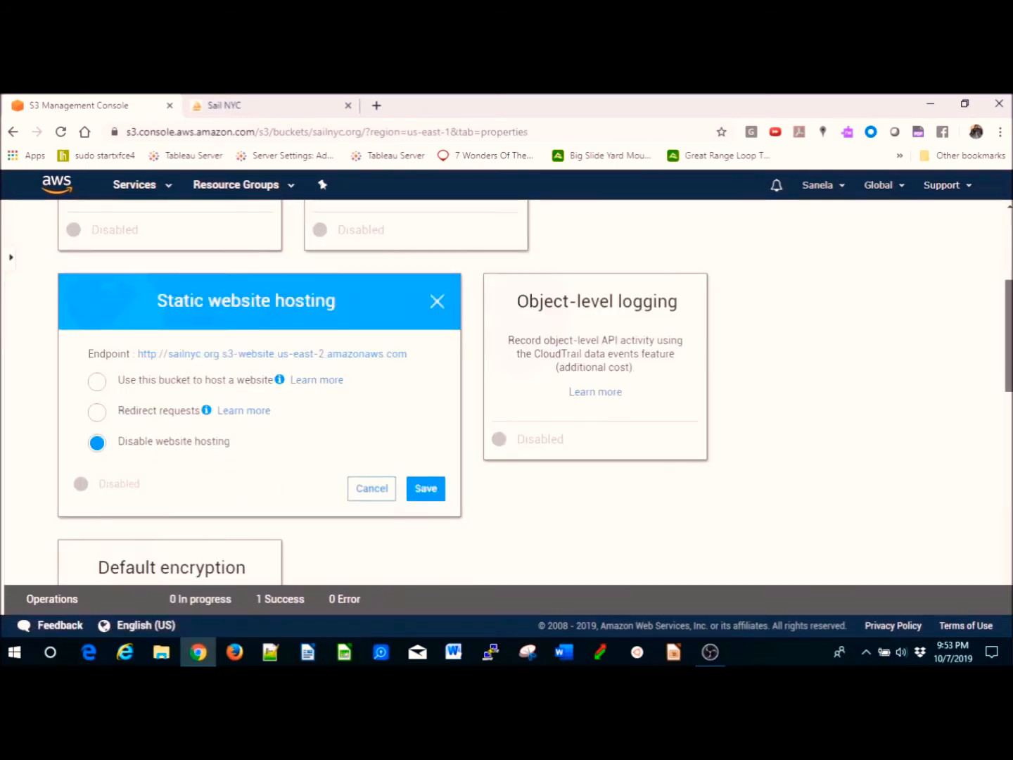
{"action": "left_click", "coordinate": [98, 382]}
{"action": "left_click", "coordinate": [159, 441]}
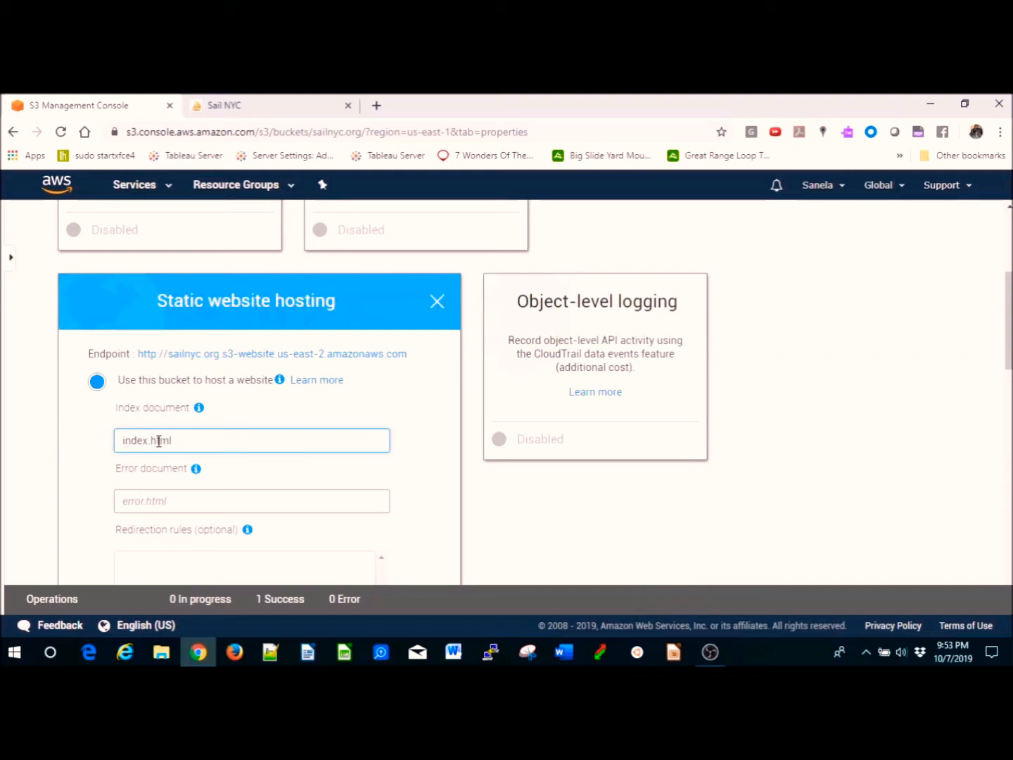
{"action": "left_click", "coordinate": [165, 502]}
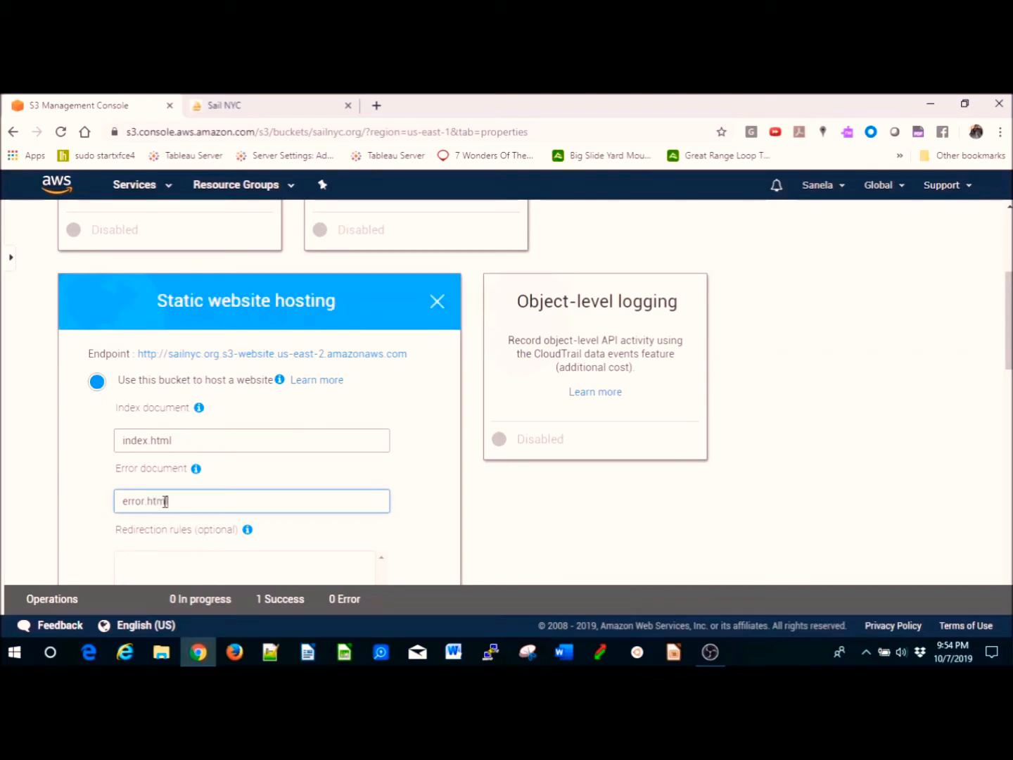
{"action": "scroll", "coordinate": [515, 323], "scroll_direction": "down", "scroll_amount": 4}
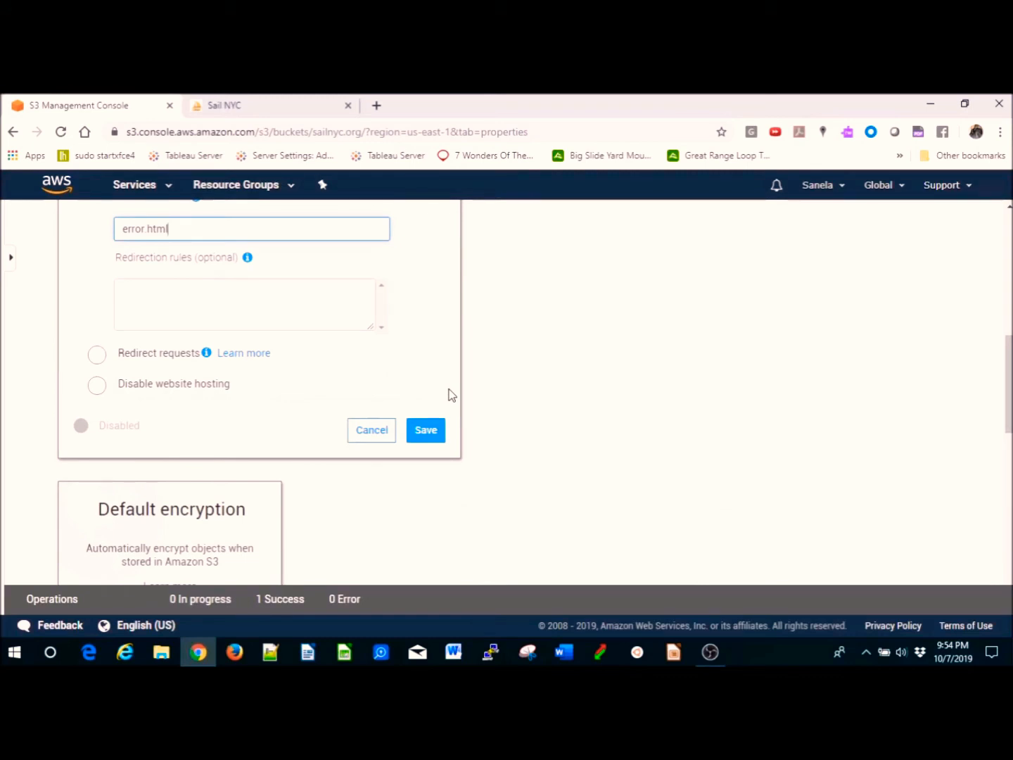
{"action": "left_click", "coordinate": [433, 430]}
Step: Start an upload to the sailnyc.org bucket and browse to the Final_old folder for the files
{"action": "left_click_drag", "start_coordinate": [1008, 420], "coordinate": [963, 231]}
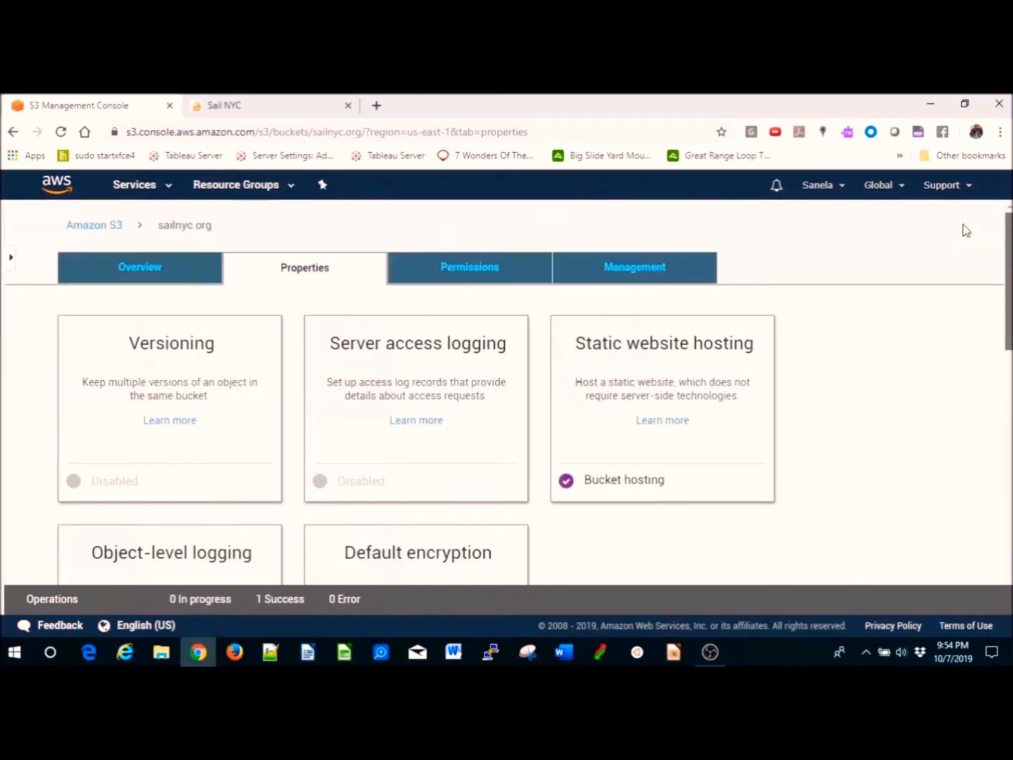
{"action": "left_click", "coordinate": [140, 274]}
{"action": "left_click", "coordinate": [102, 327]}
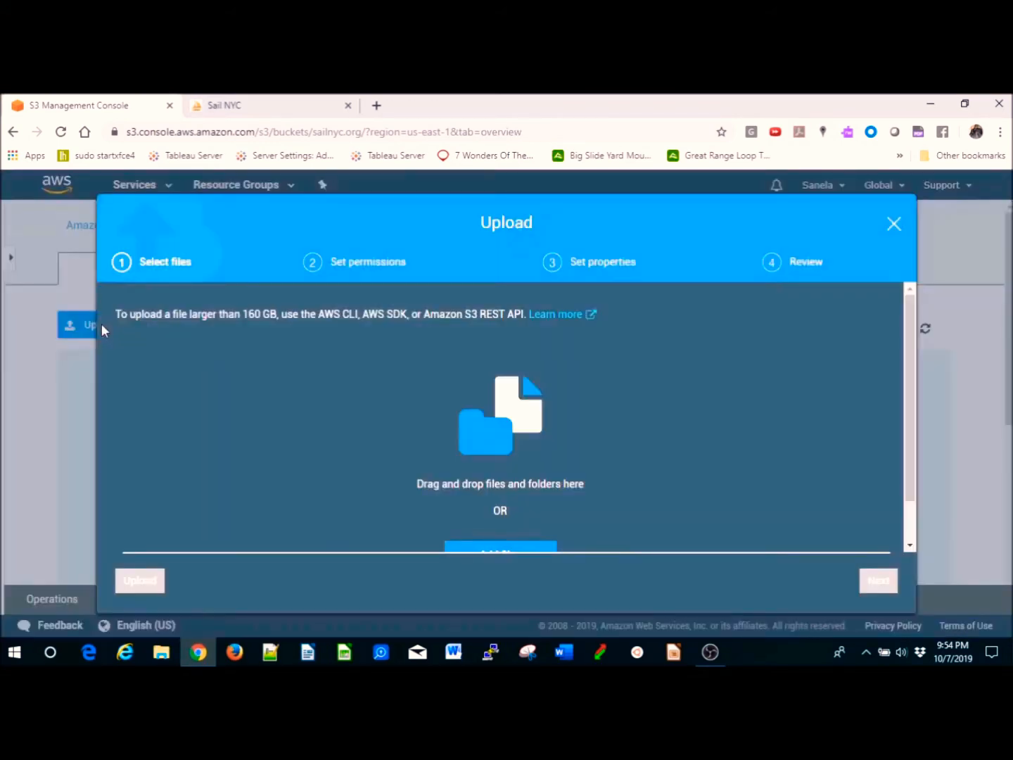
{"action": "scroll", "coordinate": [563, 507], "scroll_direction": "down", "scroll_amount": 2}
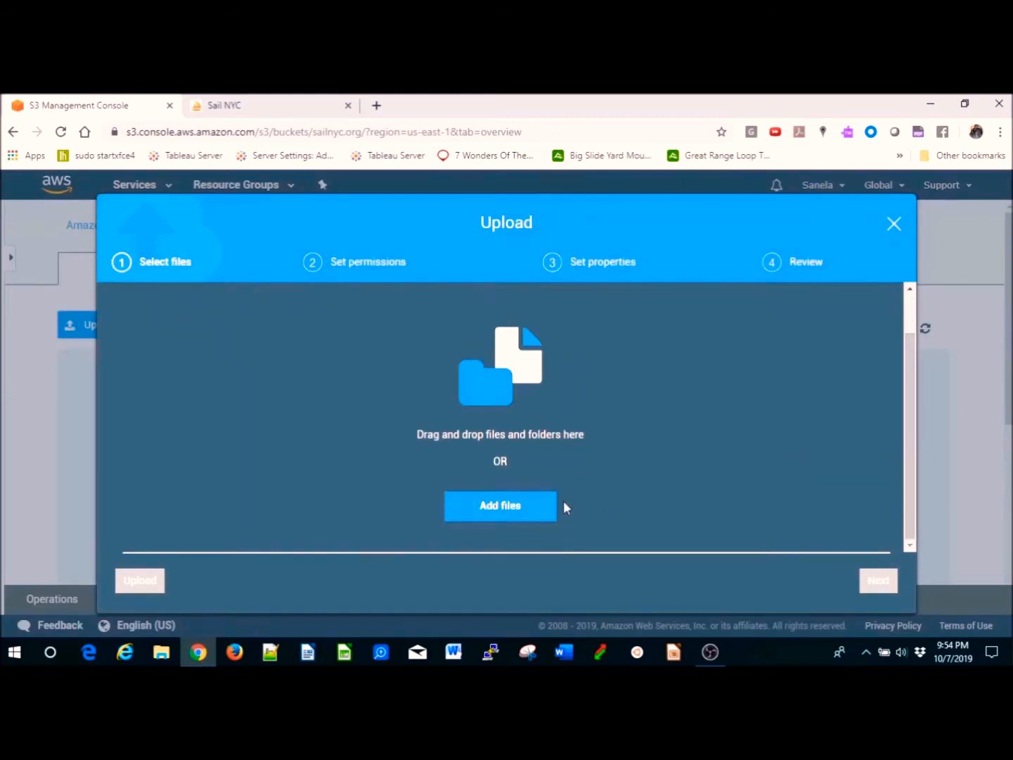
{"action": "left_click", "coordinate": [535, 505]}
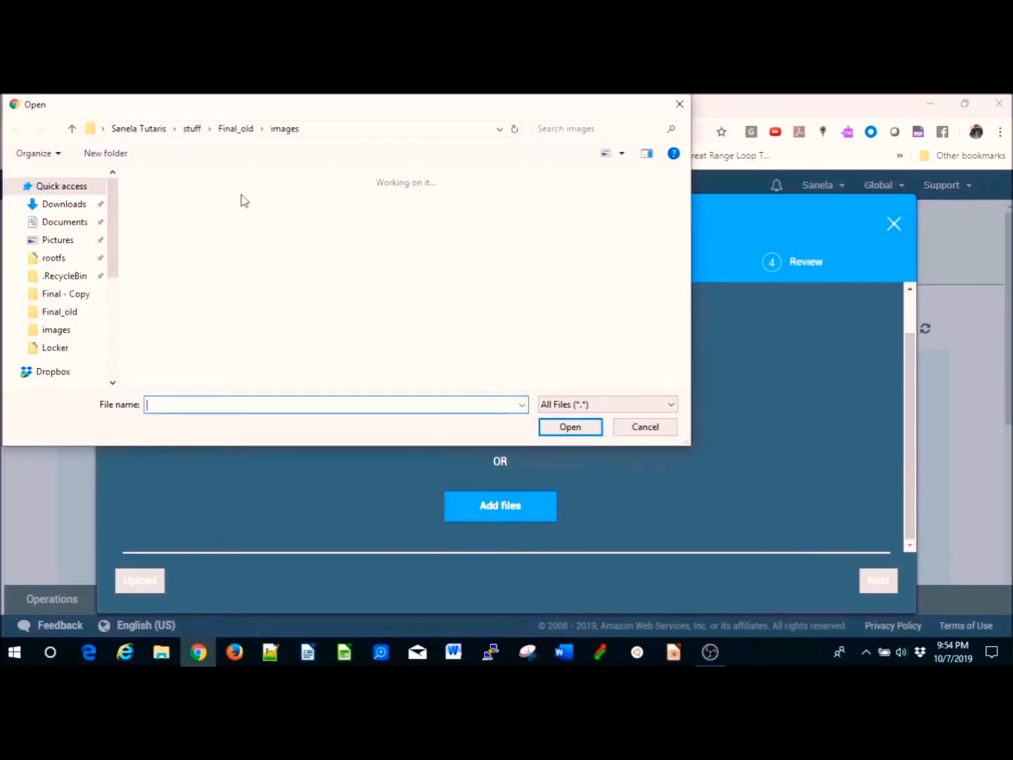
{"action": "left_click", "coordinate": [82, 312]}
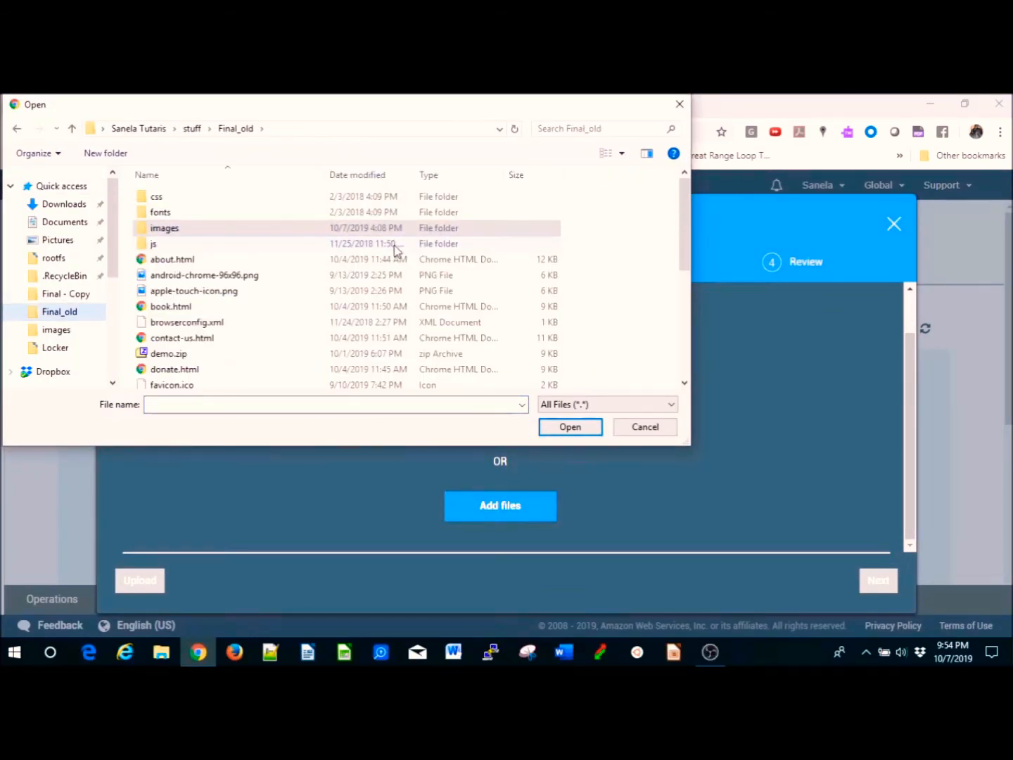
Step: Add all files from Final_old to the upload except lambda.txt, submitToAPI.js and submitToAPI2.js
{"action": "key", "text": "ctrl+a"}
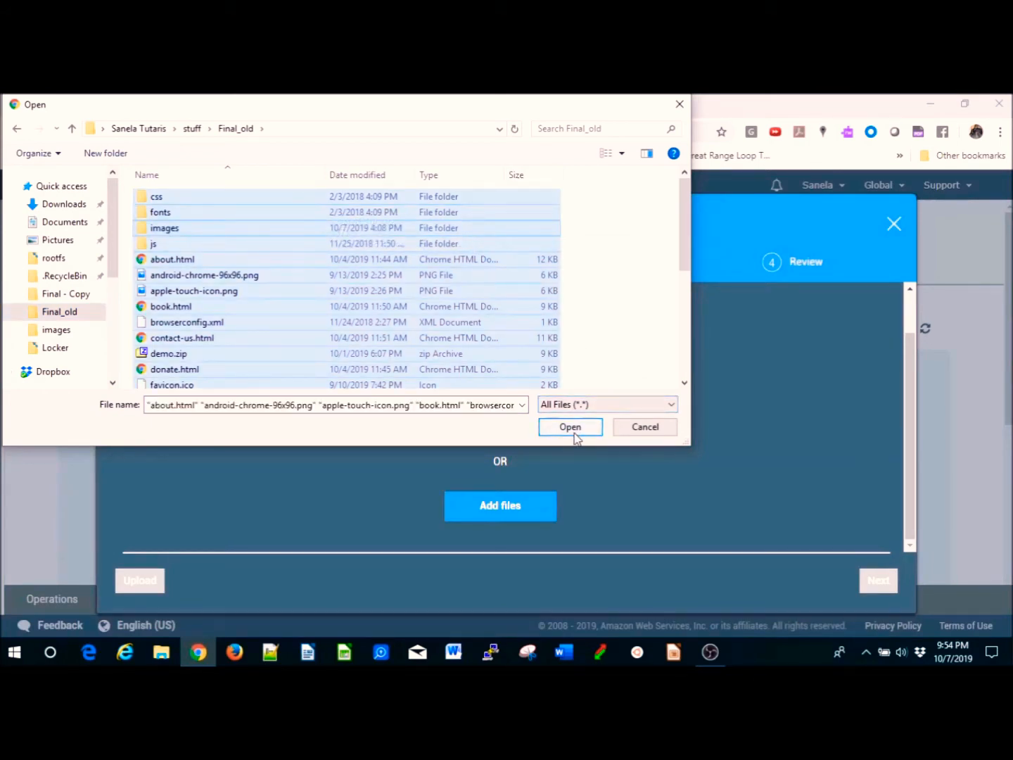
{"action": "scroll", "coordinate": [664, 285], "scroll_direction": "down", "scroll_amount": 4}
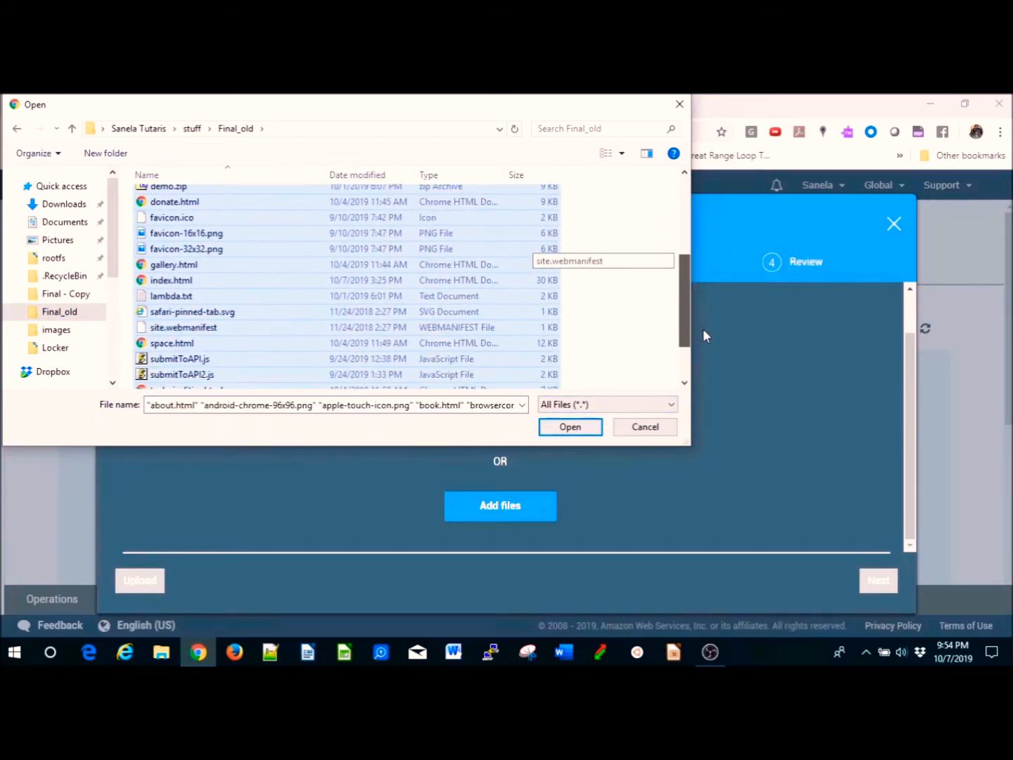
{"action": "left_click", "coordinate": [196, 297]}
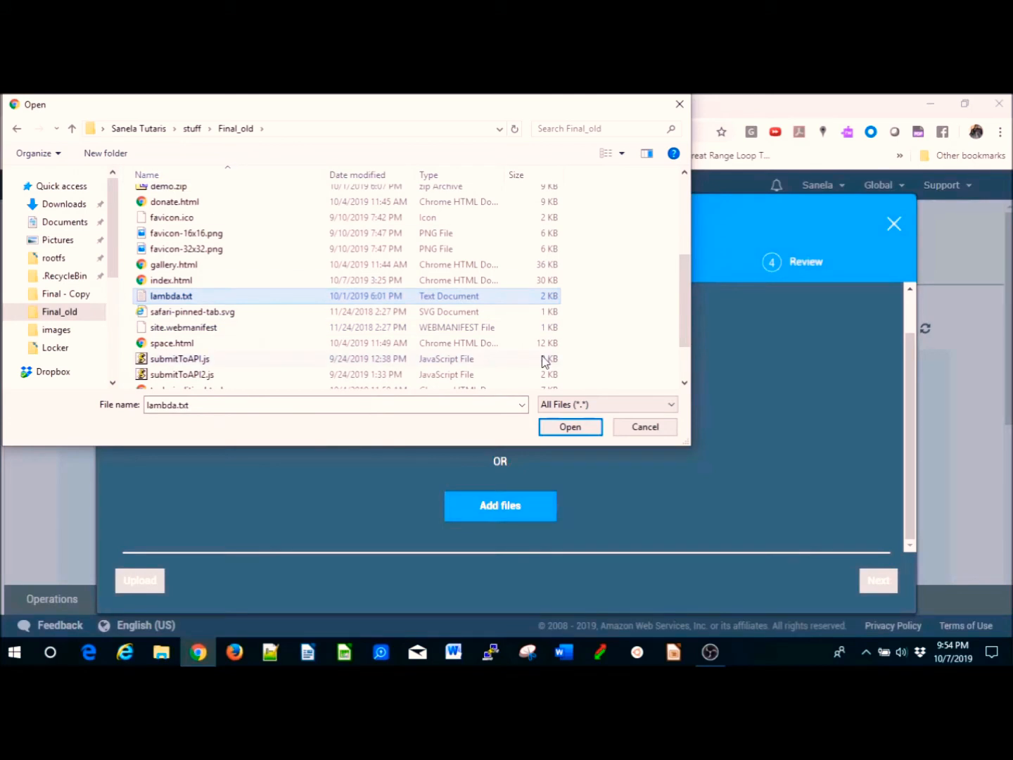
{"action": "key", "text": "ctrl+a"}
{"action": "left_click", "coordinate": [230, 296], "text": "ctrl"}
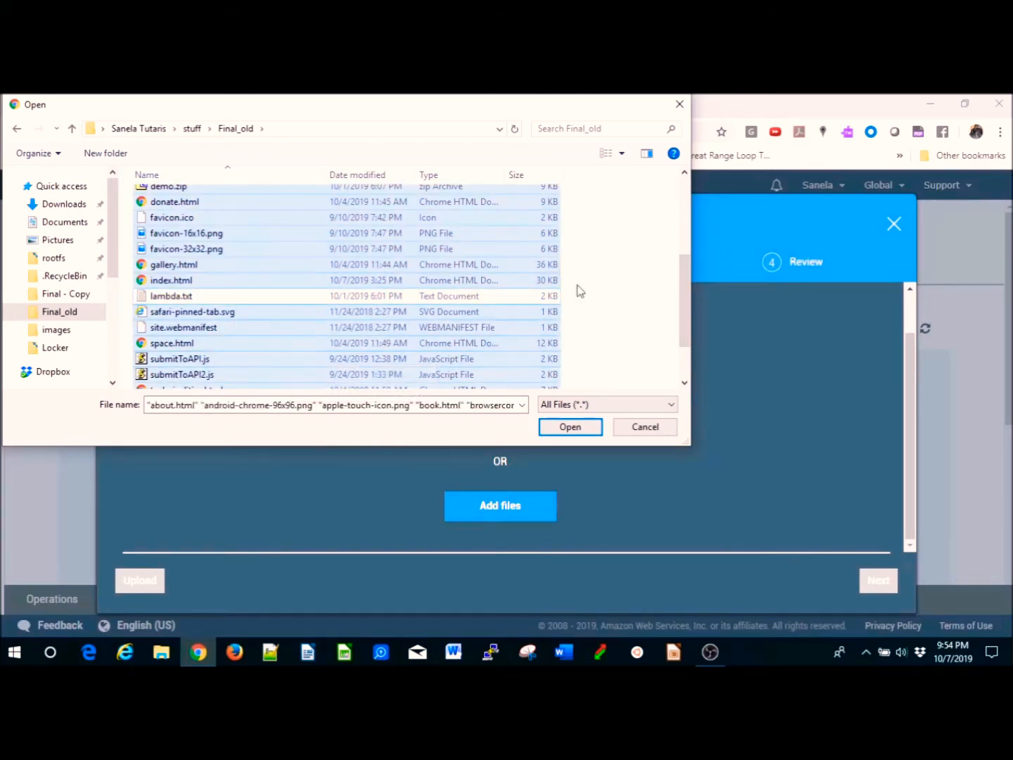
{"action": "left_click_drag", "start_coordinate": [692, 295], "coordinate": [693, 322]}
{"action": "left_click", "coordinate": [180, 301], "text": "ctrl"}
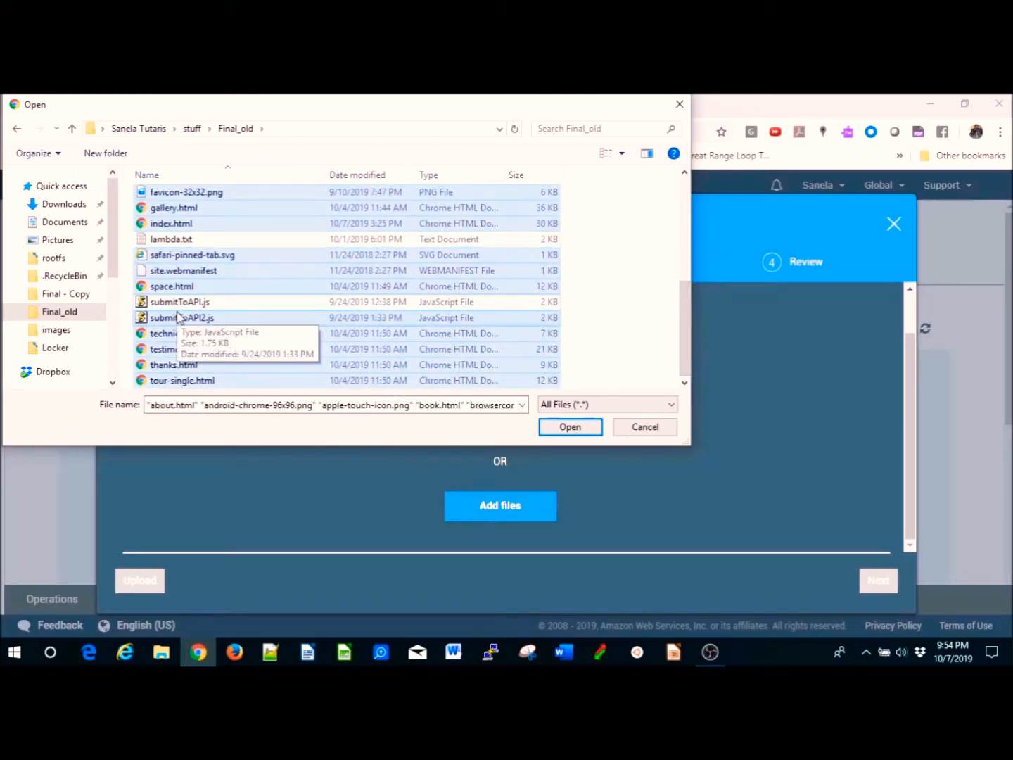
{"action": "left_click", "coordinate": [179, 318], "text": "ctrl"}
{"action": "left_click", "coordinate": [576, 428]}
Step: Grant public read access to the selected files, keep the default properties, and upload them to the bucket
{"action": "left_click_drag", "start_coordinate": [909, 359], "coordinate": [931, 535]}
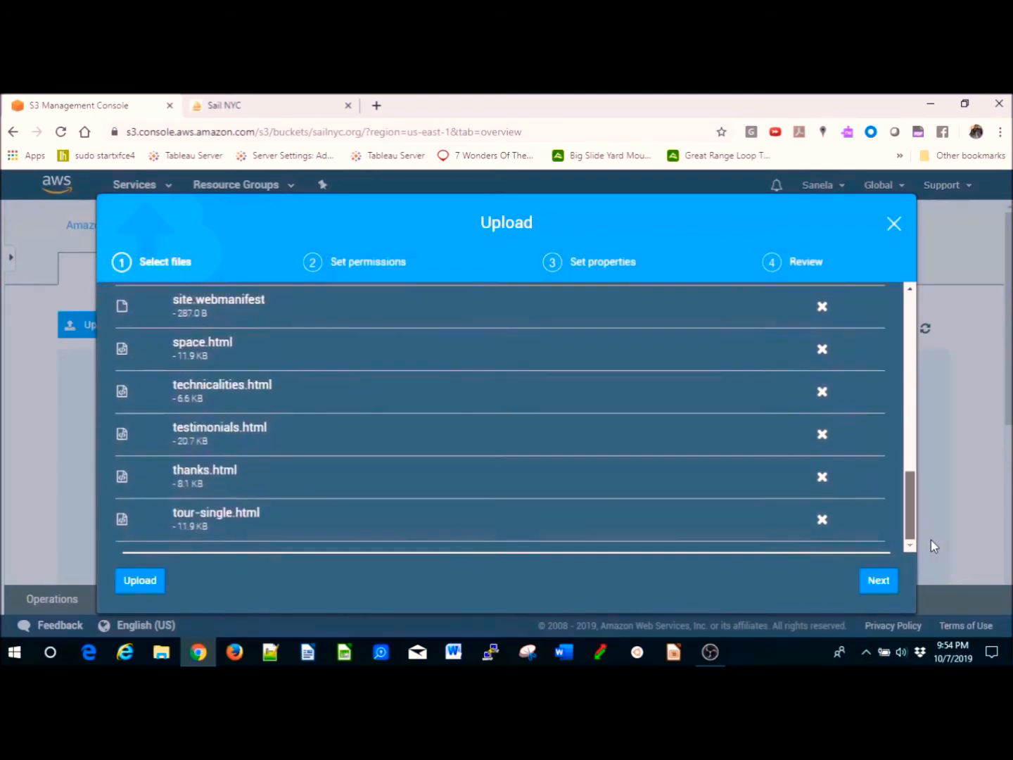
{"action": "left_click", "coordinate": [878, 582]}
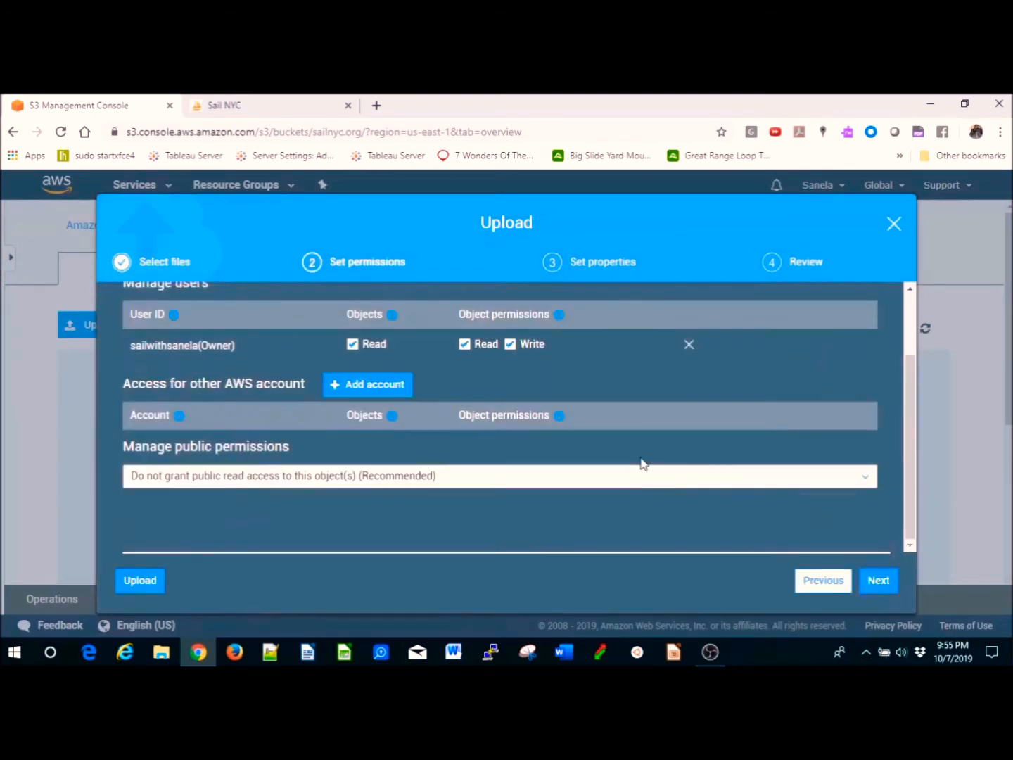
{"action": "left_click", "coordinate": [617, 484]}
{"action": "left_click", "coordinate": [304, 530]}
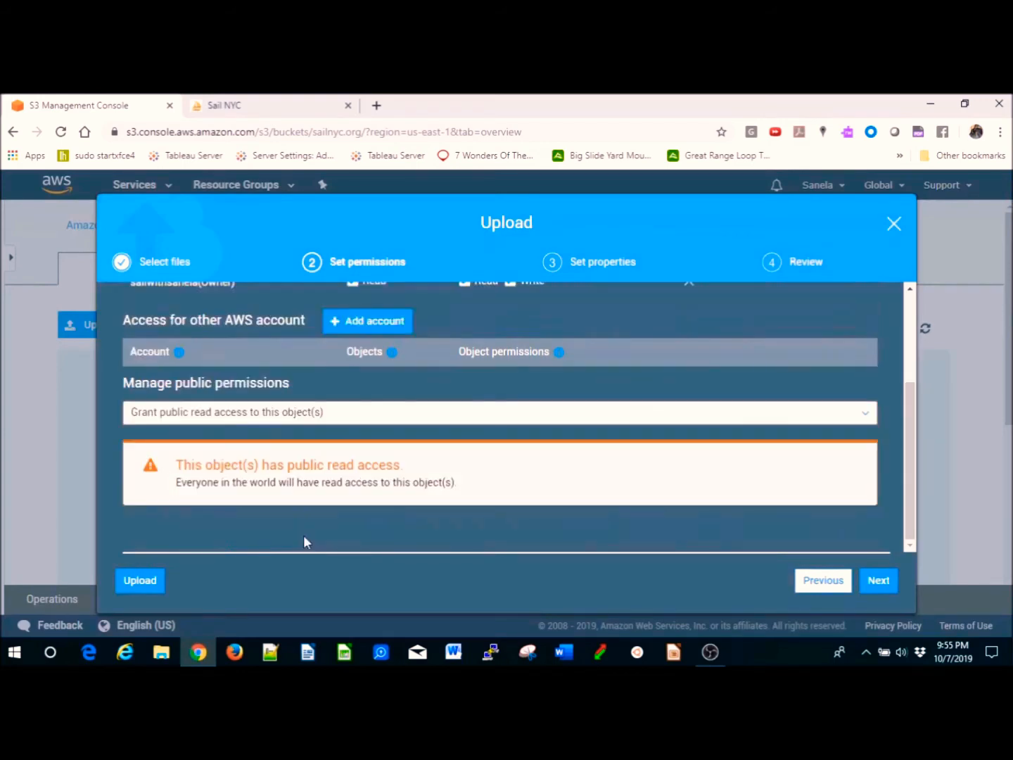
{"action": "left_click", "coordinate": [879, 581]}
{"action": "left_click", "coordinate": [879, 580]}
{"action": "left_click", "coordinate": [878, 582]}
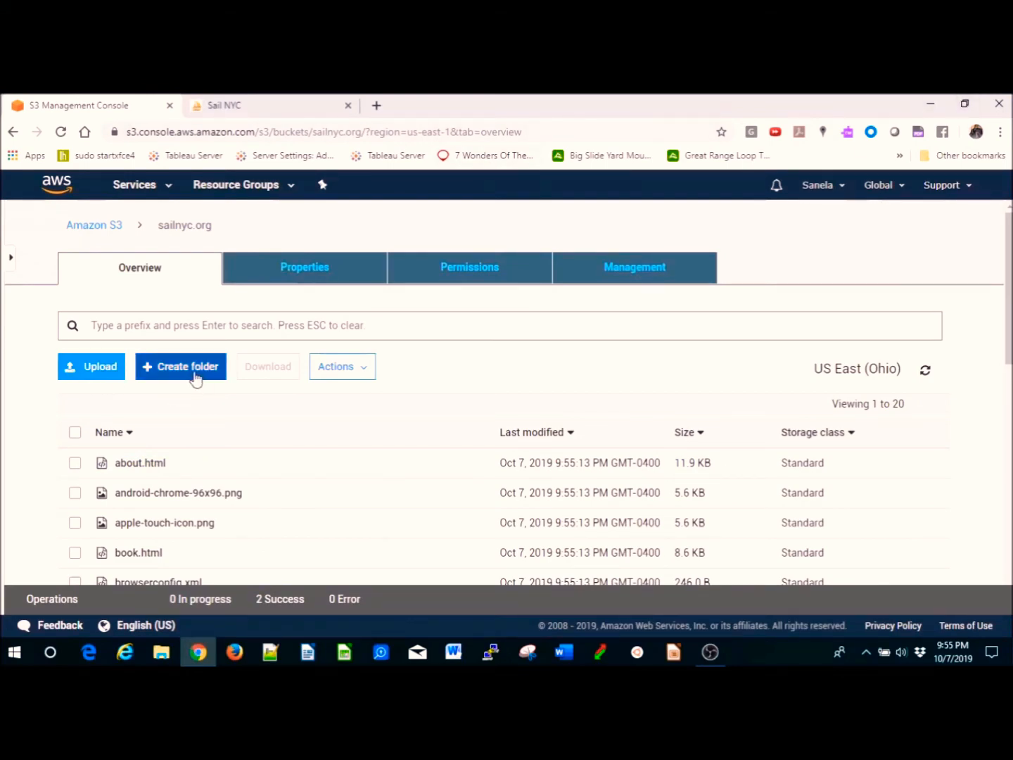
Step: Restore the browser to a smaller window and open the Final_old folder in File Explorer
{"action": "left_click", "coordinate": [965, 104]}
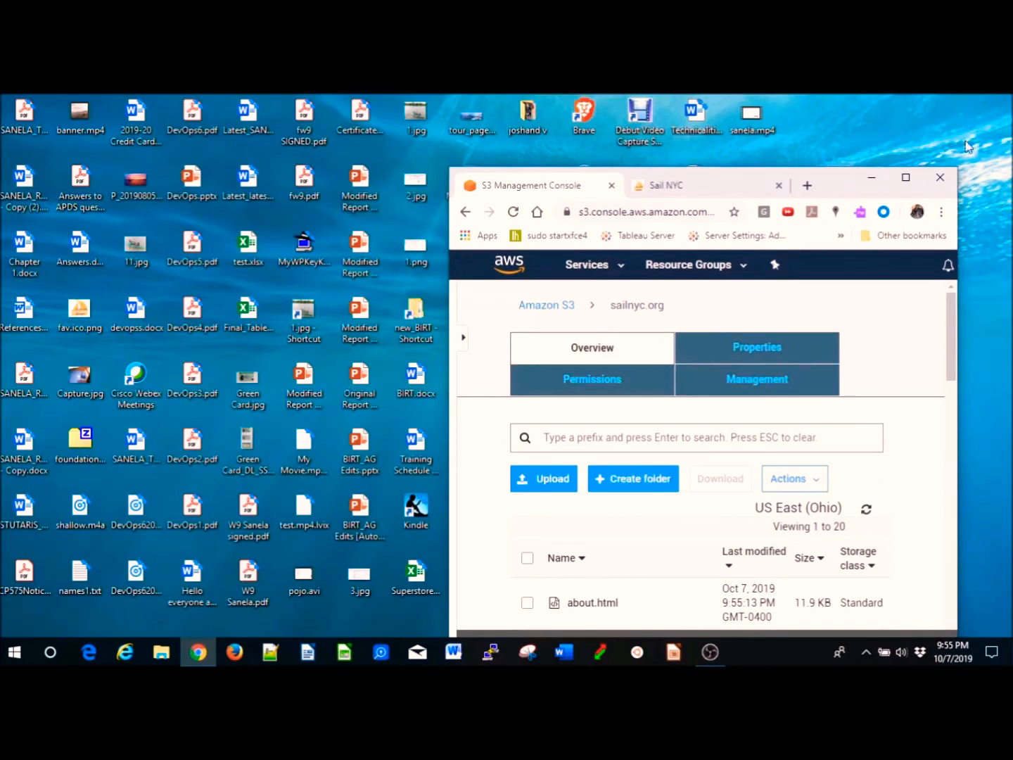
{"action": "left_click", "coordinate": [906, 177]}
{"action": "left_click", "coordinate": [964, 103]}
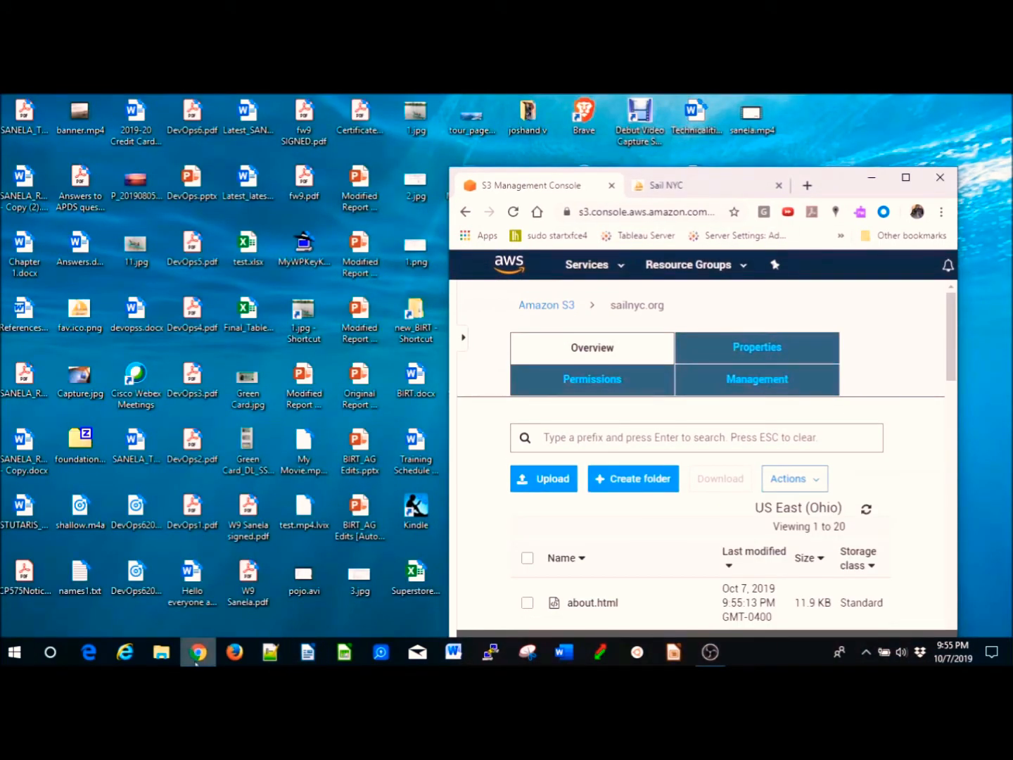
{"action": "left_click", "coordinate": [166, 659]}
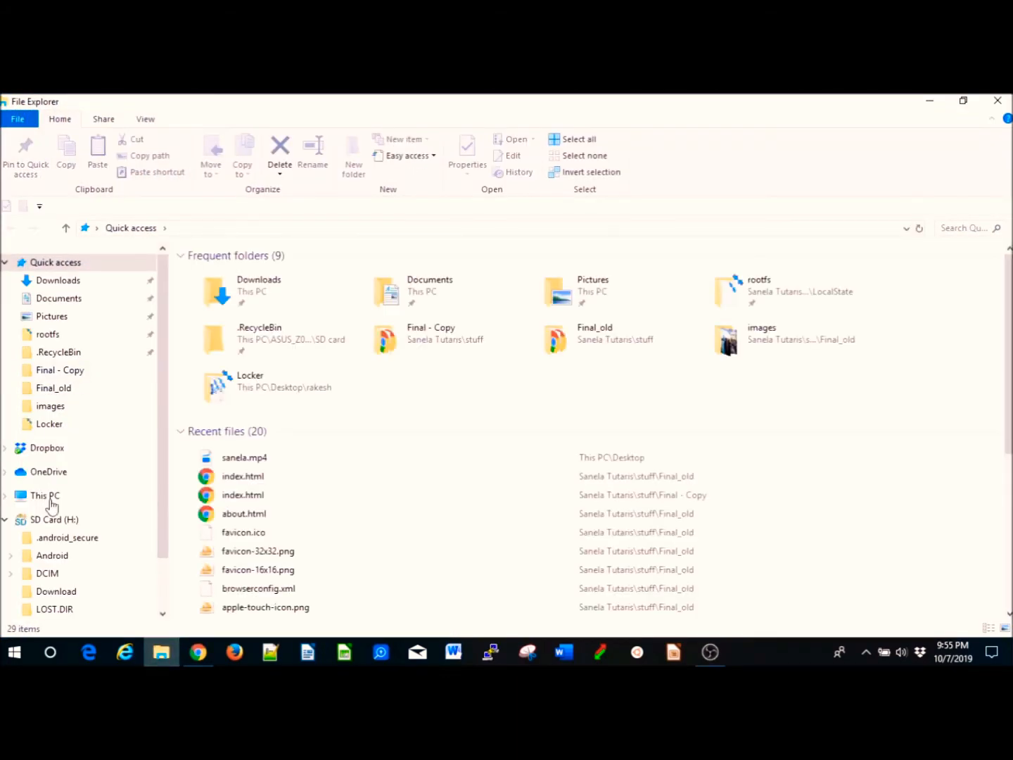
{"action": "left_click", "coordinate": [97, 388]}
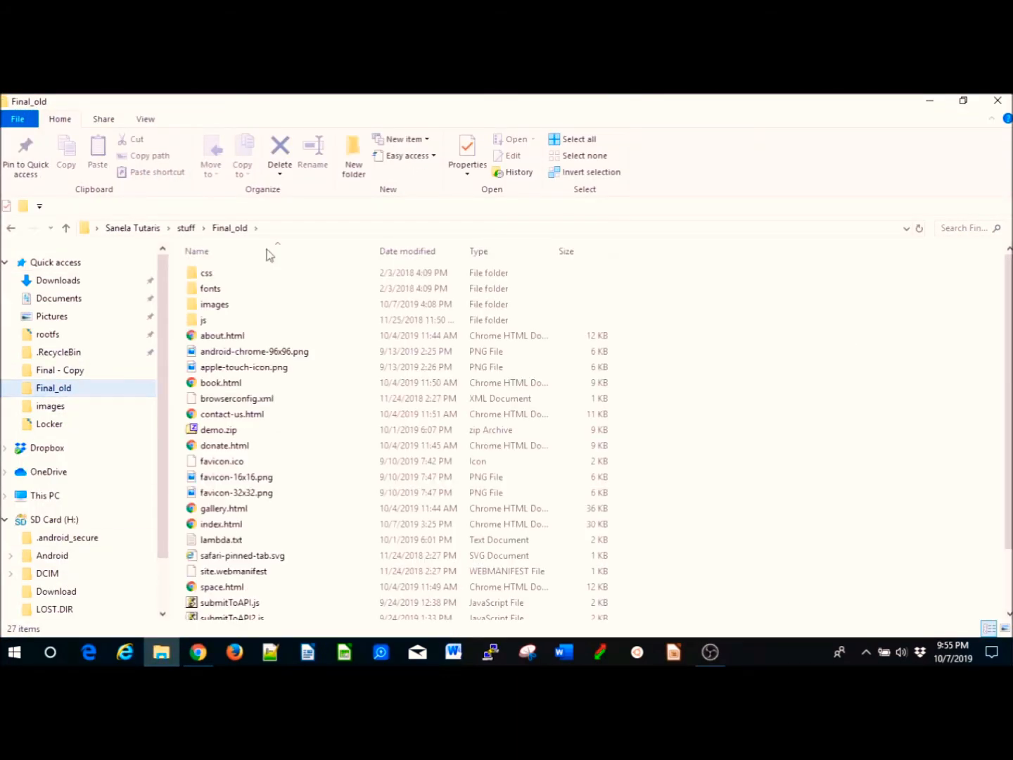
Step: Add the css, fonts, images and js folders from Final_old to a new upload in the sailnyc.org bucket and maximize the browser
{"action": "left_click", "coordinate": [964, 100]}
{"action": "left_click_drag", "start_coordinate": [283, 329], "coordinate": [285, 381]}
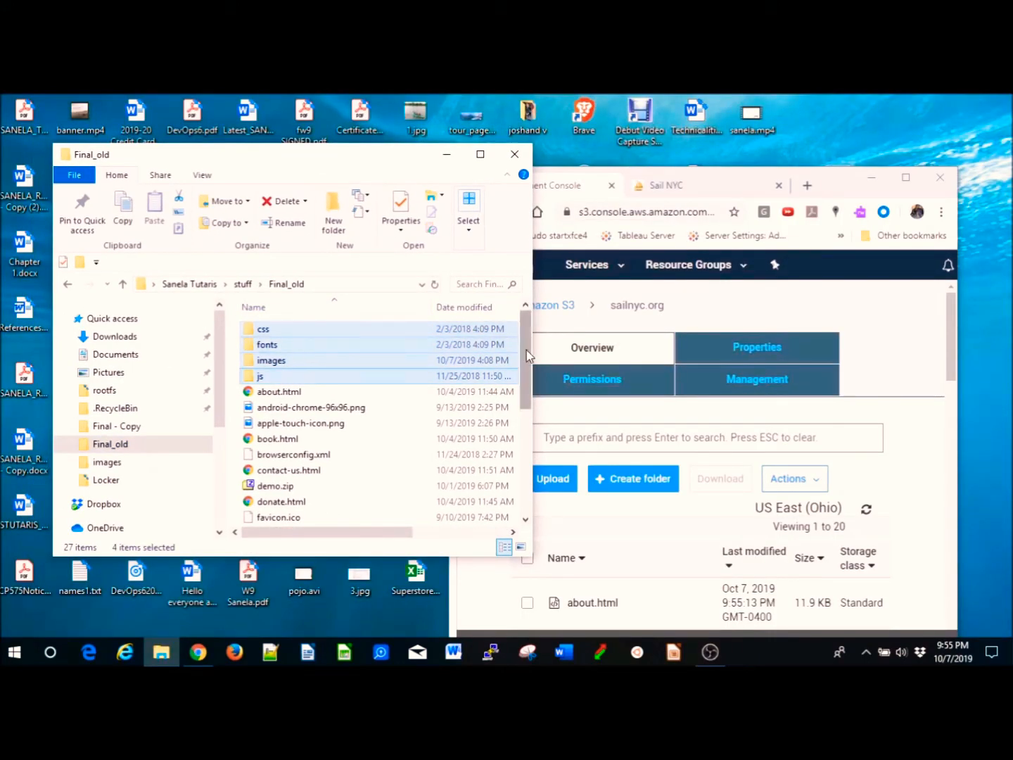
{"action": "left_click_drag", "start_coordinate": [371, 335], "coordinate": [686, 616]}
{"action": "left_click", "coordinate": [906, 178]}
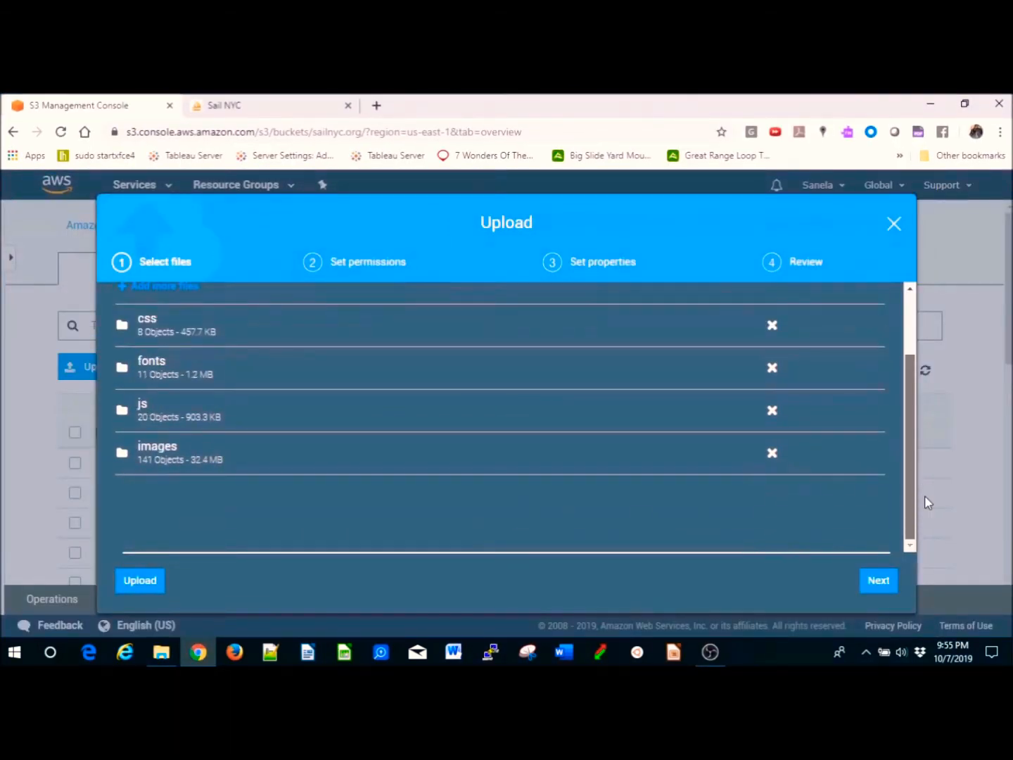
Step: Grant public read access to the four folders, keep the Standard storage class, and upload them to the bucket
{"action": "left_click", "coordinate": [877, 583]}
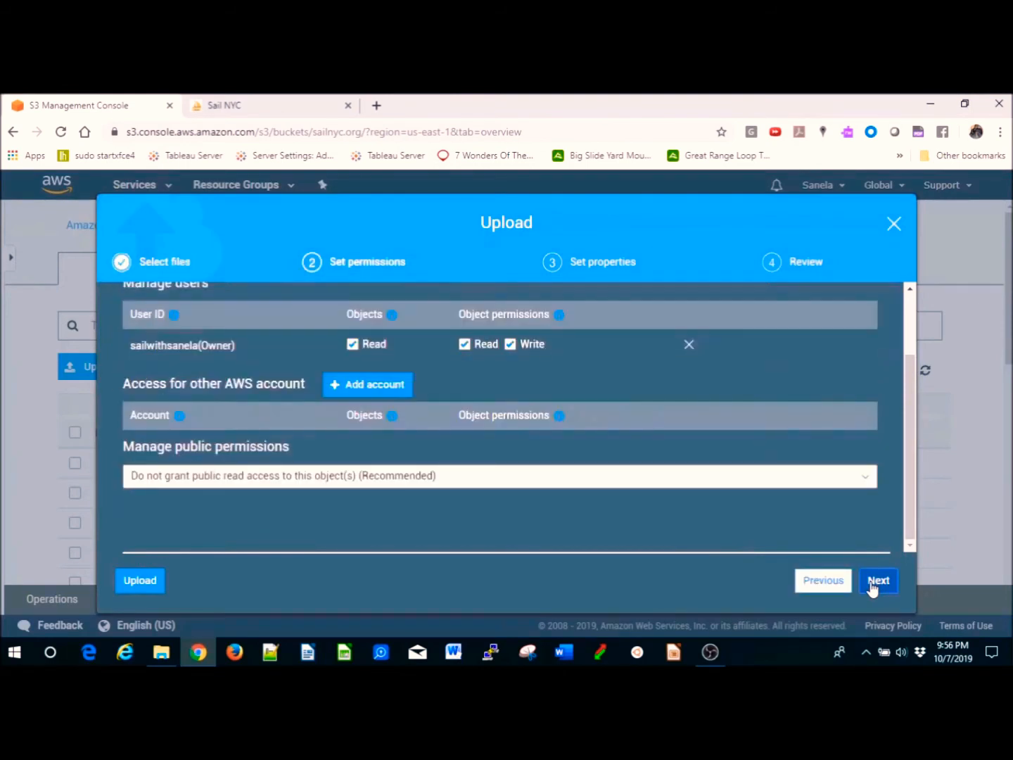
{"action": "left_click", "coordinate": [691, 485]}
{"action": "left_click", "coordinate": [485, 528]}
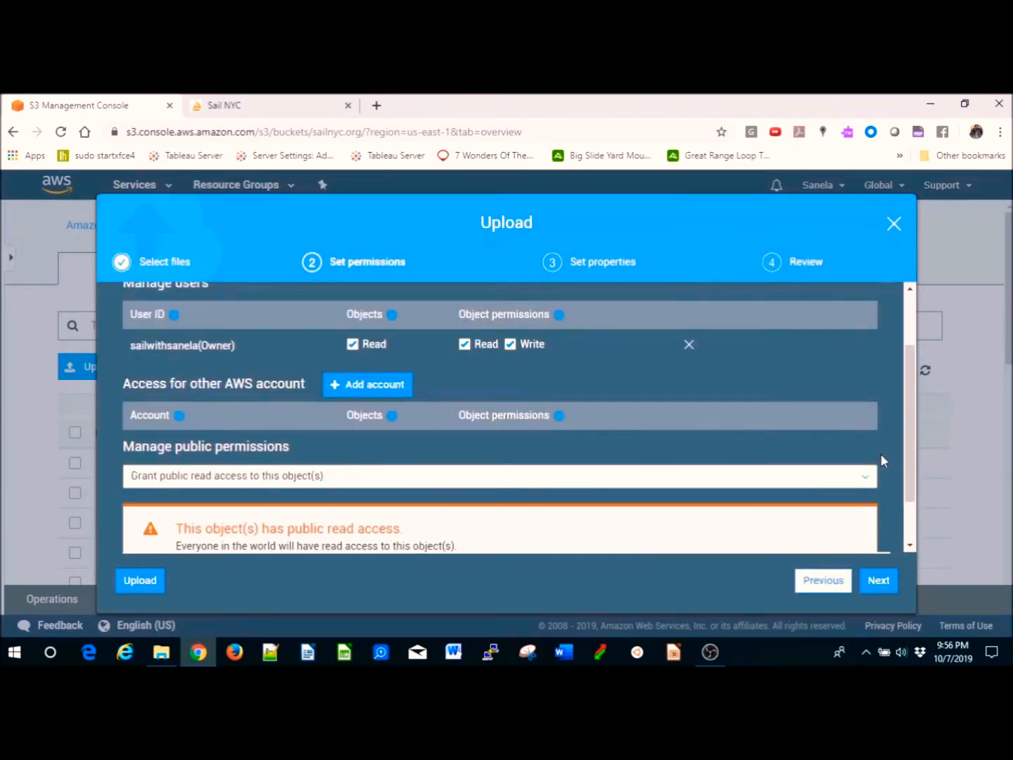
{"action": "scroll", "coordinate": [904, 464], "scroll_direction": "down", "scroll_amount": 1}
{"action": "left_click", "coordinate": [880, 582]}
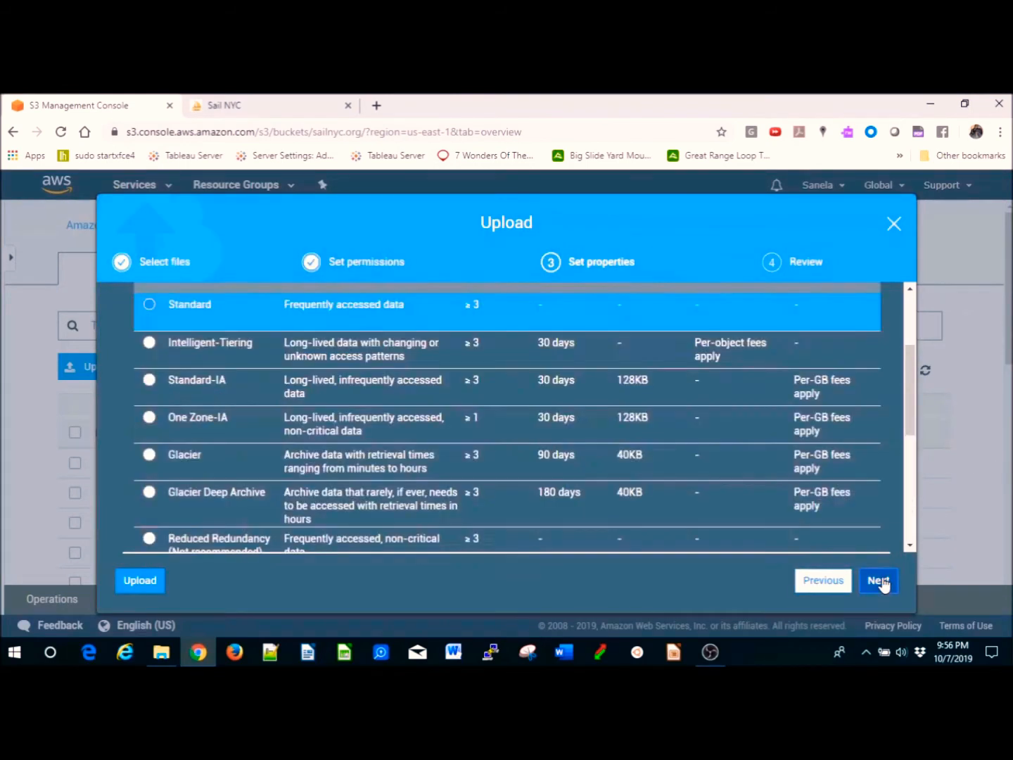
{"action": "left_click", "coordinate": [880, 581]}
{"action": "left_click", "coordinate": [881, 580]}
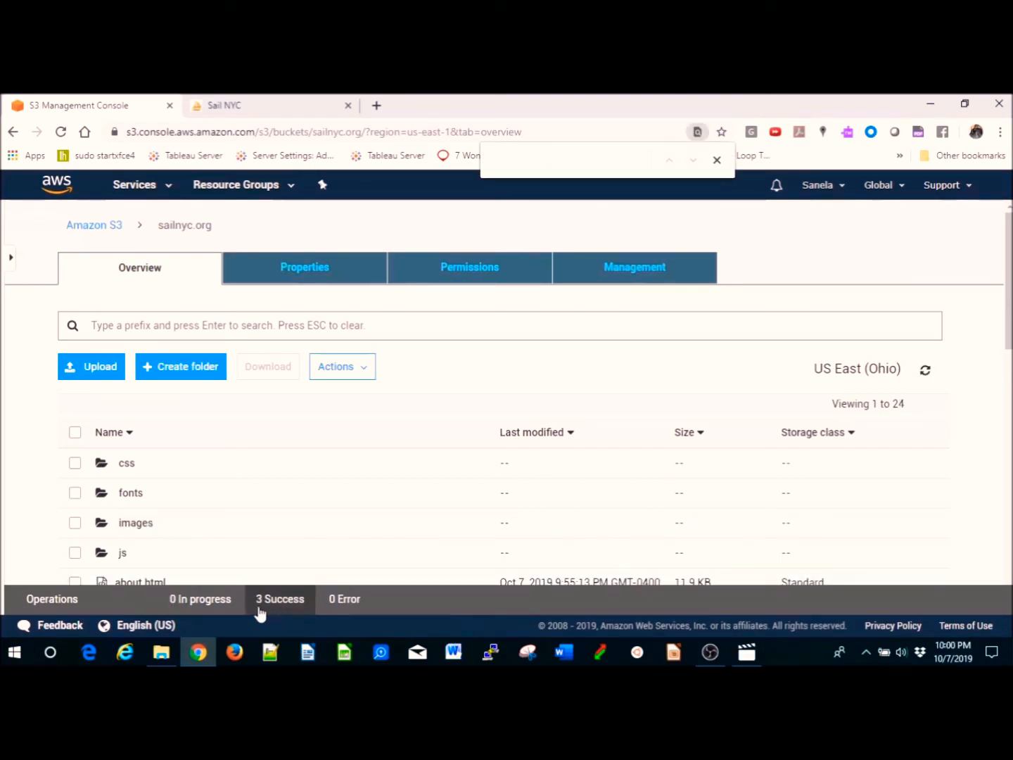
Step: Open the sailnyc.org bucket's website endpoint from its static website hosting properties
{"action": "mouse_move", "coordinate": [1009, 319]}
{"action": "left_mouse_down"}
{"action": "mouse_move", "coordinate": [1006, 416]}
{"action": "mouse_move", "coordinate": [1003, 296]}
{"action": "left_mouse_up"}
{"action": "left_click", "coordinate": [328, 266]}
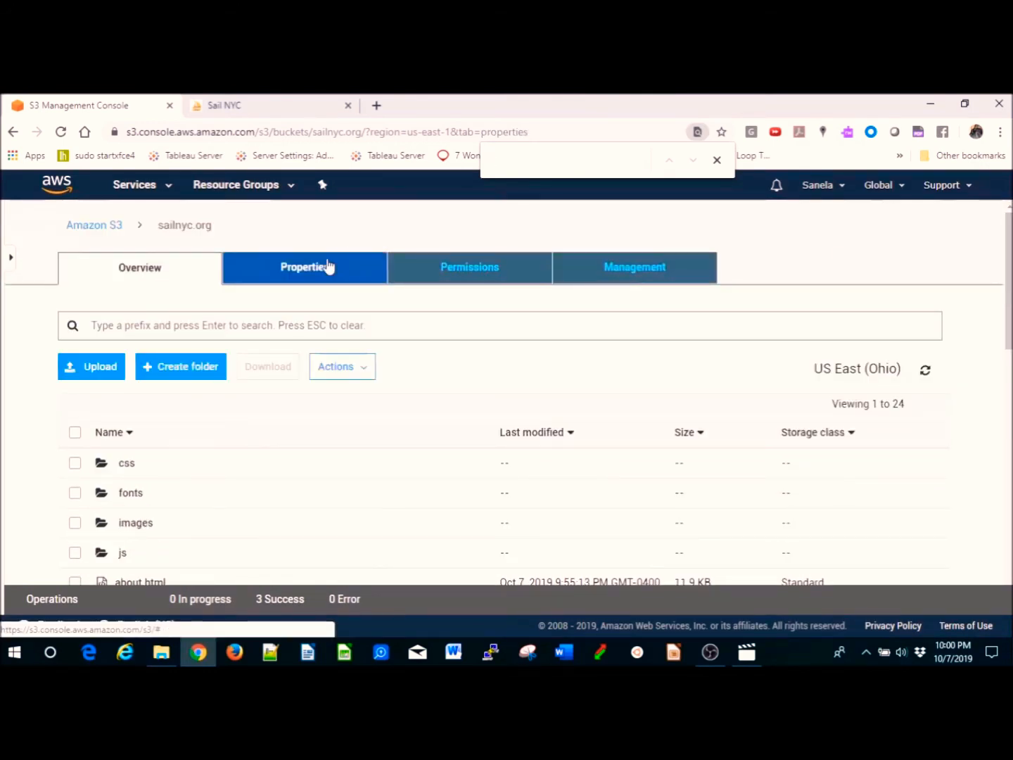
{"action": "left_click", "coordinate": [711, 415]}
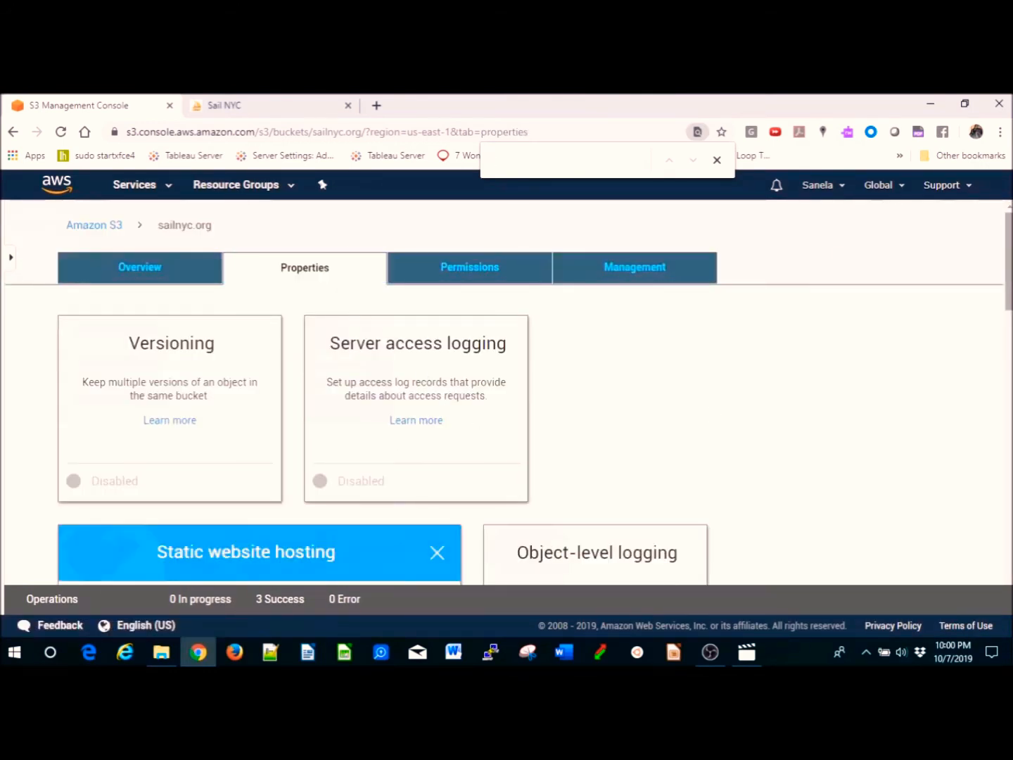
{"action": "left_click_drag", "start_coordinate": [1009, 263], "coordinate": [1009, 311]}
{"action": "left_click", "coordinate": [314, 389]}
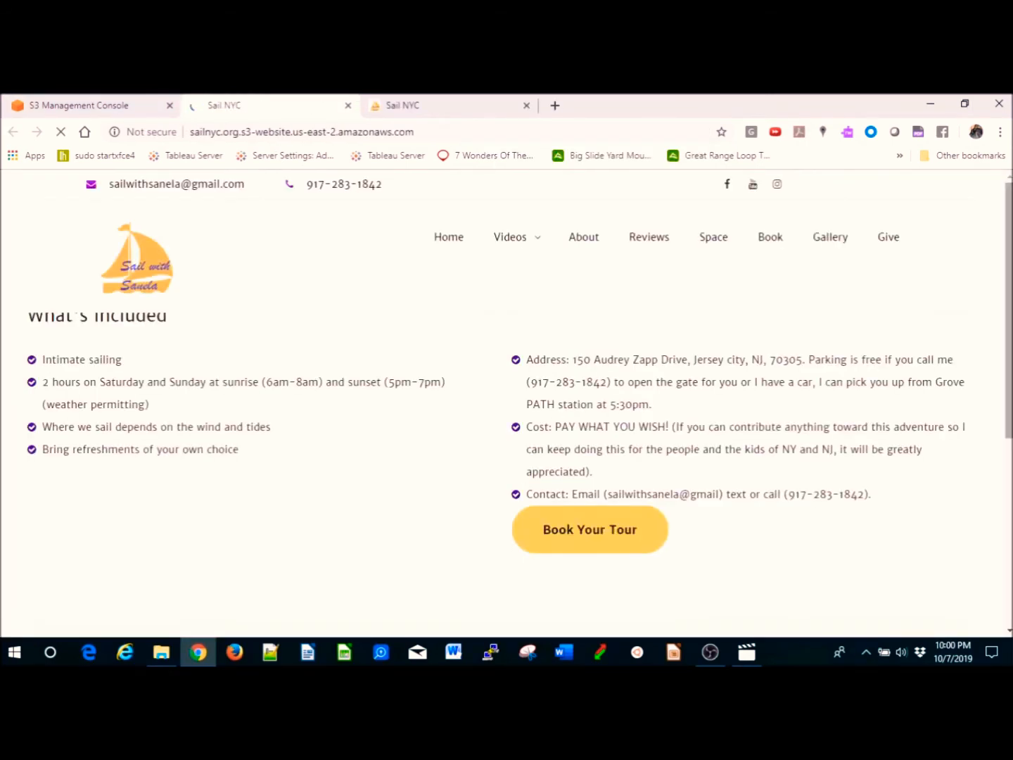
Step: Check the hosted site's home page, then its Tech videos, About and Reviews pages
{"action": "left_click_drag", "start_coordinate": [1010, 232], "coordinate": [995, 156]}
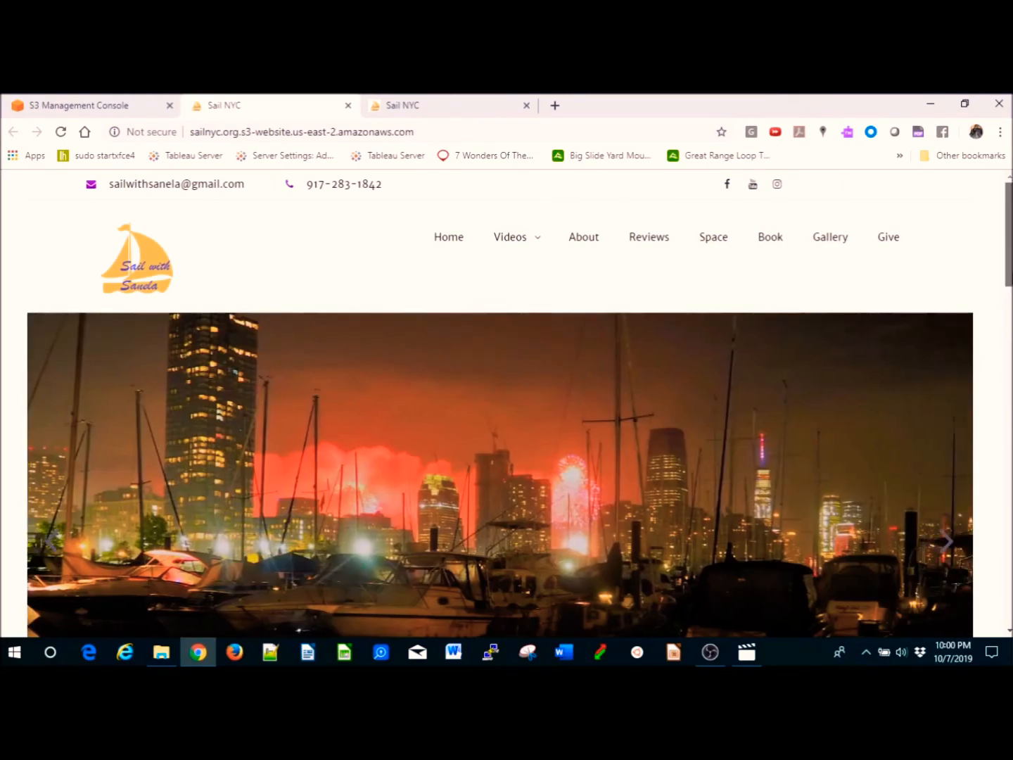
{"action": "left_click_drag", "start_coordinate": [1010, 235], "coordinate": [938, 206]}
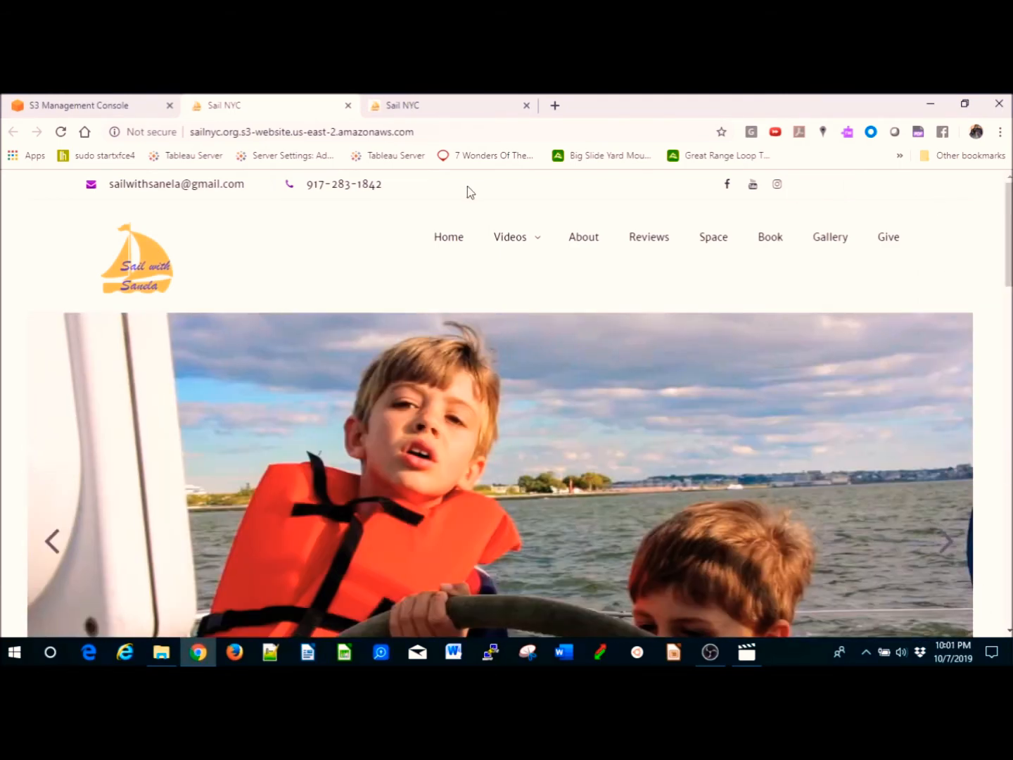
{"action": "left_click", "coordinate": [447, 248]}
{"action": "mouse_move", "coordinate": [518, 245]}
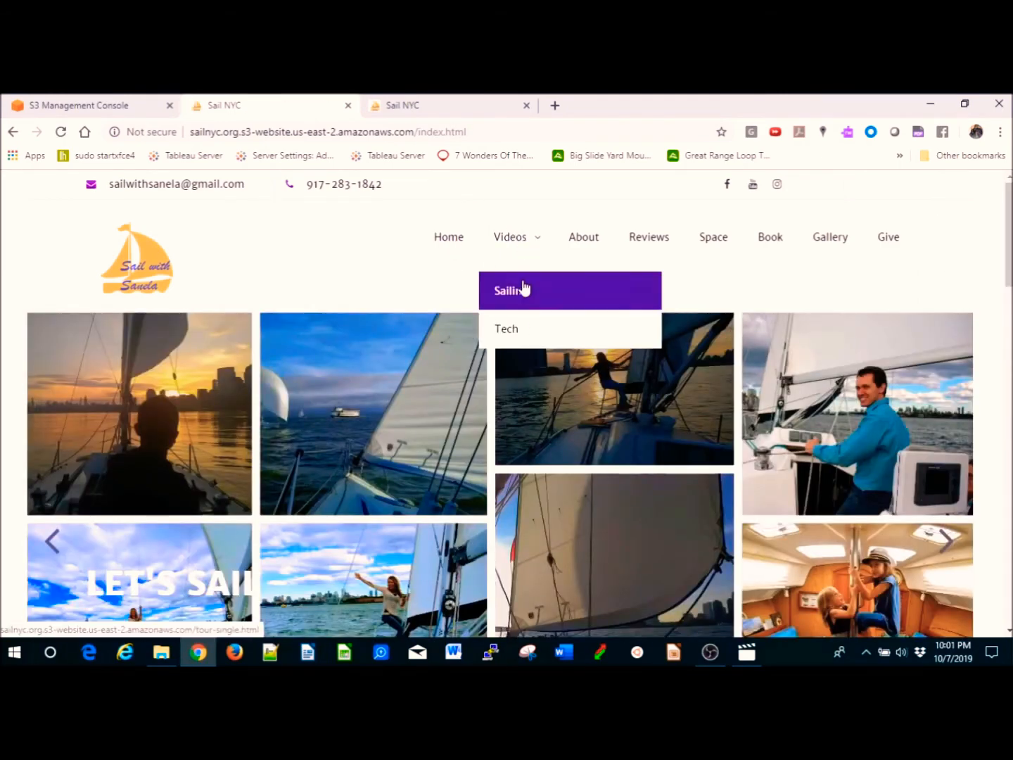
{"action": "left_click", "coordinate": [525, 330]}
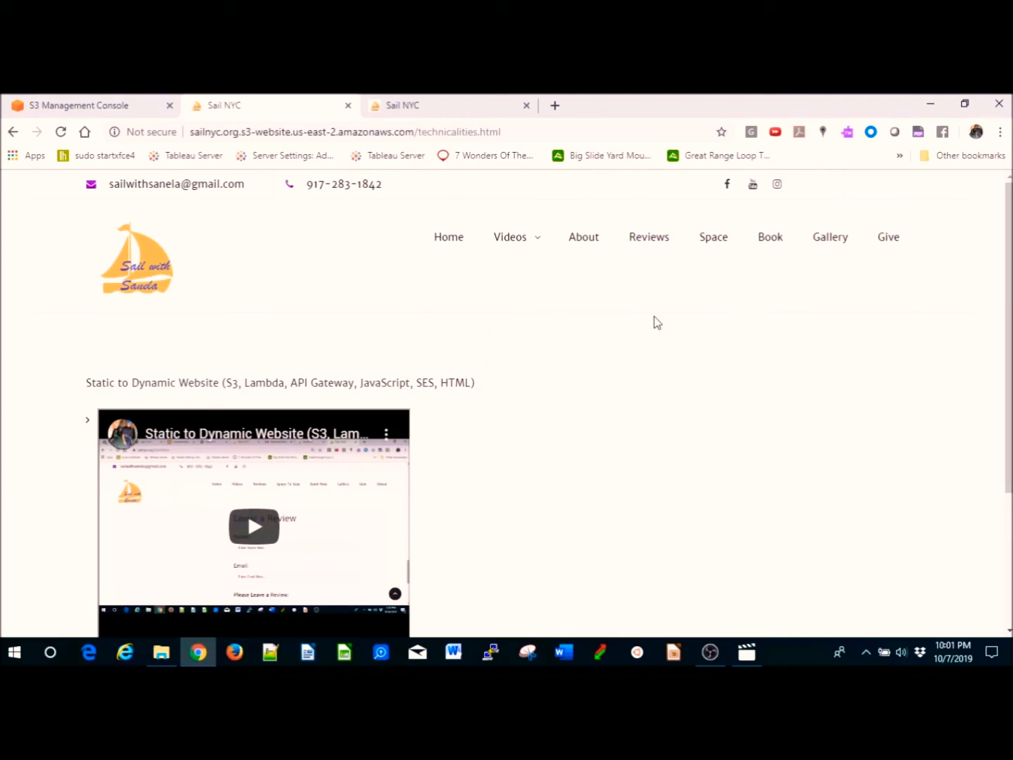
{"action": "left_click", "coordinate": [590, 243]}
{"action": "left_click", "coordinate": [648, 246]}
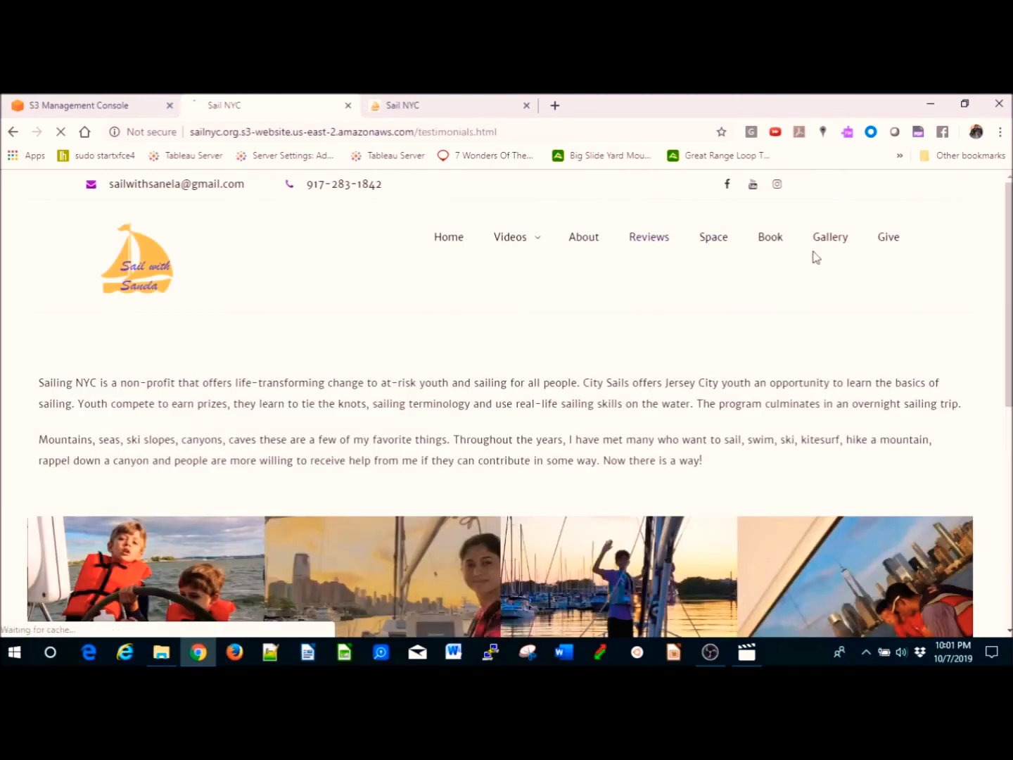
Step: Open the hosted site's Gallery page and look through its photos
{"action": "left_click", "coordinate": [843, 246]}
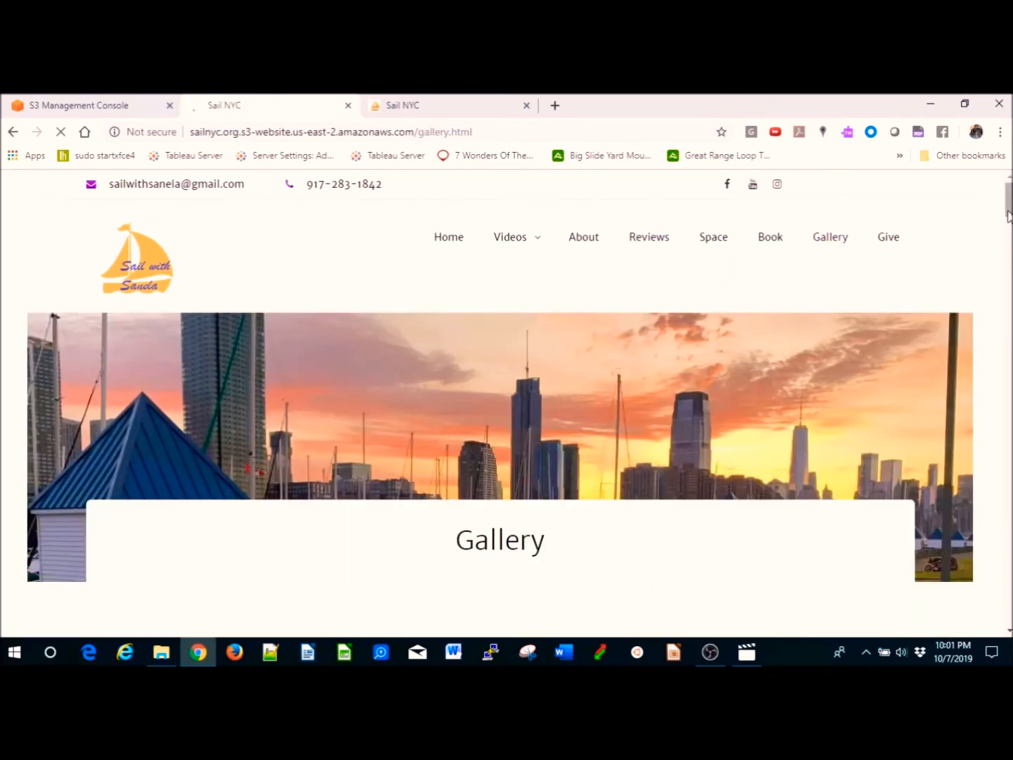
{"action": "scroll", "coordinate": [1009, 247], "scroll_direction": "down", "scroll_amount": 6}
{"action": "scroll", "coordinate": [1010, 248], "scroll_direction": "down", "scroll_amount": 10}
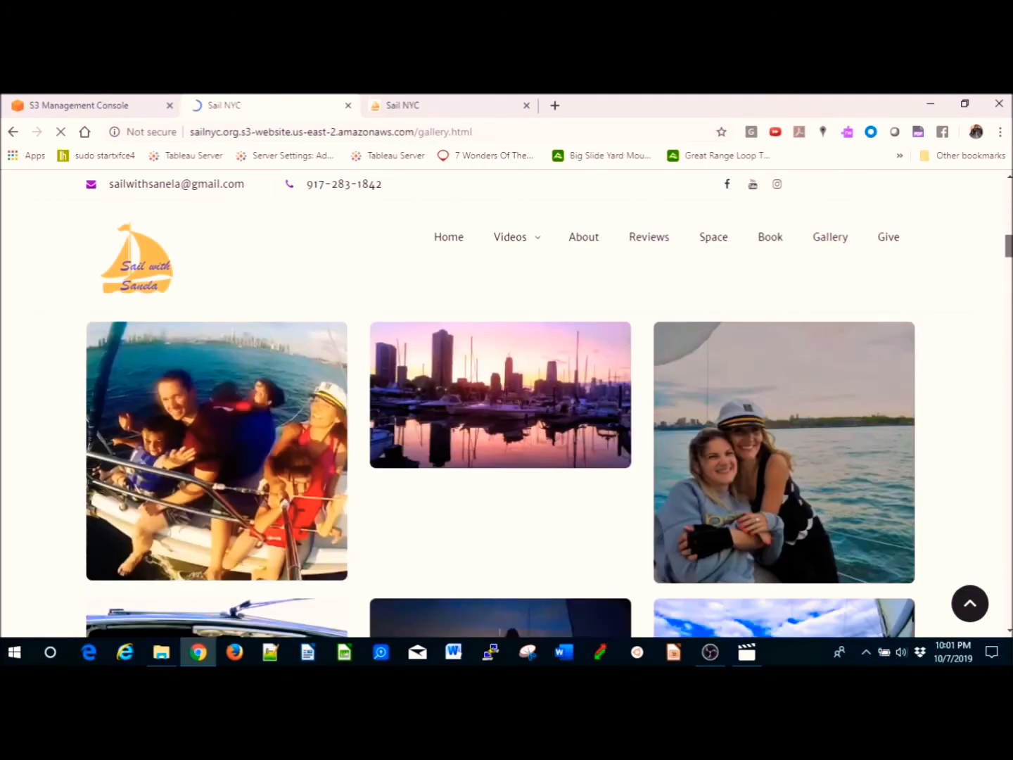
{"action": "scroll", "coordinate": [507, 475], "scroll_direction": "down", "scroll_amount": 10}
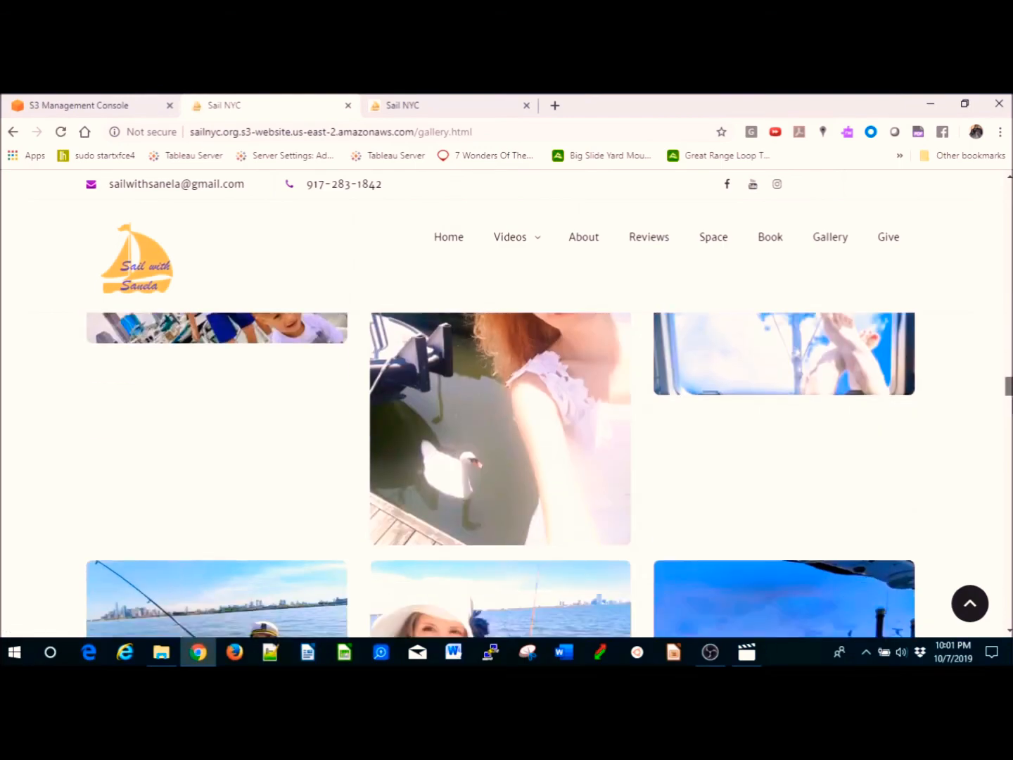
{"action": "scroll", "coordinate": [989, 251], "scroll_direction": "up", "scroll_amount": 20}
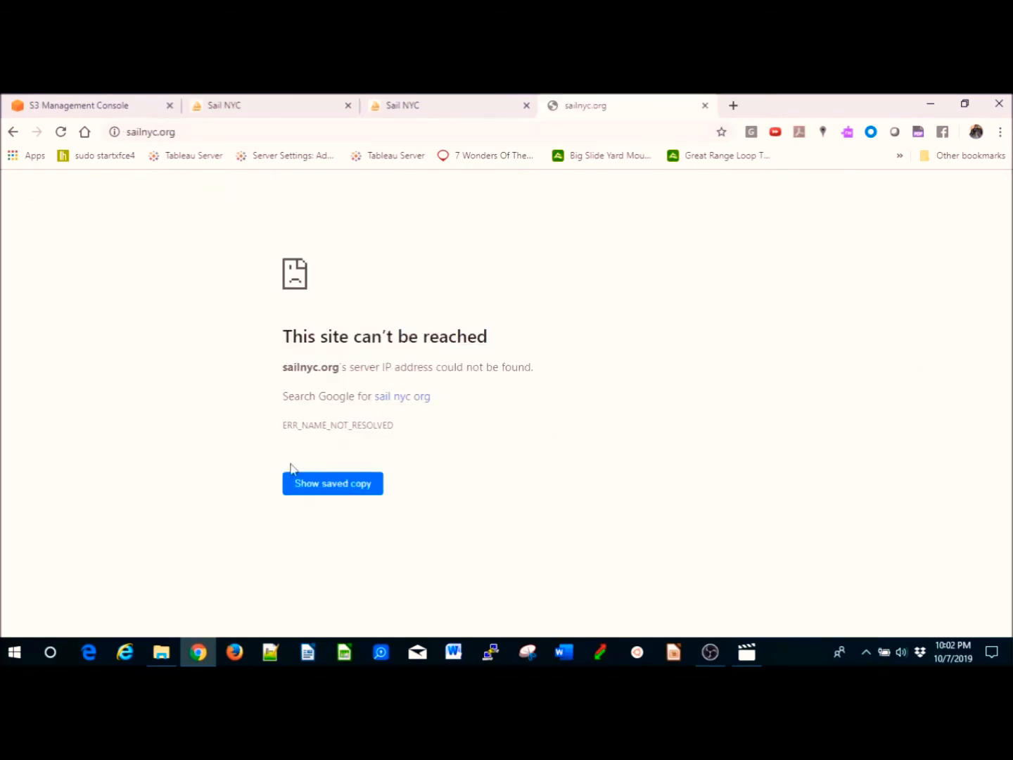
Step: Switch to the site hosted in the sanela1 bucket and examine its endpoint address
{"action": "left_click", "coordinate": [431, 111]}
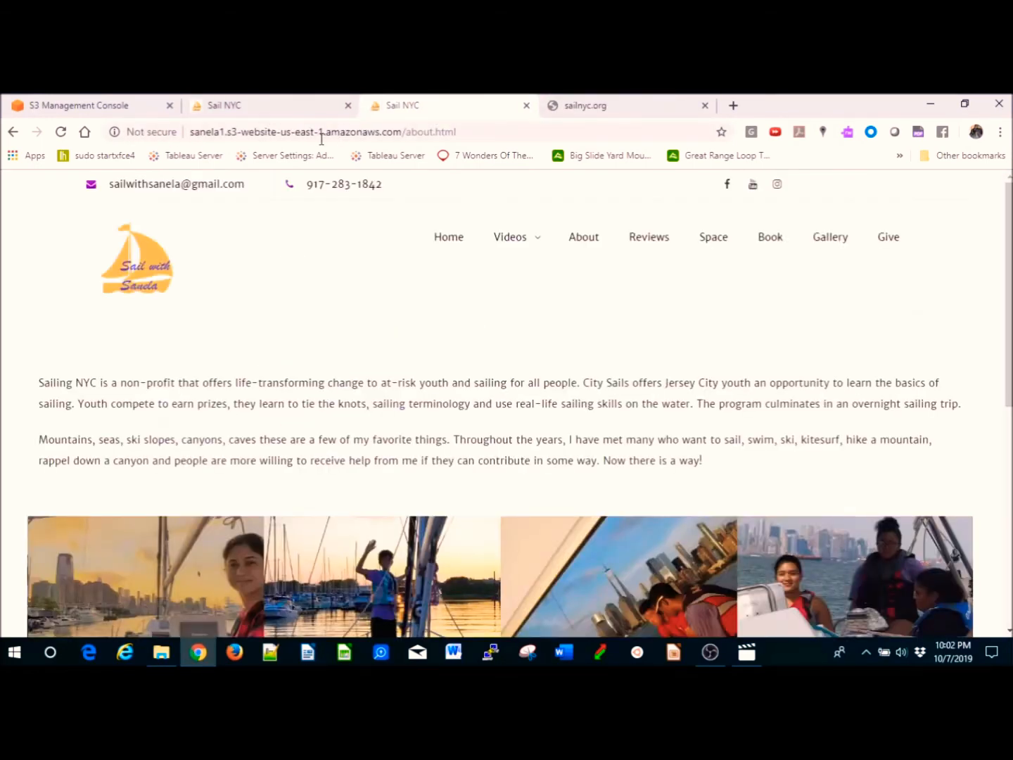
{"action": "left_click", "coordinate": [243, 135]}
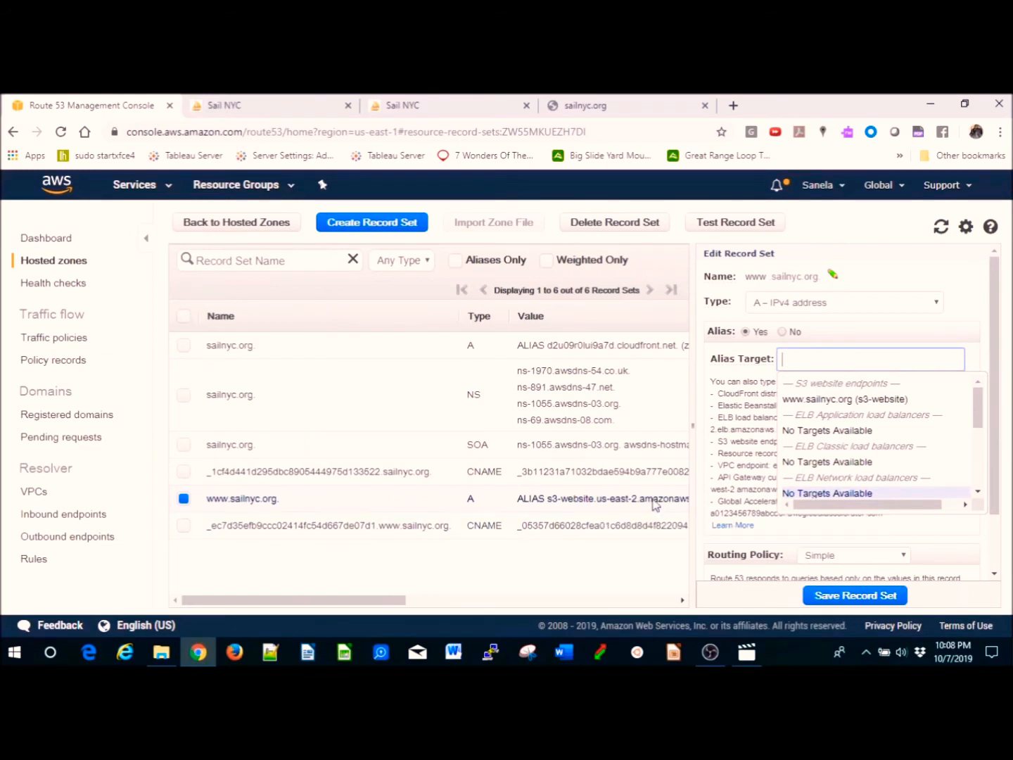
{"action": "left_click", "coordinate": [872, 400]}
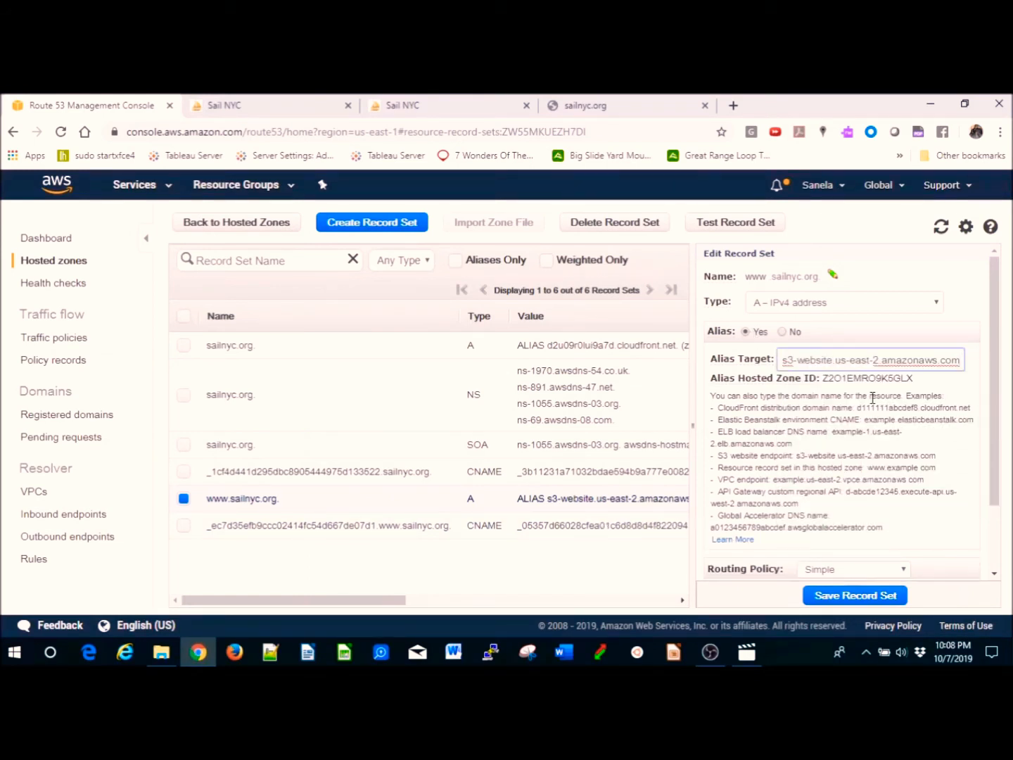
{"action": "left_click", "coordinate": [839, 361]}
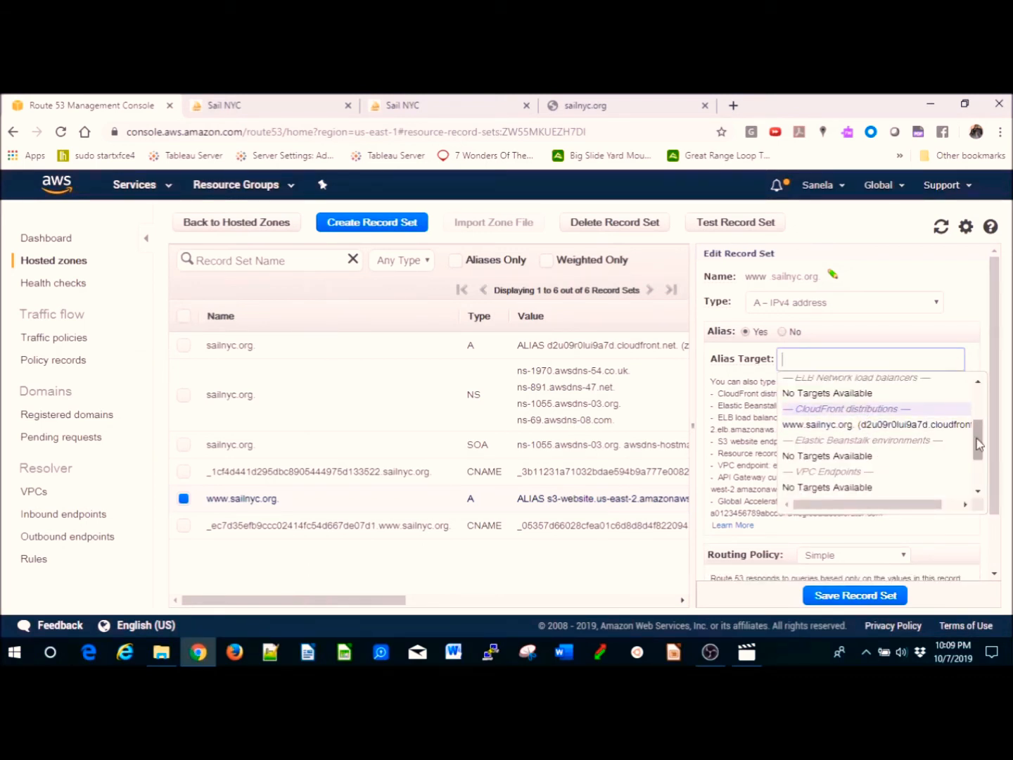
{"action": "left_click_drag", "start_coordinate": [980, 442], "coordinate": [978, 402]}
{"action": "left_click", "coordinate": [883, 400]}
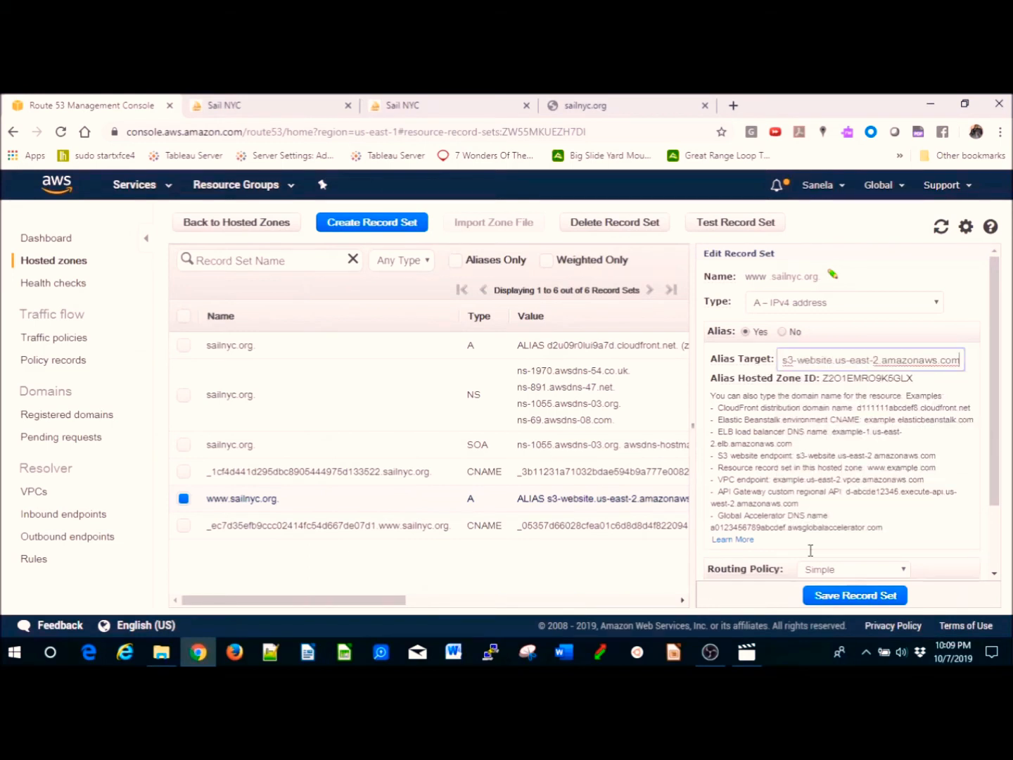
{"action": "left_click", "coordinate": [848, 595]}
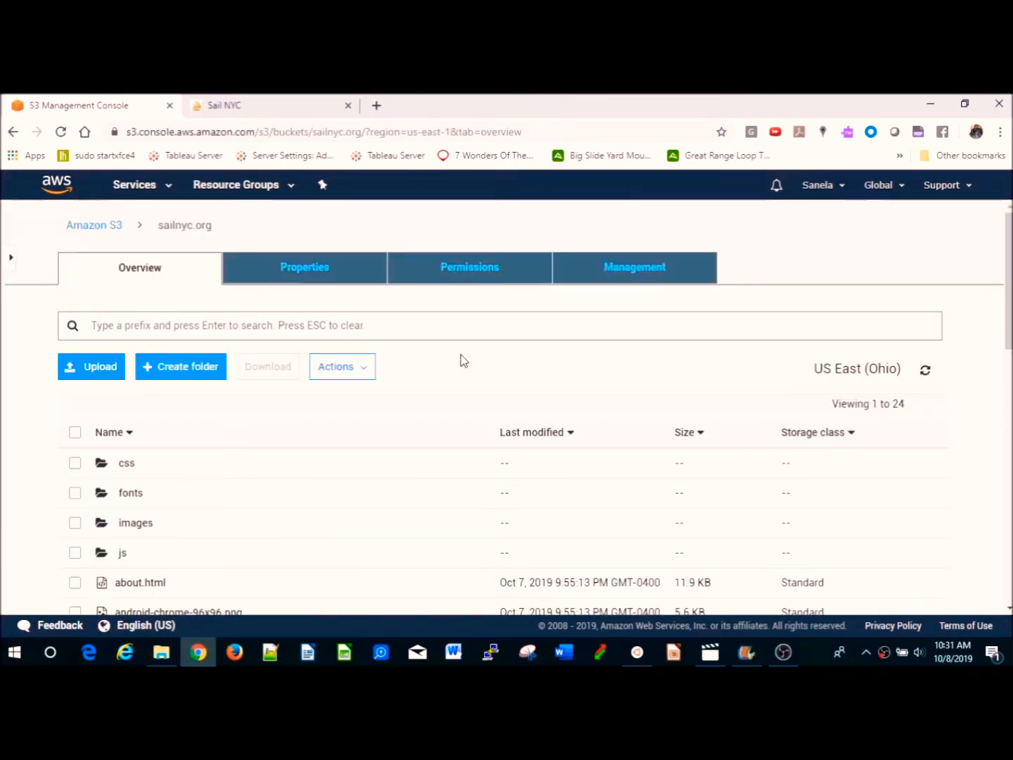
Step: Load sailnyc.org in a new browser tab and check its About and Home pages
{"action": "left_click", "coordinate": [377, 105]}
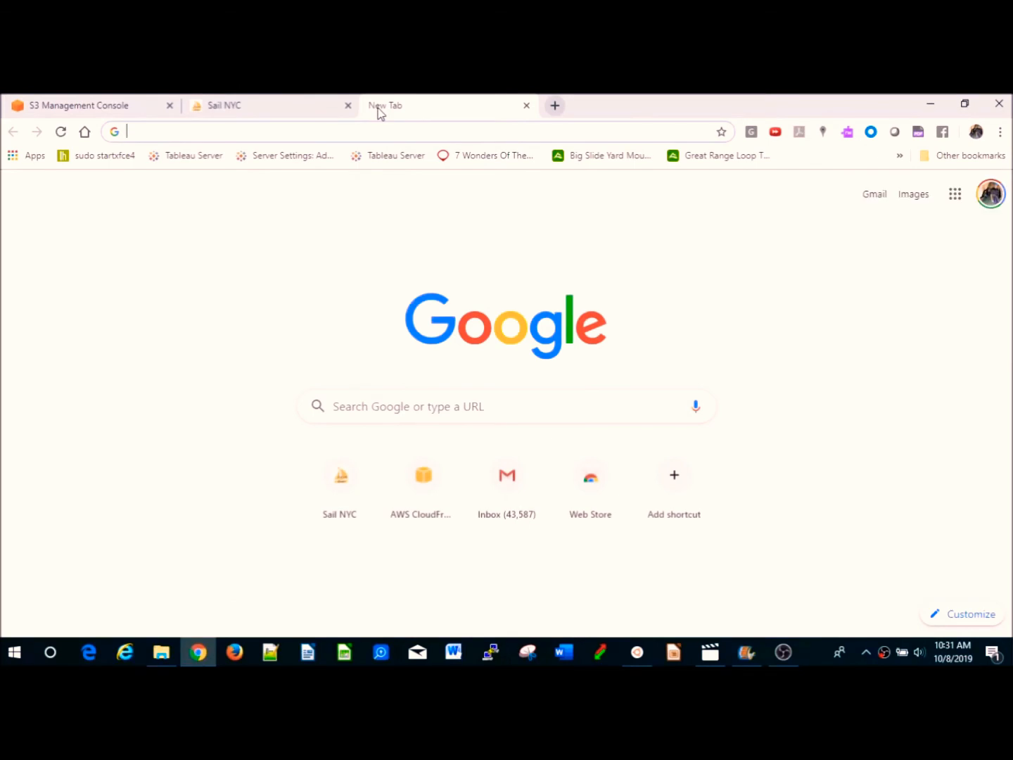
{"action": "type", "text": "sail"}
{"action": "key", "text": "Return"}
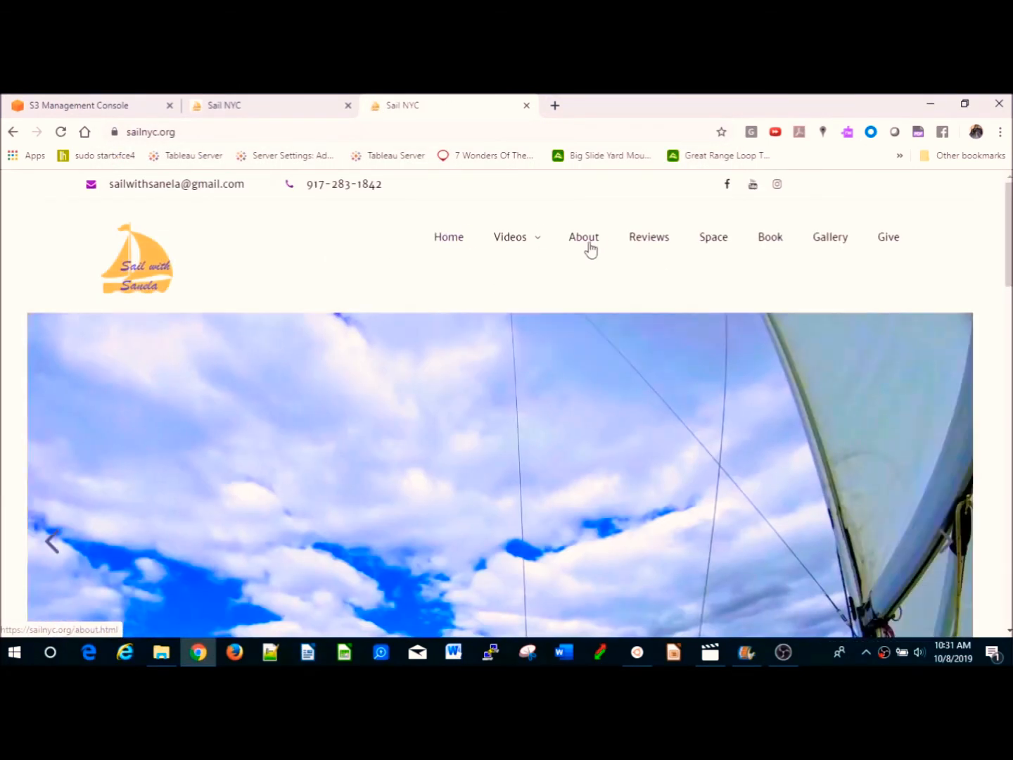
{"action": "left_click", "coordinate": [590, 246]}
{"action": "left_click", "coordinate": [450, 242]}
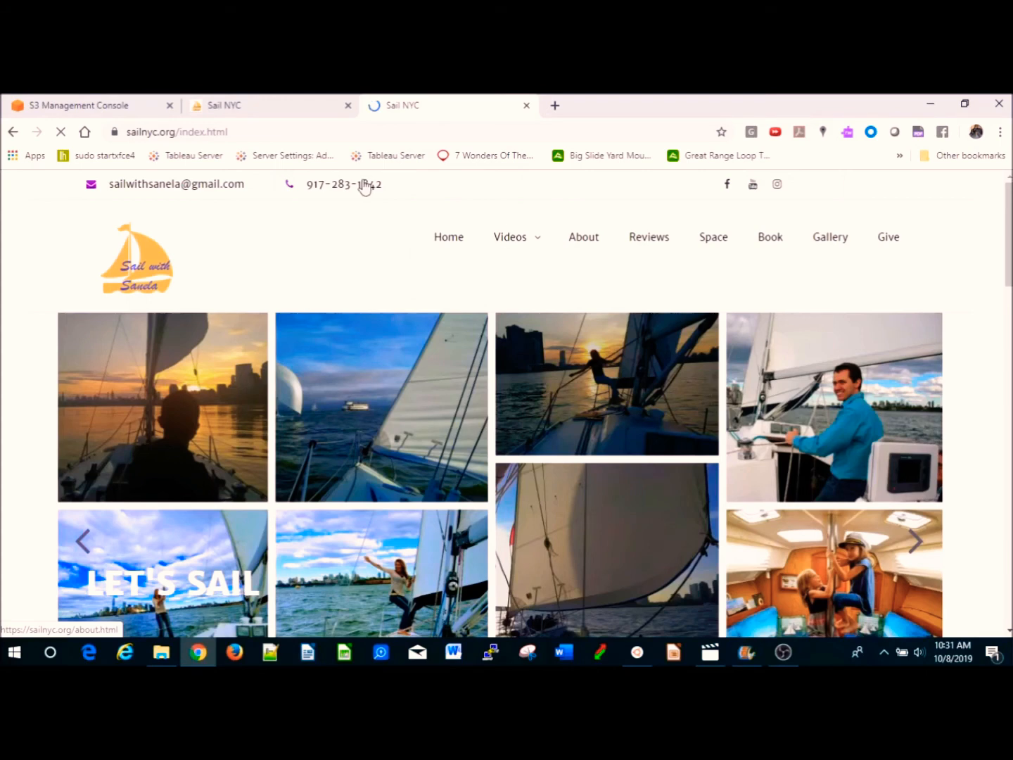
Step: Return to the S3 console and open the static website hosting properties of the sanela1 bucket
{"action": "left_click", "coordinate": [67, 105]}
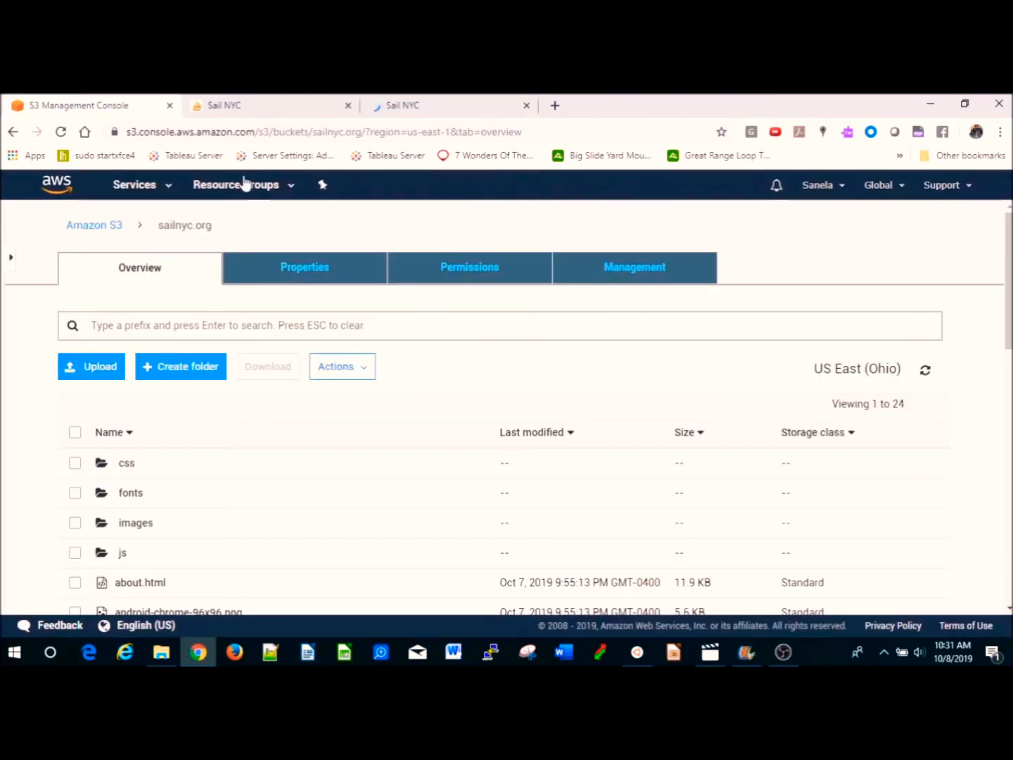
{"action": "left_click", "coordinate": [92, 225]}
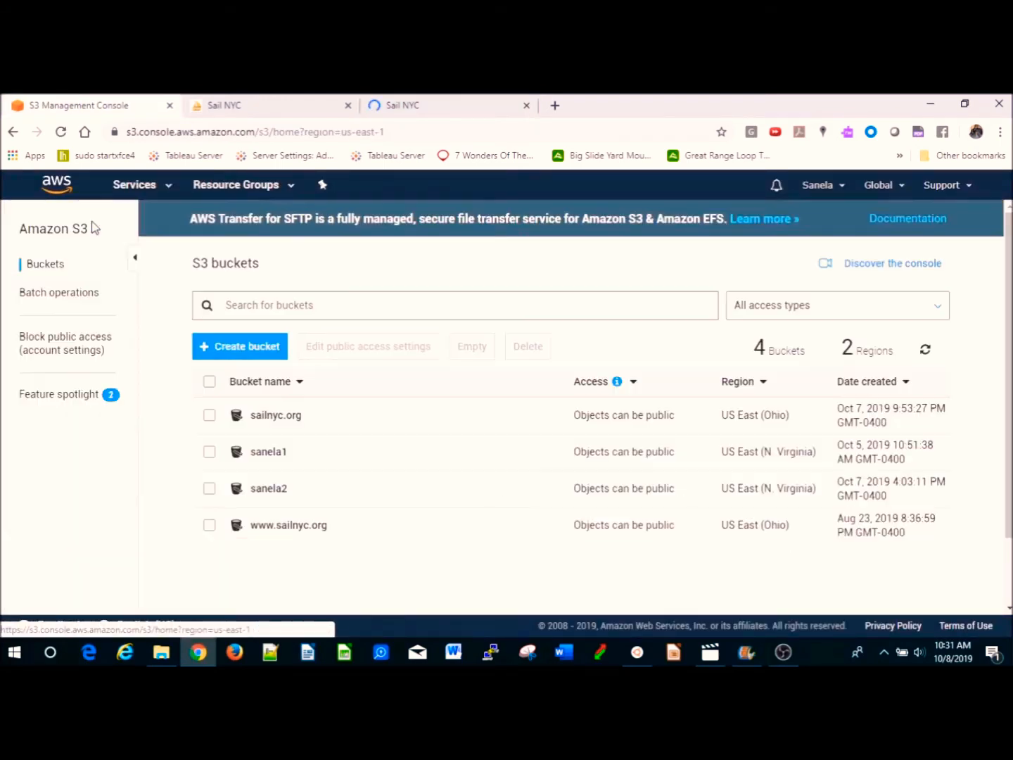
{"action": "left_click", "coordinate": [270, 454]}
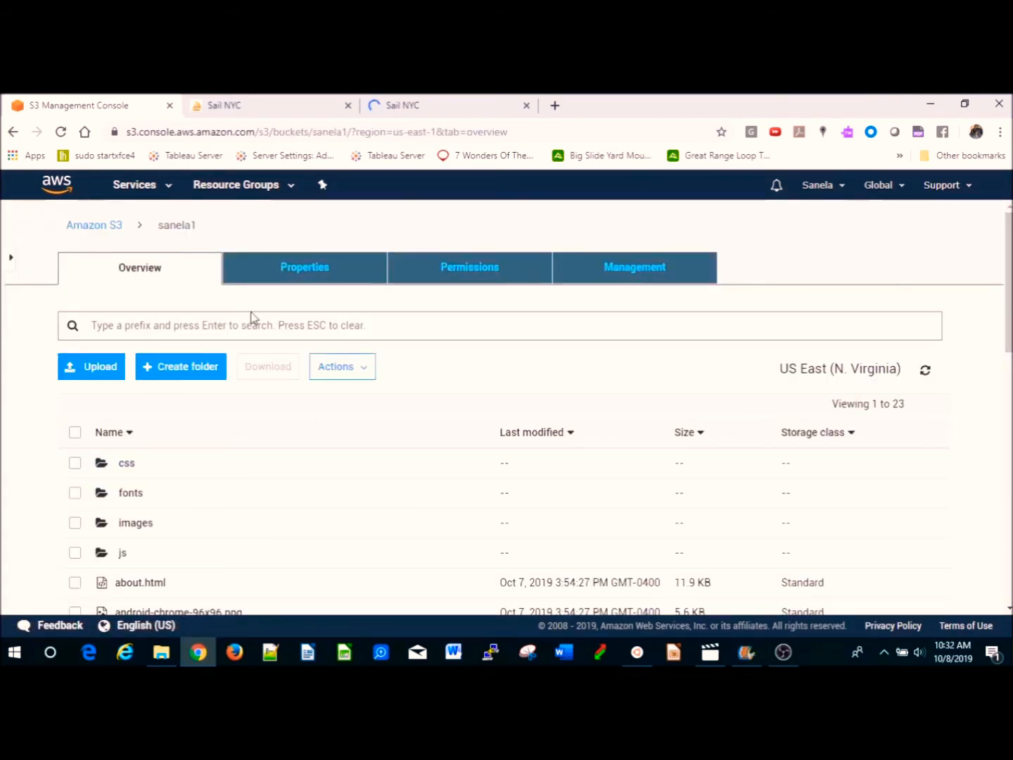
{"action": "left_click", "coordinate": [295, 278]}
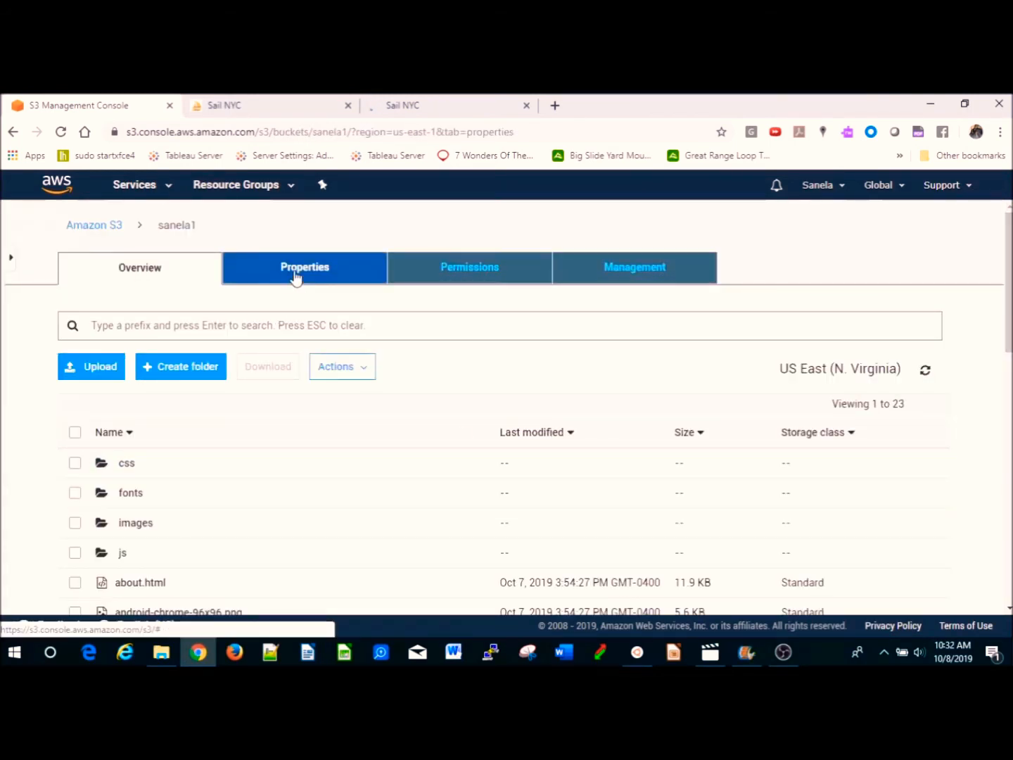
{"action": "left_click", "coordinate": [653, 392]}
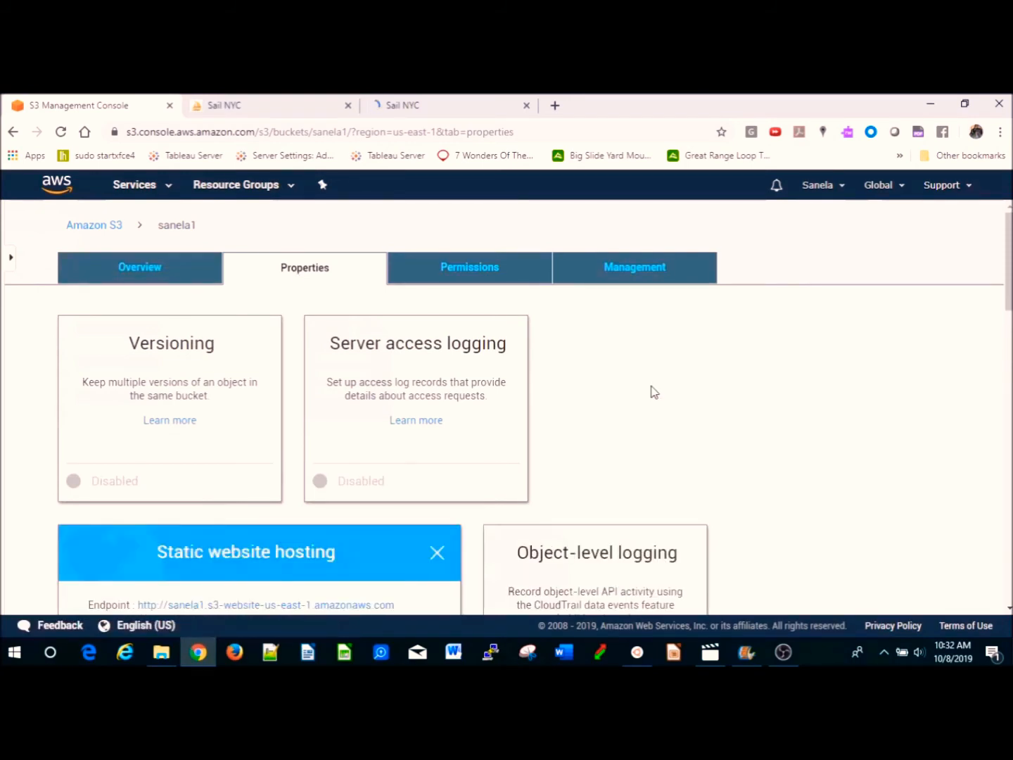
Step: Open the sanela1 bucket's website endpoint and check its Reviews and Home pages
{"action": "left_click", "coordinate": [265, 605]}
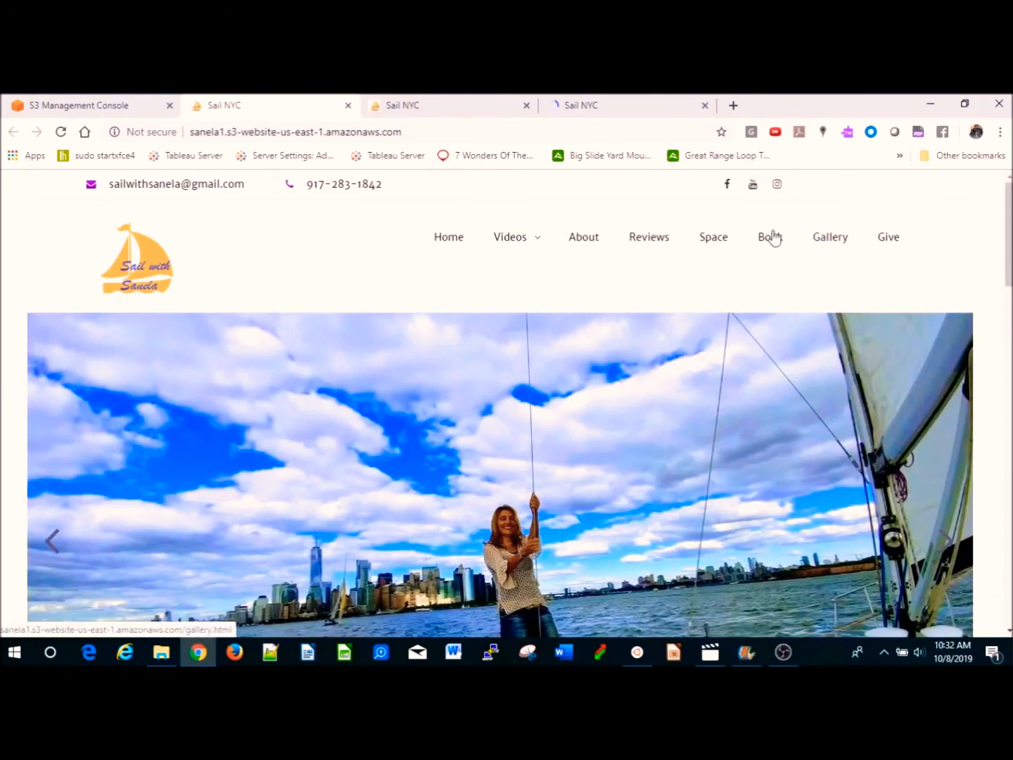
{"action": "left_click", "coordinate": [637, 237]}
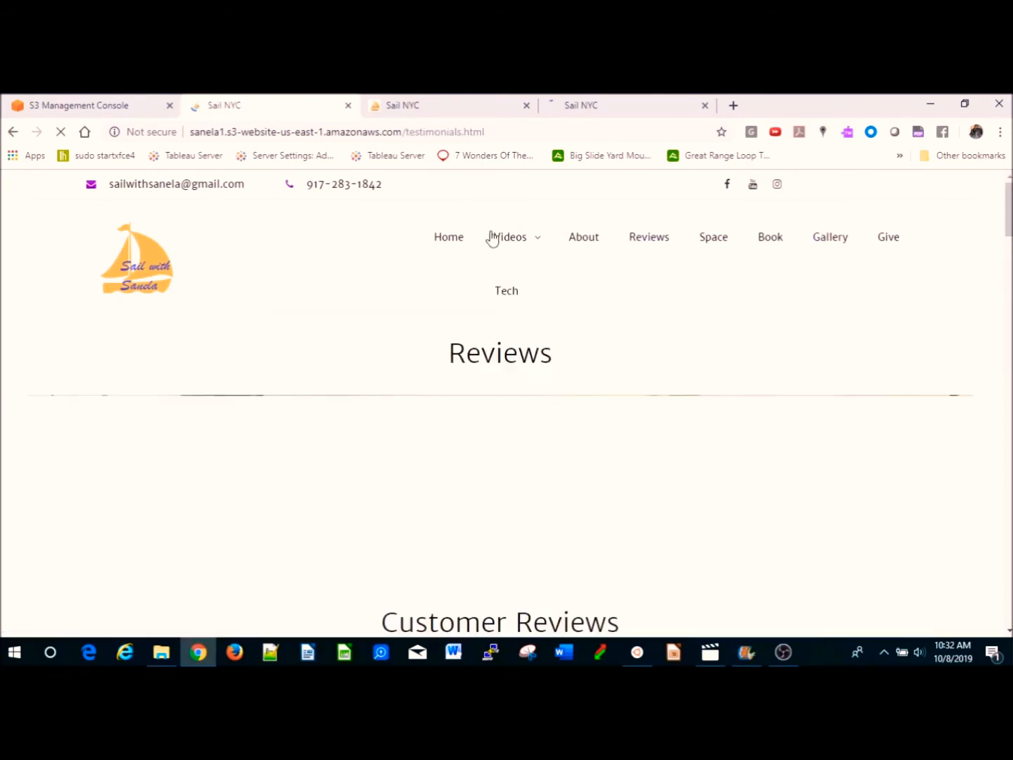
{"action": "left_click", "coordinate": [447, 244]}
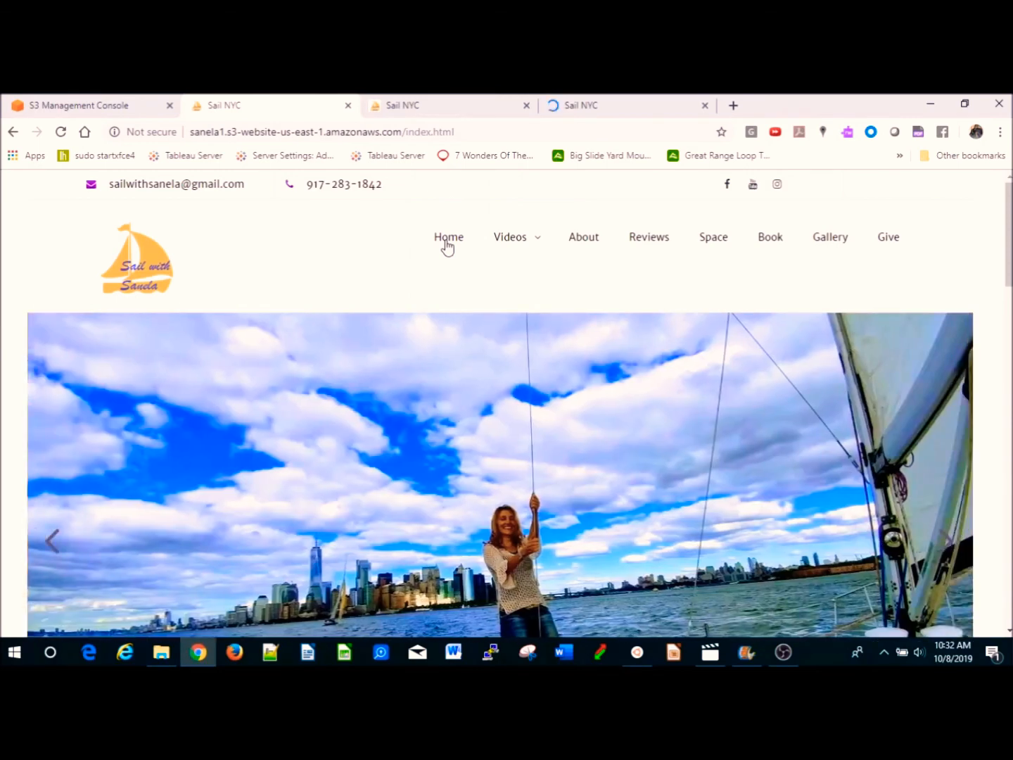
Step: Return to the AWS console and open the CloudFront distributions list
{"action": "left_click", "coordinate": [113, 105]}
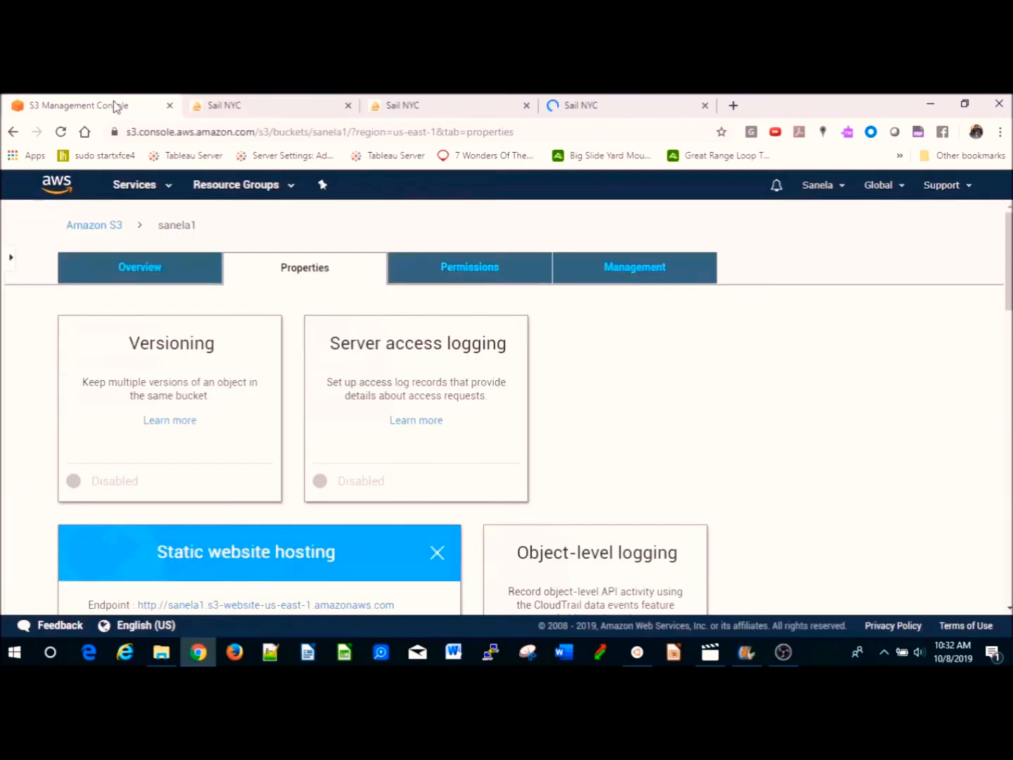
{"action": "left_click", "coordinate": [107, 224]}
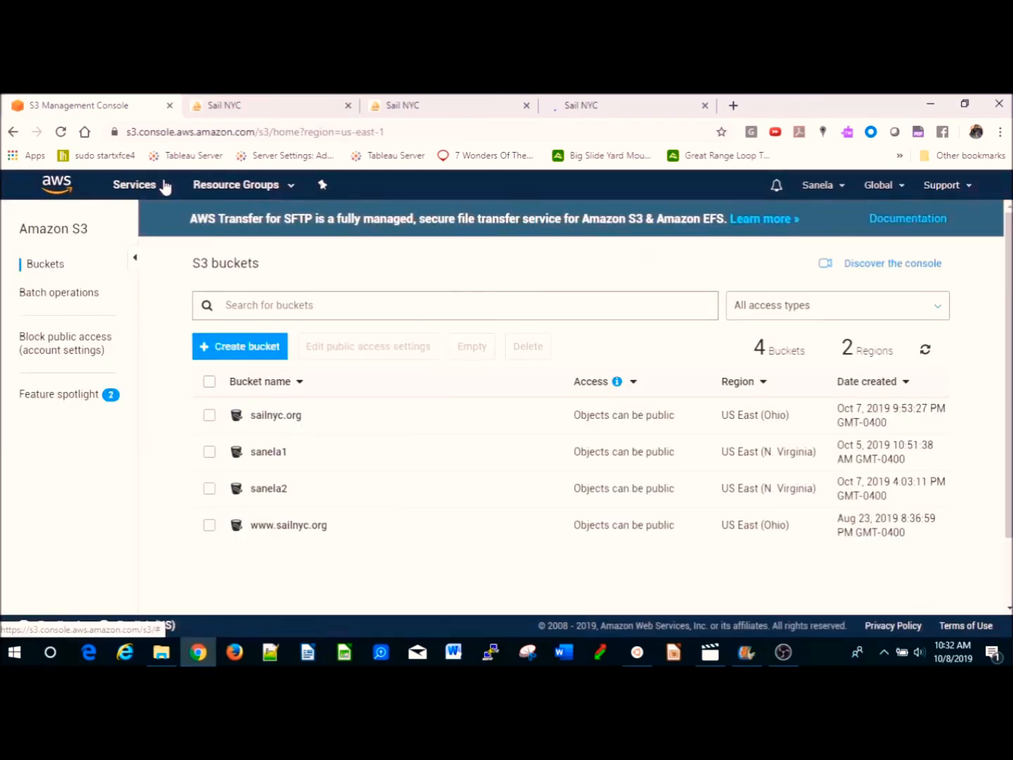
{"action": "left_click", "coordinate": [162, 187]}
{"action": "left_click", "coordinate": [51, 283]}
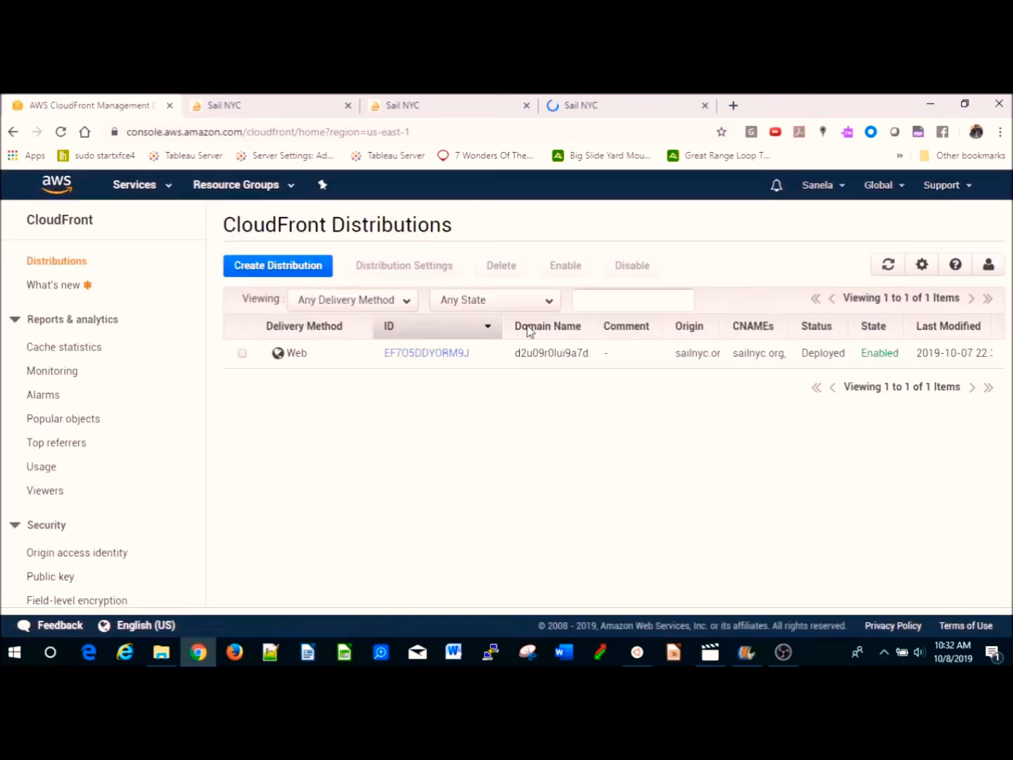
{"action": "left_click", "coordinate": [269, 274]}
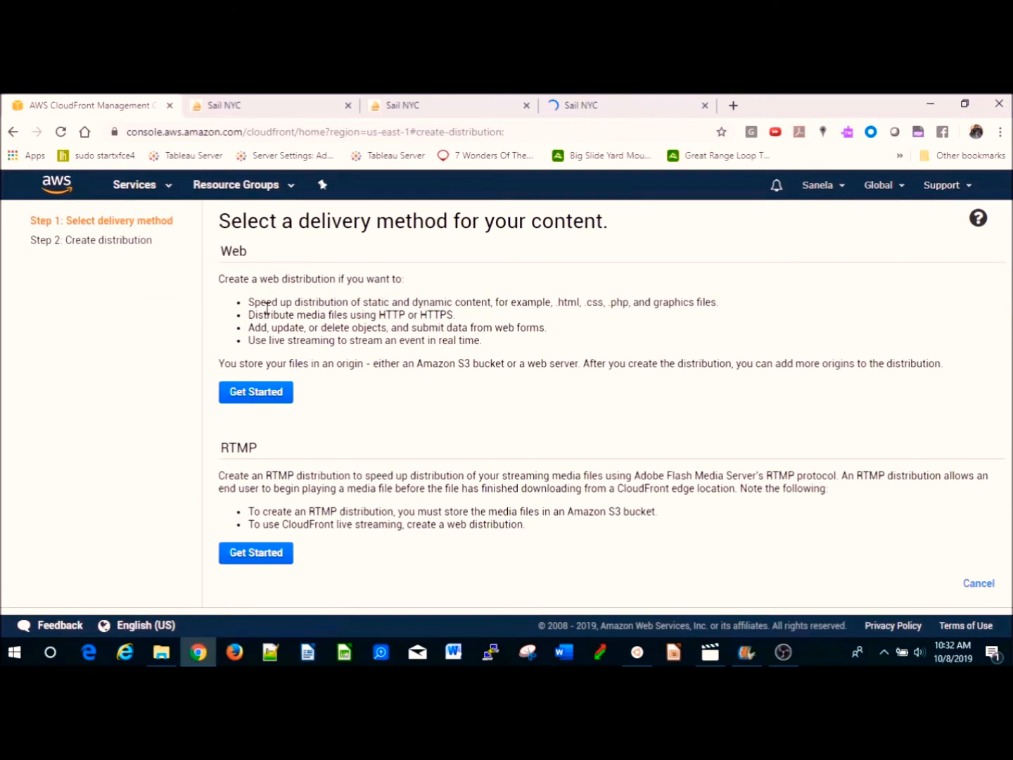
{"action": "left_click", "coordinate": [266, 397]}
{"action": "left_click", "coordinate": [454, 281]}
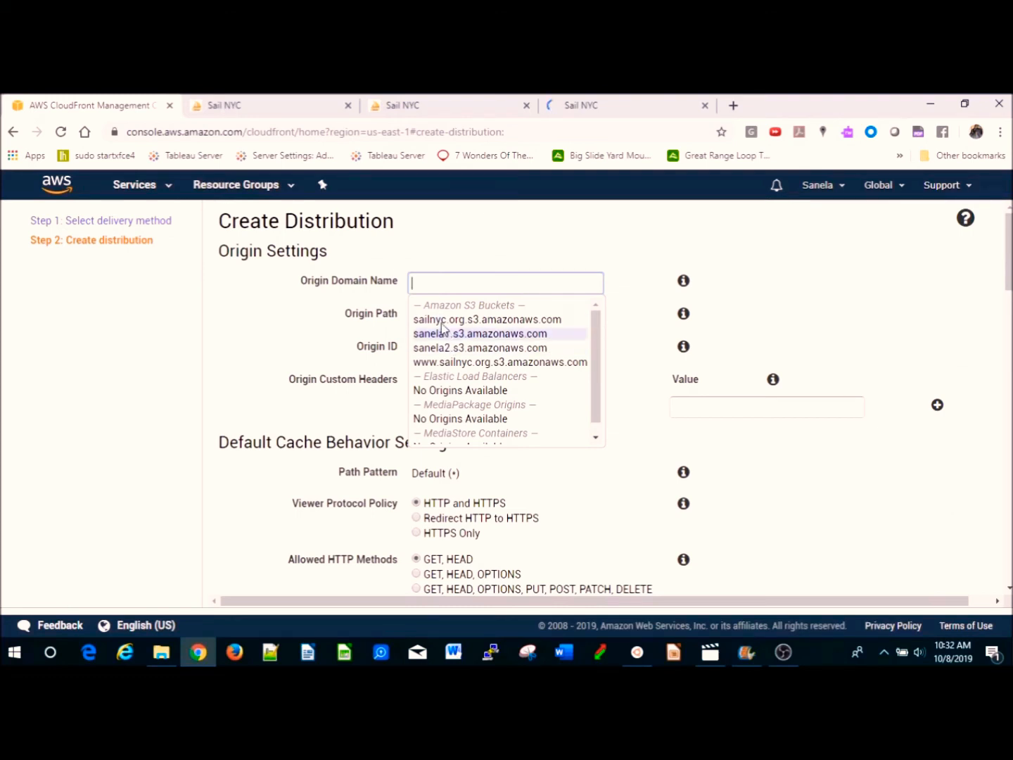
{"action": "key", "text": "ctrl+v"}
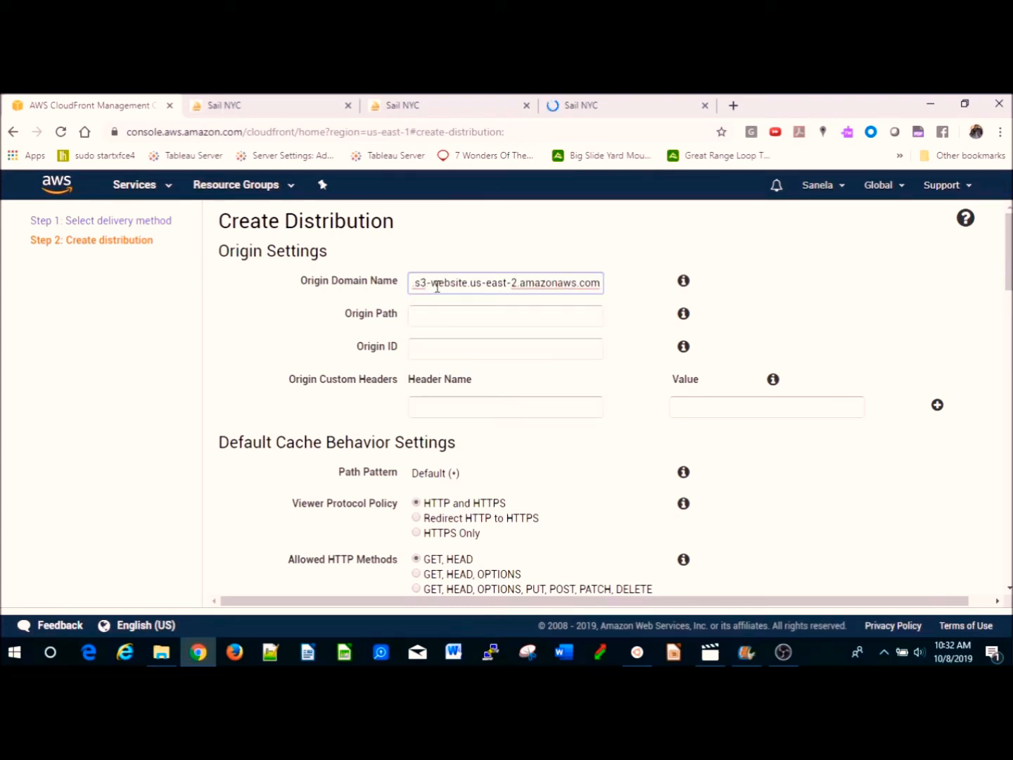
{"action": "key", "text": "Delete"}
{"action": "key", "text": "Delete"}
{"action": "key", "text": "Delete"}
{"action": "key", "text": "Delete"}
{"action": "key", "text": "Delete"}
{"action": "key", "text": "Delete"}
{"action": "key", "text": "Delete"}
{"action": "key", "text": "Delete"}
{"action": "key", "text": "Delete"}
{"action": "key", "text": "Delete"}
{"action": "key", "text": "Delete"}
{"action": "key", "text": "Delete"}
{"action": "key", "text": "Delete"}
{"action": "key", "text": "Delete"}
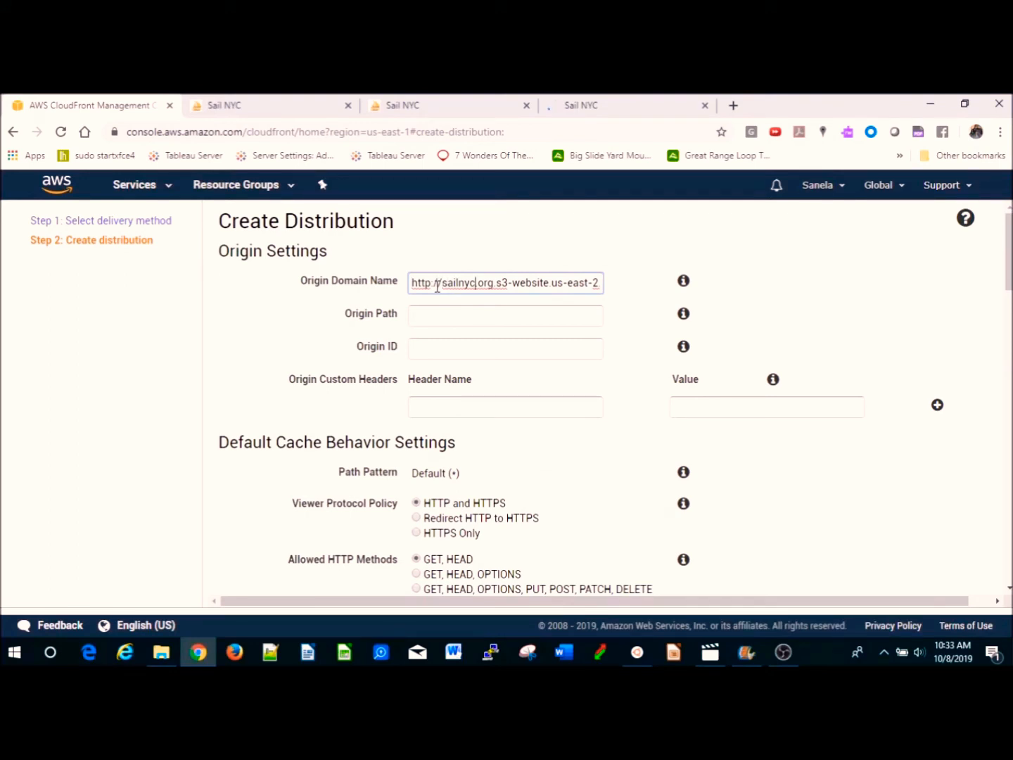
{"action": "type", "text": ".amazonaws.com"}
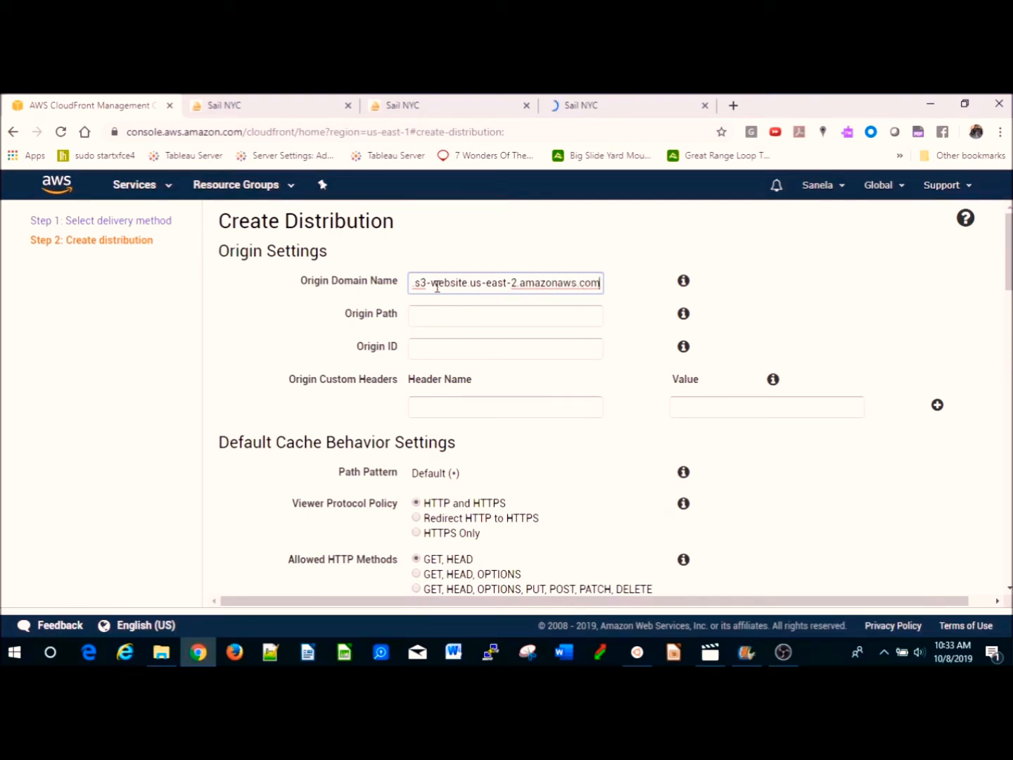
{"action": "key", "text": "Home"}
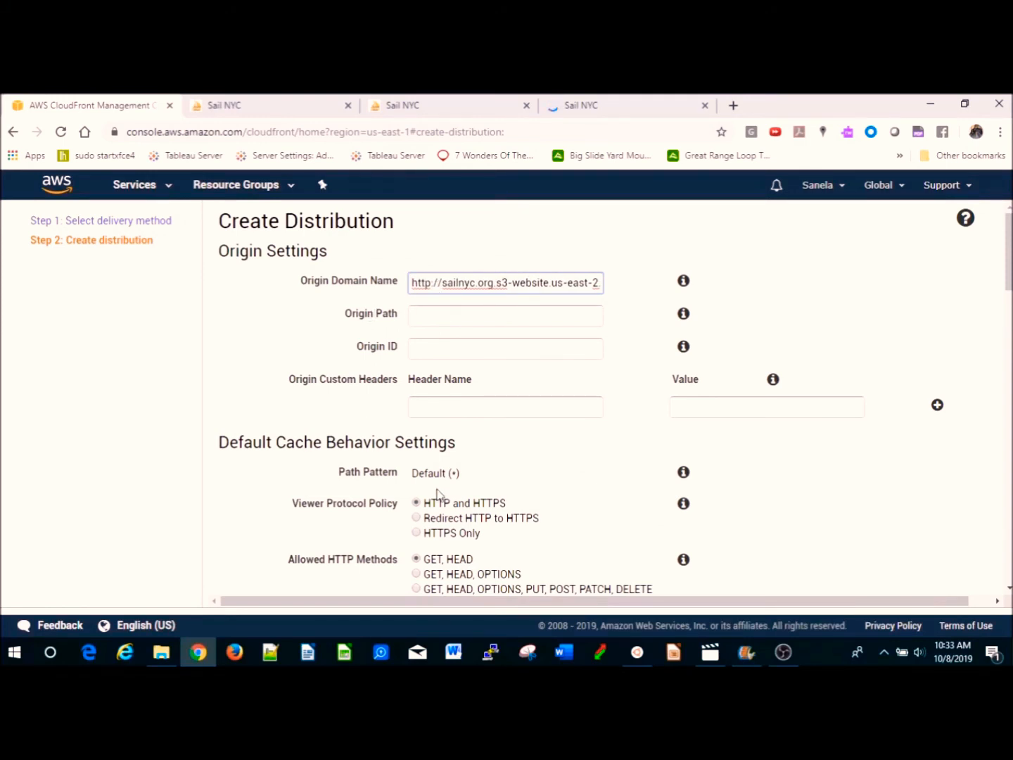
Step: Clear the new distribution's origin domain name and abandon its creation, going back to the CloudFront distributions list
{"action": "left_click_drag", "start_coordinate": [1009, 254], "coordinate": [1009, 457]}
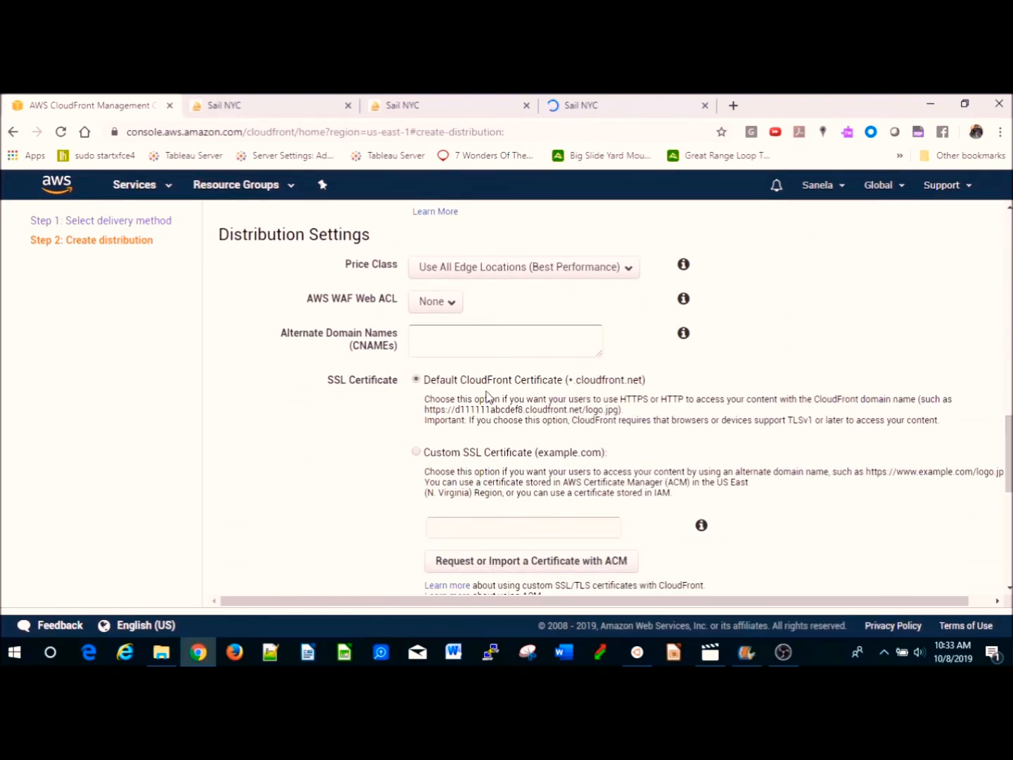
{"action": "left_click_drag", "start_coordinate": [1009, 441], "coordinate": [1009, 238]}
{"action": "key", "text": "Delete"}
{"action": "key", "text": "Delete"}
{"action": "key", "text": "Delete"}
{"action": "key", "text": "Delete"}
{"action": "key", "text": "Delete"}
{"action": "key", "text": "Delete"}
{"action": "key", "text": "Delete"}
{"action": "key", "text": "Delete"}
{"action": "key", "text": "Delete"}
{"action": "key", "text": "Delete"}
{"action": "key", "text": "Delete"}
{"action": "key", "text": "Delete"}
{"action": "key", "text": "Delete"}
{"action": "key", "text": "Delete"}
{"action": "key", "text": "Delete"}
{"action": "key", "text": "Delete"}
{"action": "key", "text": "Delete"}
{"action": "key", "text": "Delete"}
{"action": "key", "text": "Delete"}
{"action": "key", "text": "Delete"}
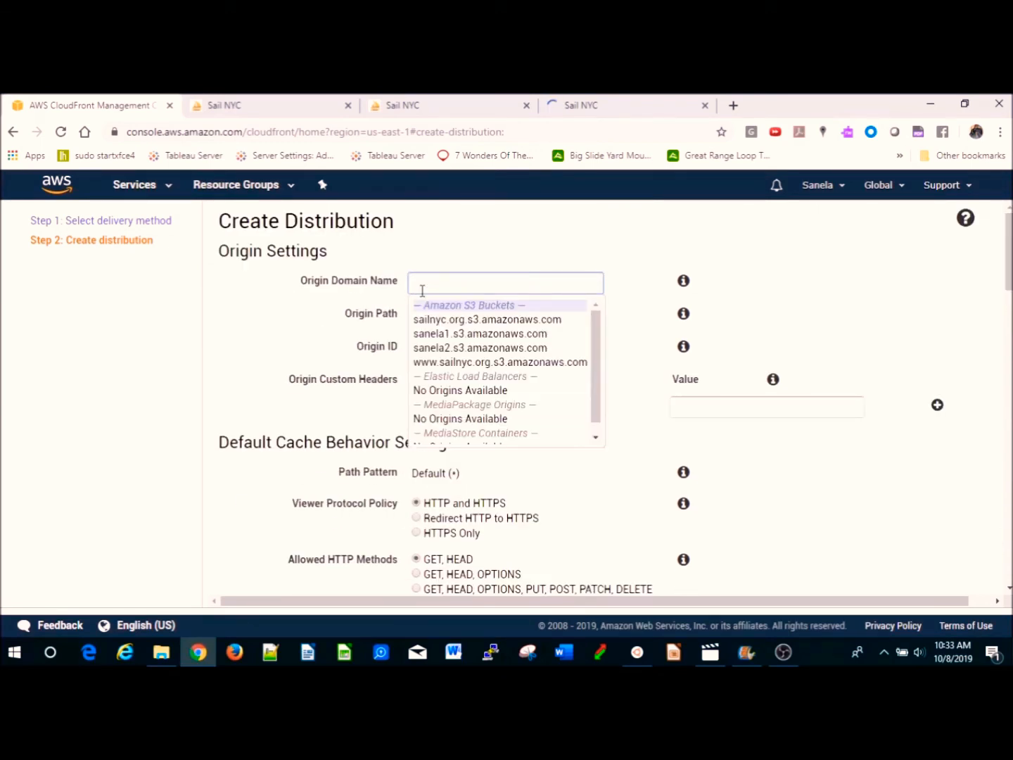
{"action": "left_click", "coordinate": [156, 186]}
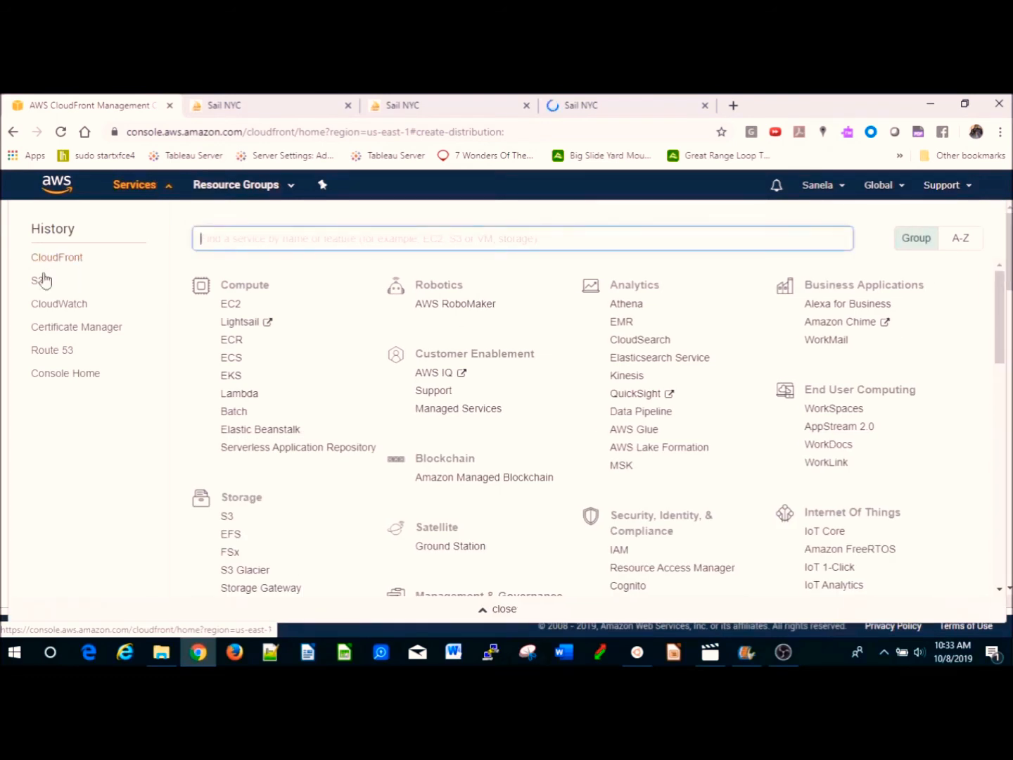
{"action": "left_click", "coordinate": [58, 258]}
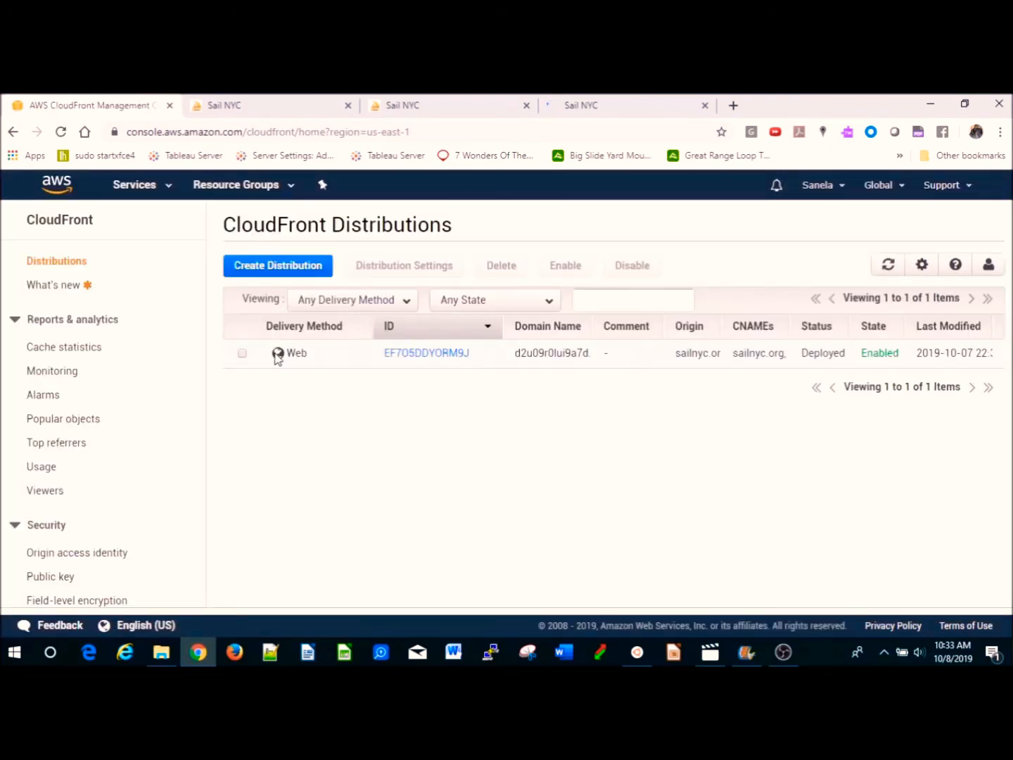
Step: Edit the existing distribution's S3-sailnyc.org origin, with sailnyc.org.s3-website.us-east-2.amazonaws.com as the origin domain name, and save it
{"action": "left_click", "coordinate": [242, 356]}
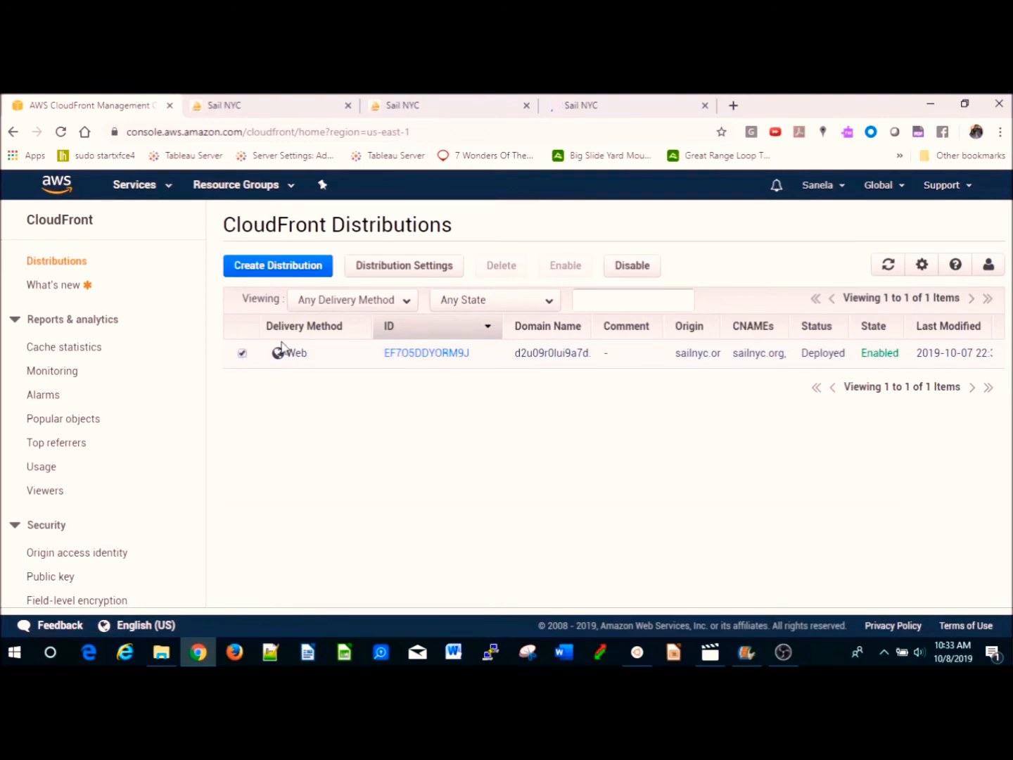
{"action": "left_click", "coordinate": [421, 357]}
{"action": "left_click", "coordinate": [365, 263]}
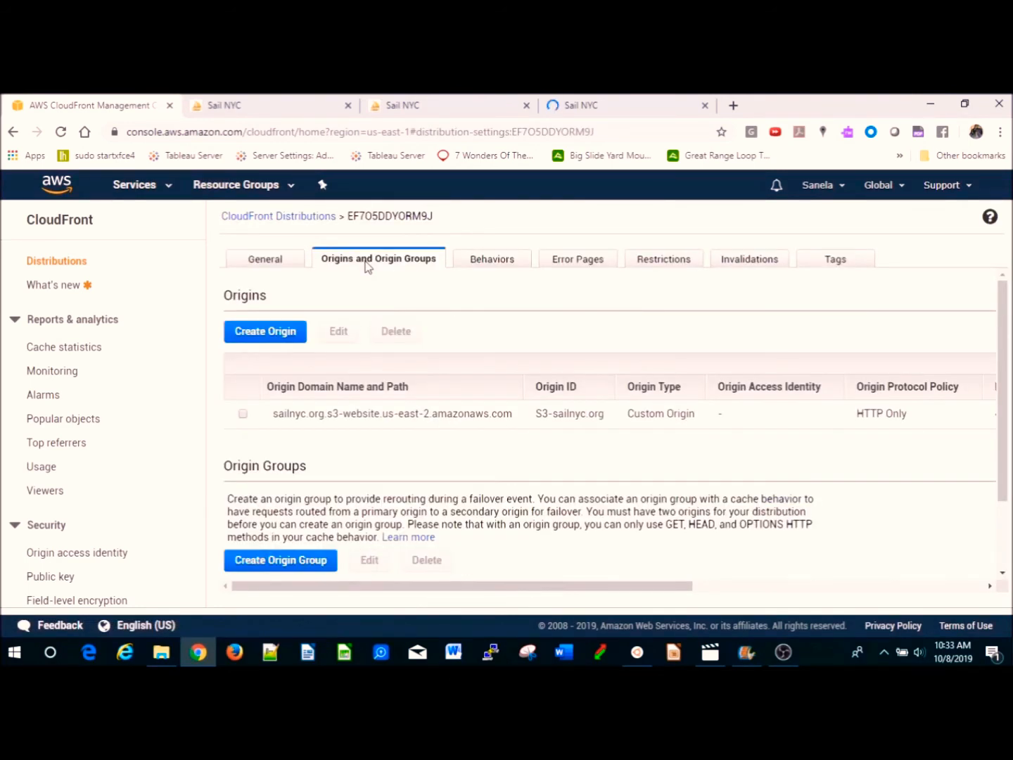
{"action": "left_click", "coordinate": [244, 416]}
{"action": "left_click", "coordinate": [339, 331]}
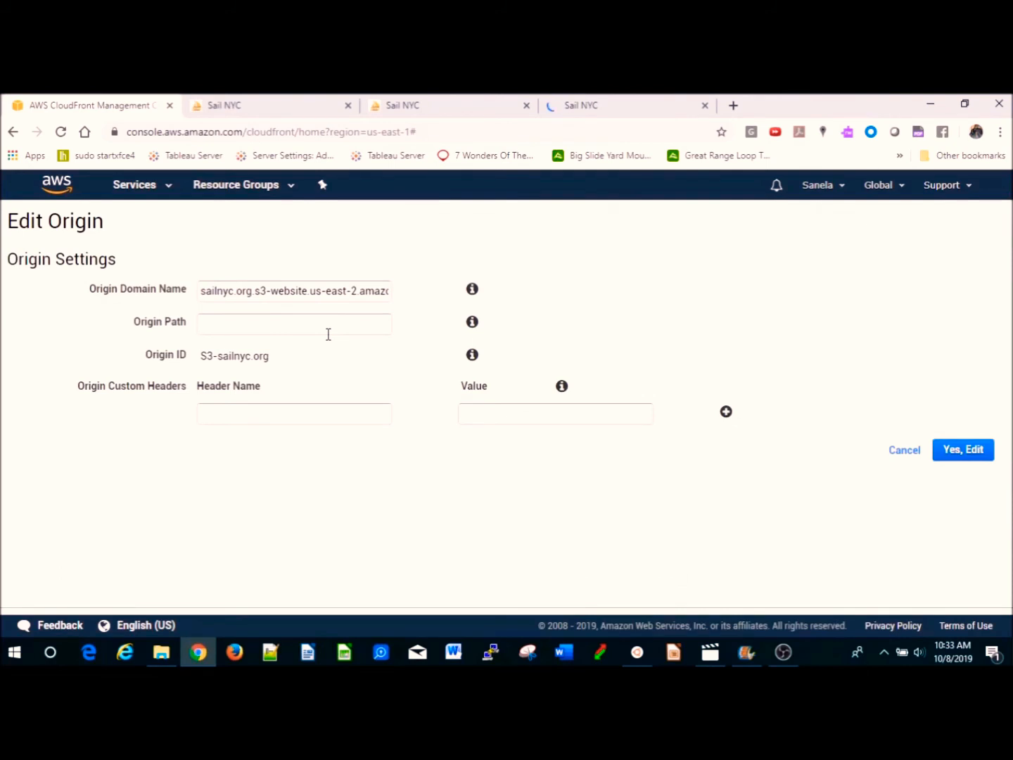
{"action": "left_click", "coordinate": [278, 292]}
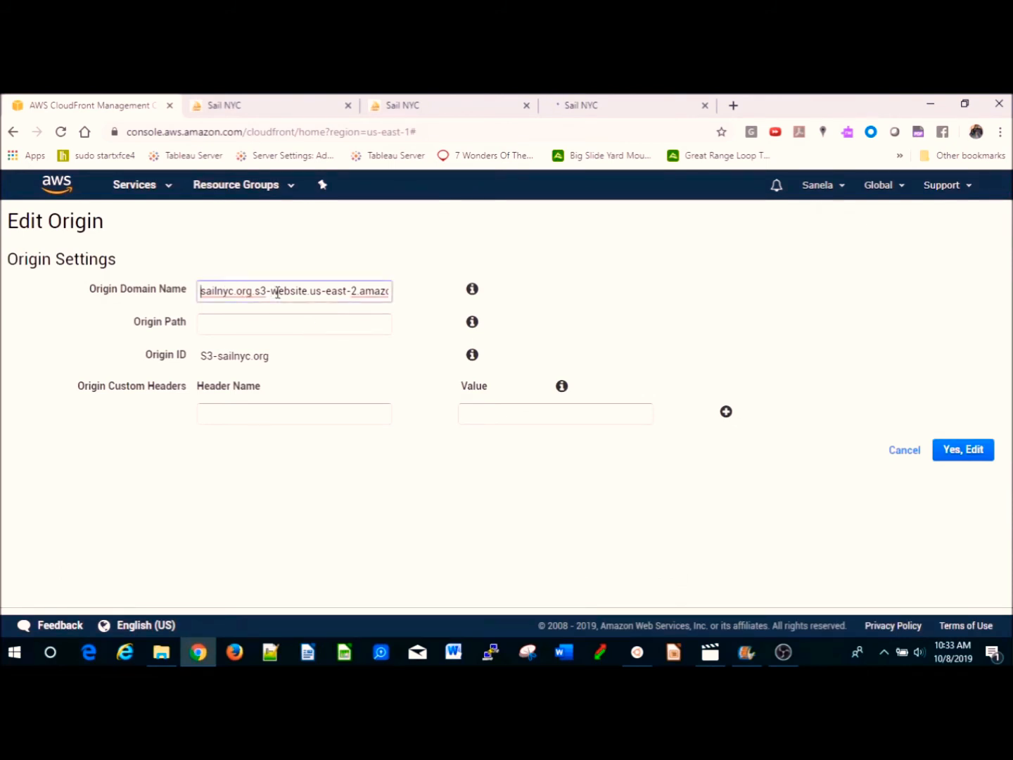
{"action": "triple_click", "coordinate": [278, 292]}
{"action": "type", "text": "sailnyc.org.s3-website.us-east-2.amazonaws.com"}
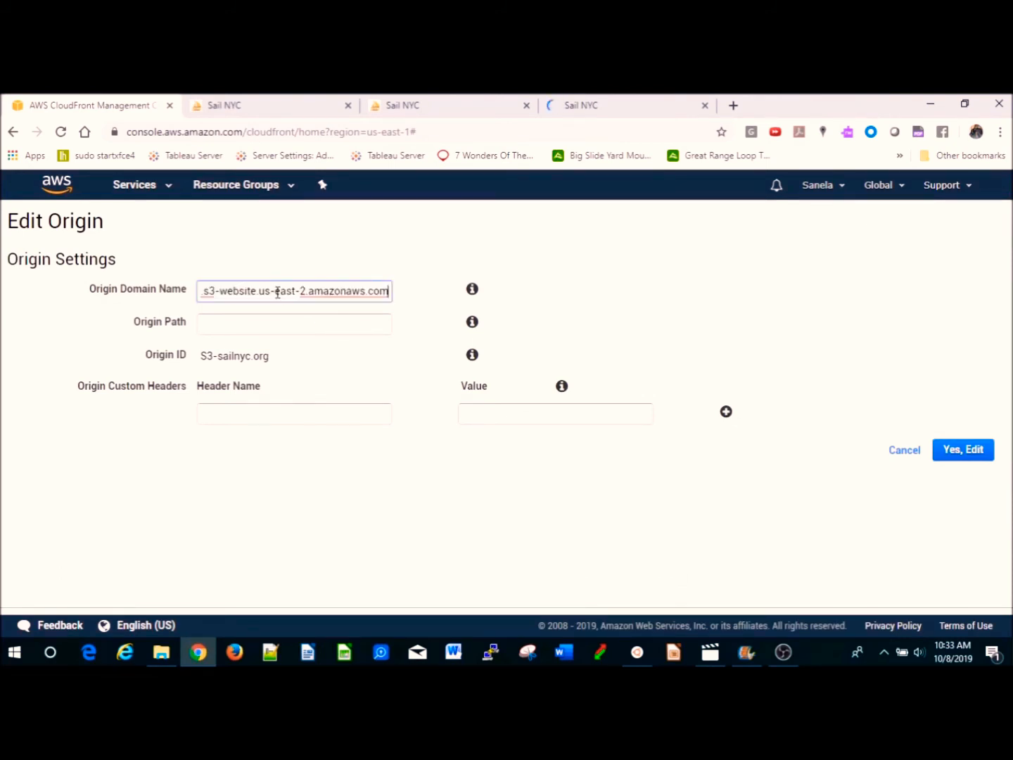
{"action": "left_click", "coordinate": [968, 449]}
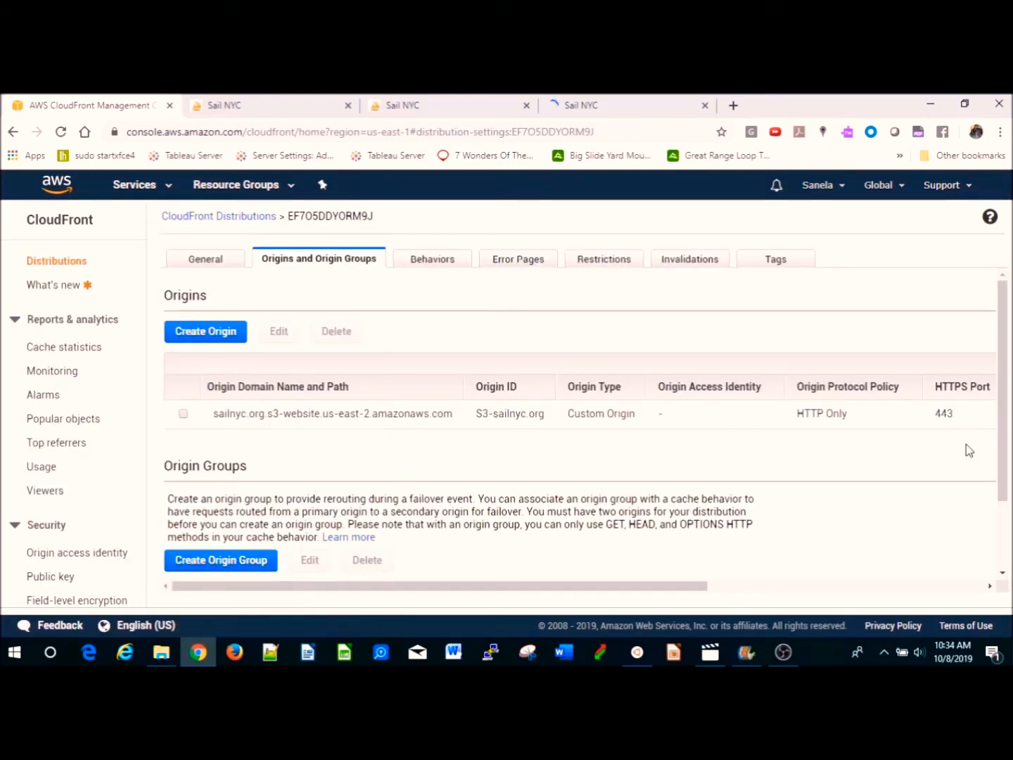
Step: Load sailnyc.org in the browser to check the site
{"action": "double_click", "coordinate": [251, 218]}
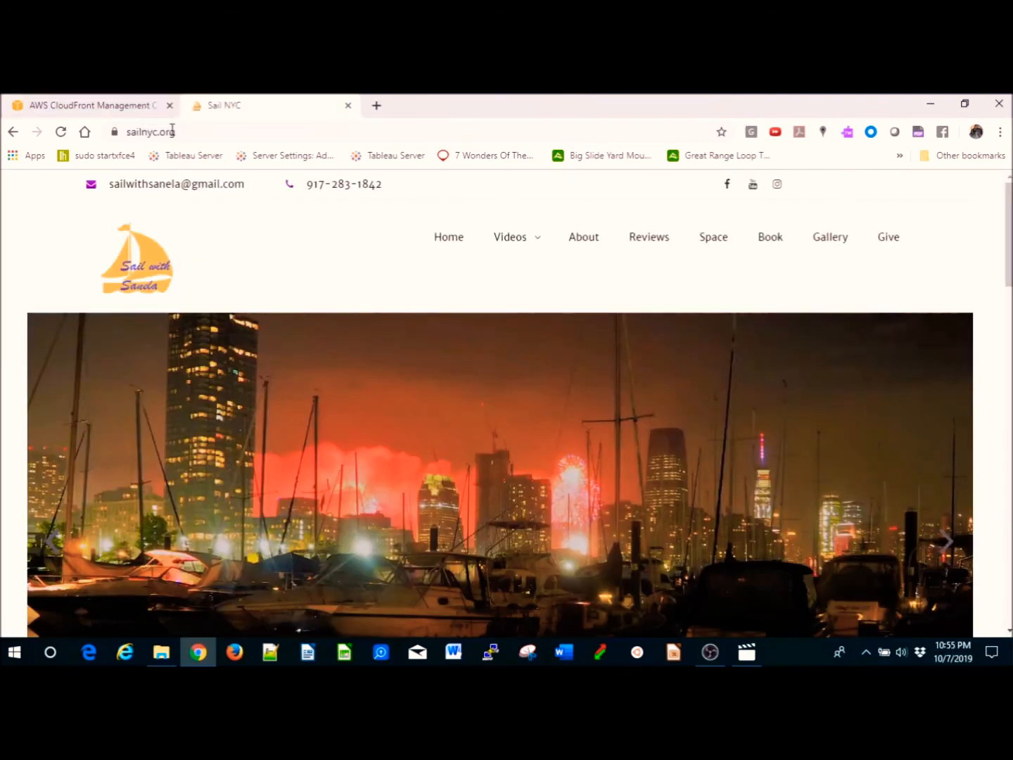
{"action": "left_click", "coordinate": [193, 131]}
{"action": "key", "text": "Return"}
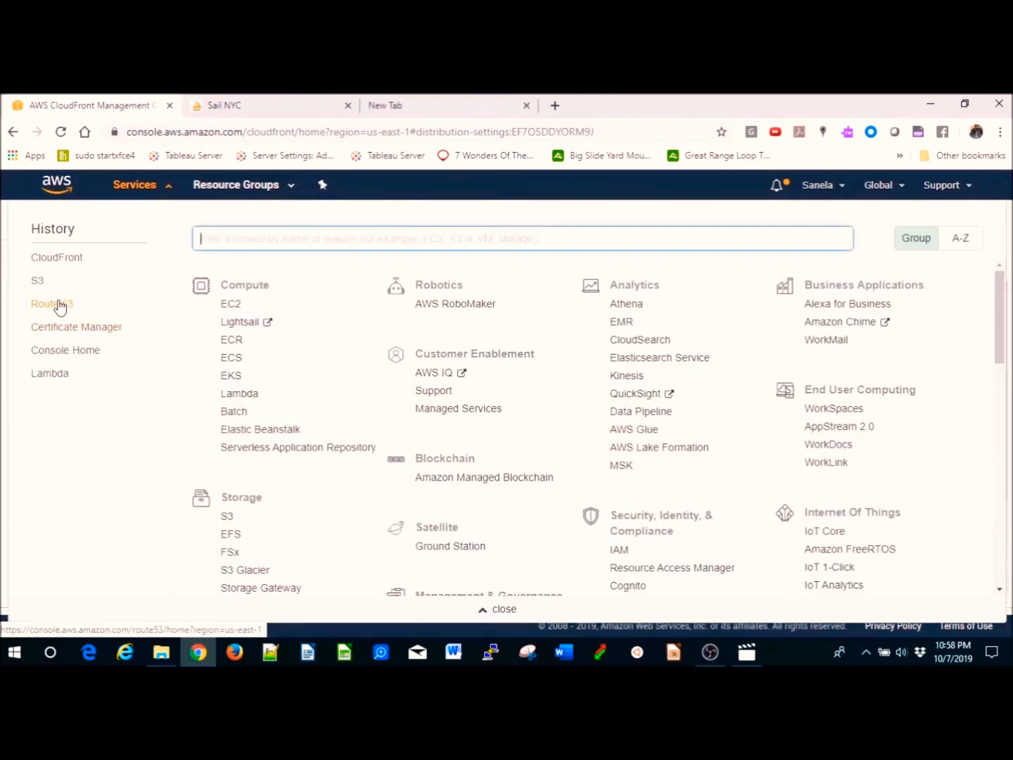
{"action": "left_click", "coordinate": [59, 306]}
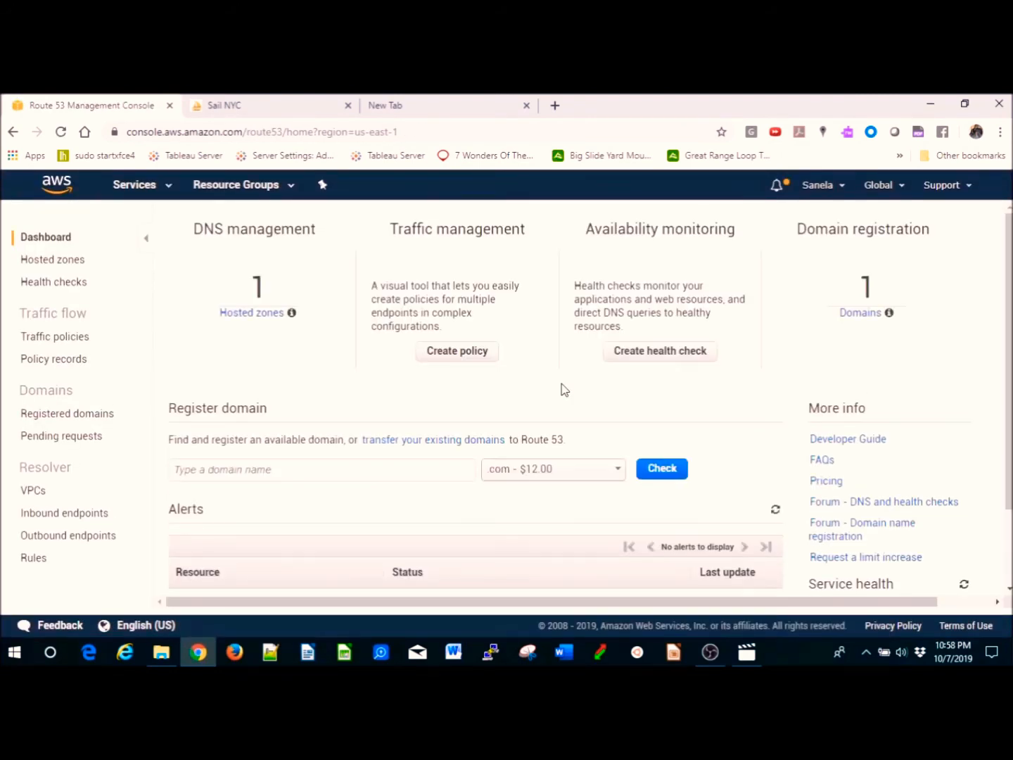
{"action": "left_click", "coordinate": [62, 261]}
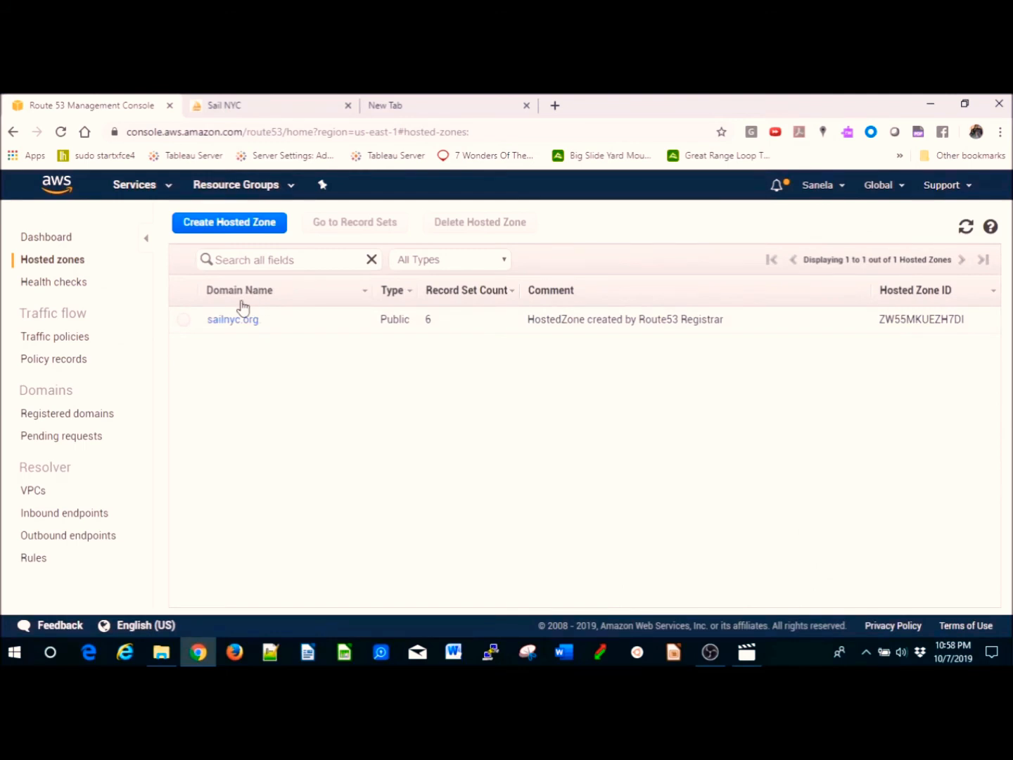
{"action": "left_click", "coordinate": [234, 319]}
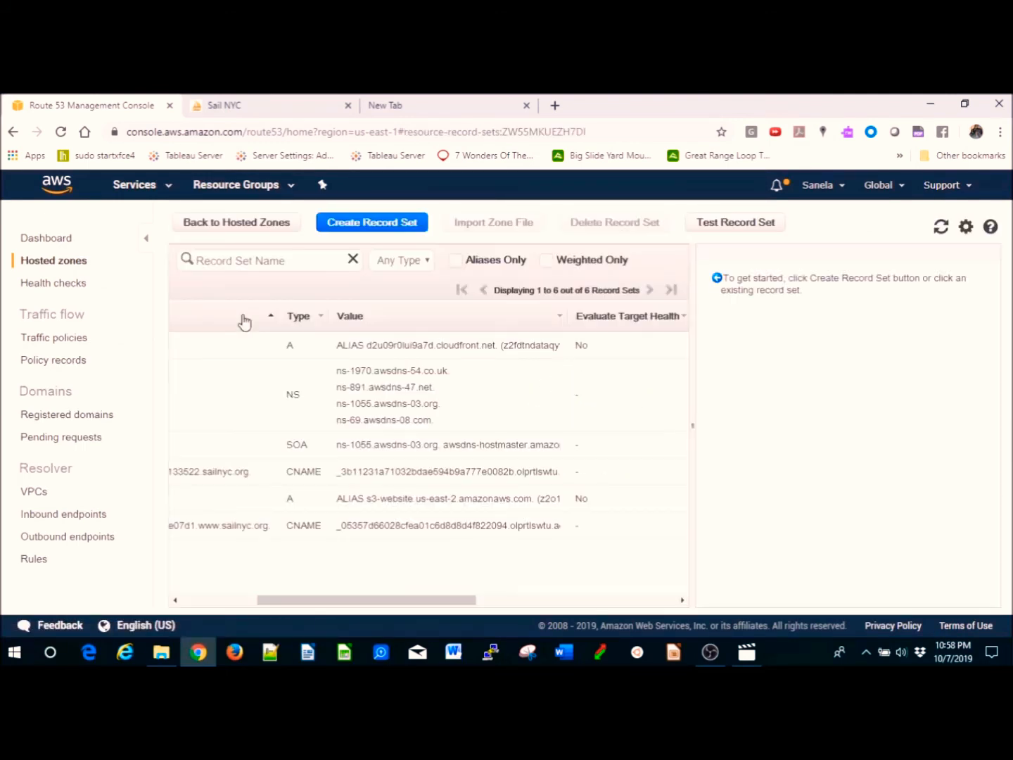
{"action": "left_click_drag", "start_coordinate": [436, 599], "coordinate": [319, 598]}
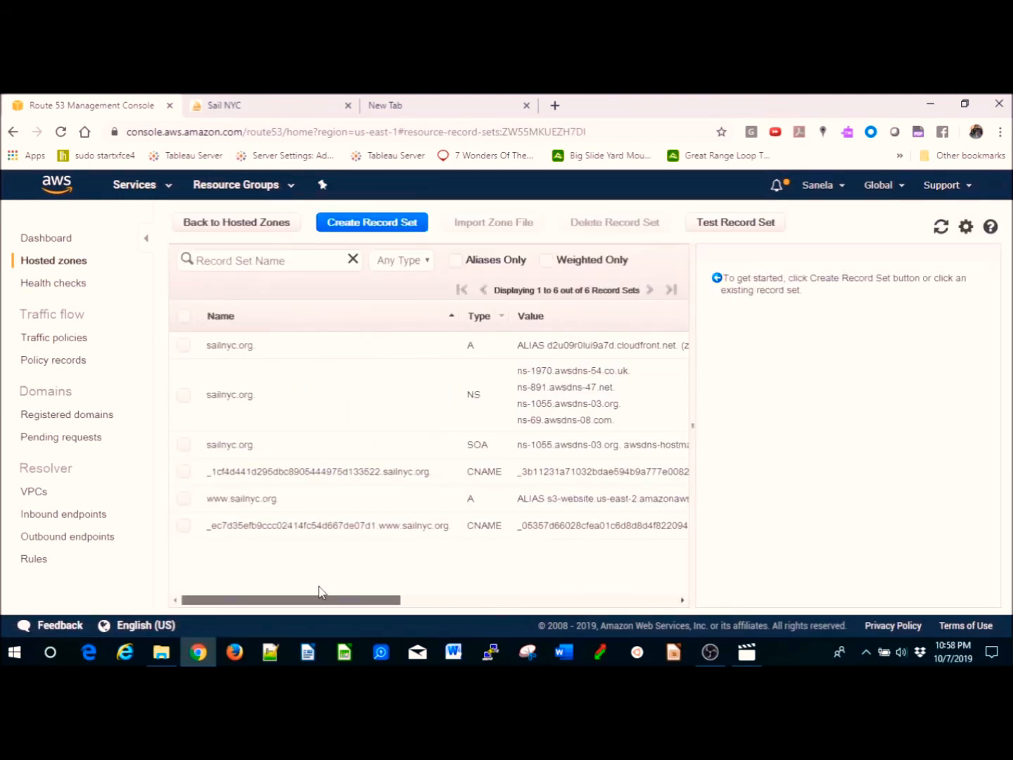
{"action": "left_click", "coordinate": [574, 506]}
{"action": "left_click", "coordinate": [864, 359]}
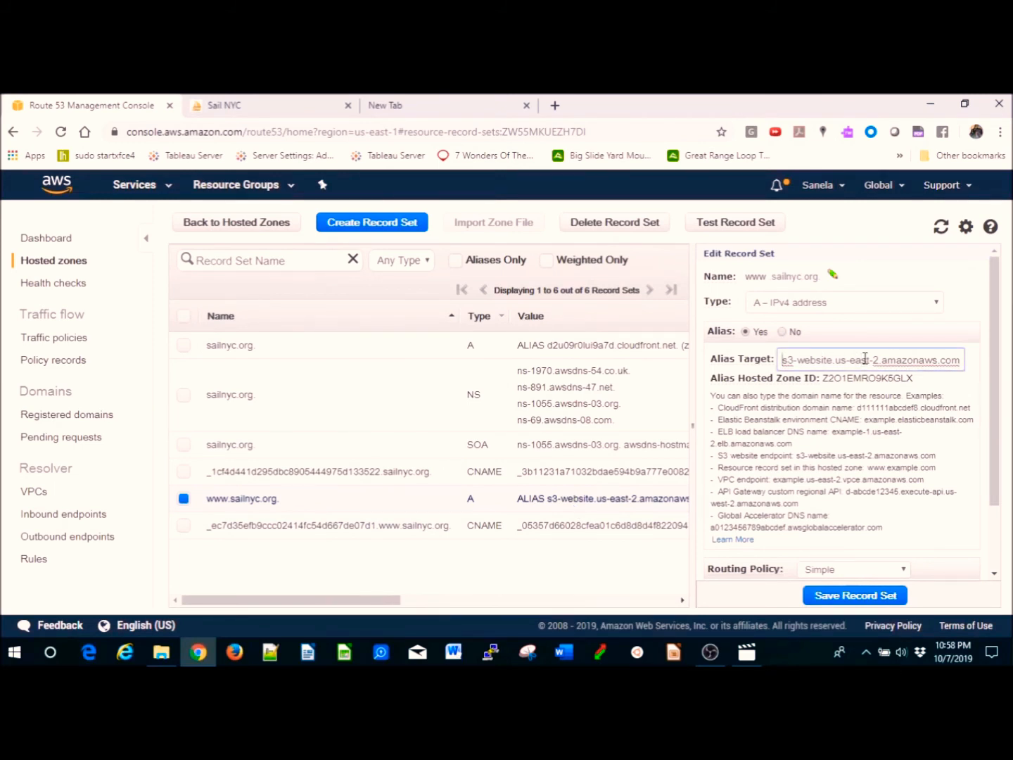
Step: Browse the alias targets available for the sailnyc.org A record and inspect the zone's CNAME records, without saving changes
{"action": "left_click", "coordinate": [589, 352]}
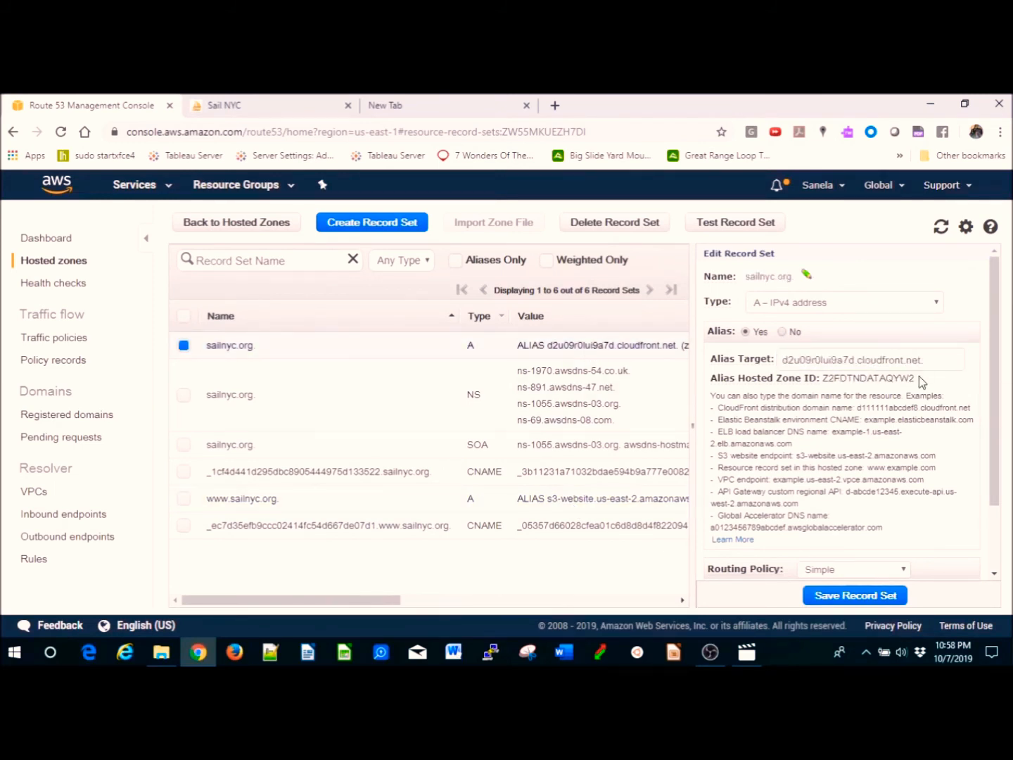
{"action": "left_click", "coordinate": [904, 361]}
{"action": "key", "text": "ctrl+a"}
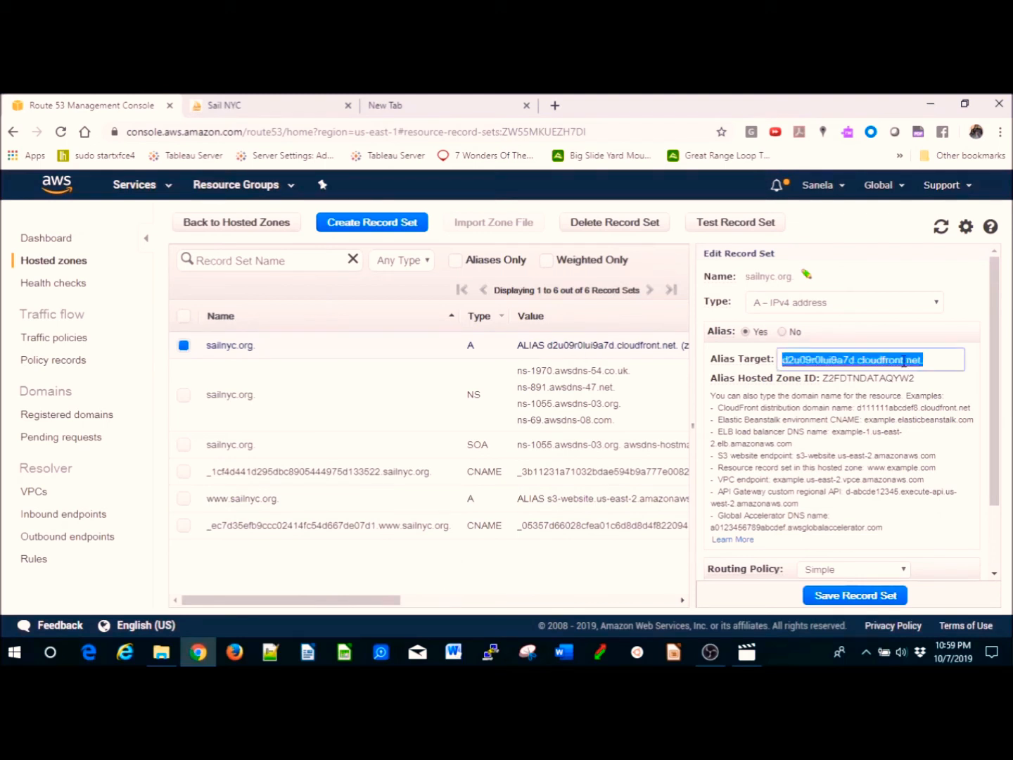
{"action": "key", "text": "BackSpace"}
{"action": "left_click_drag", "start_coordinate": [983, 413], "coordinate": [978, 440]}
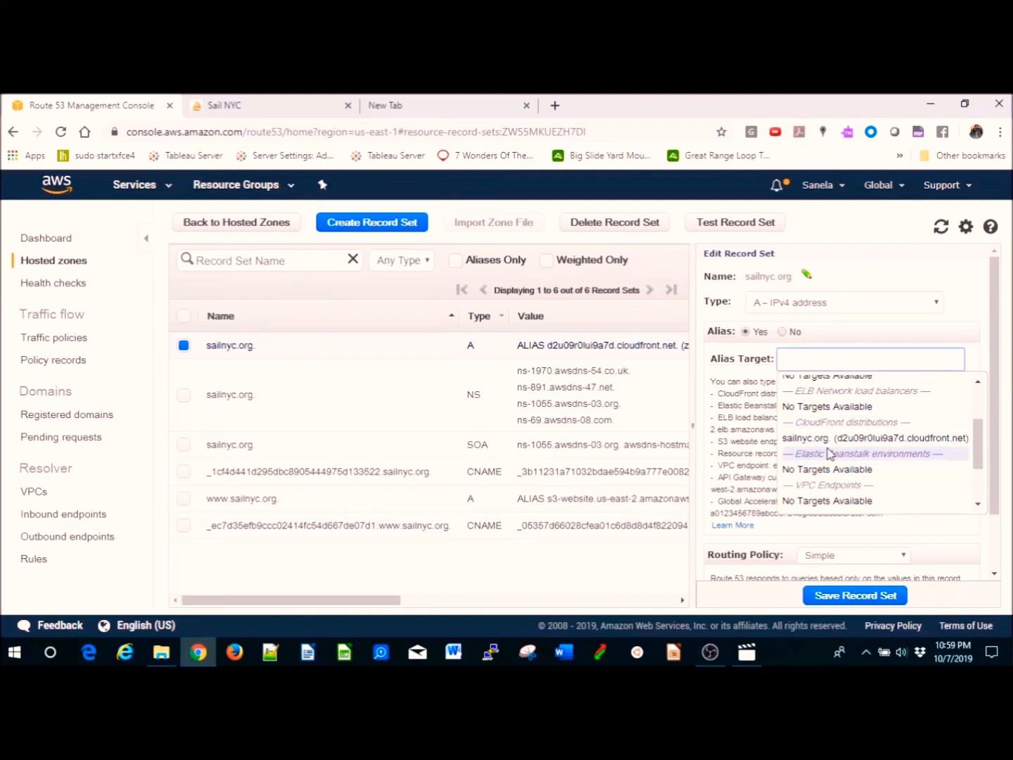
{"action": "left_click", "coordinate": [673, 550]}
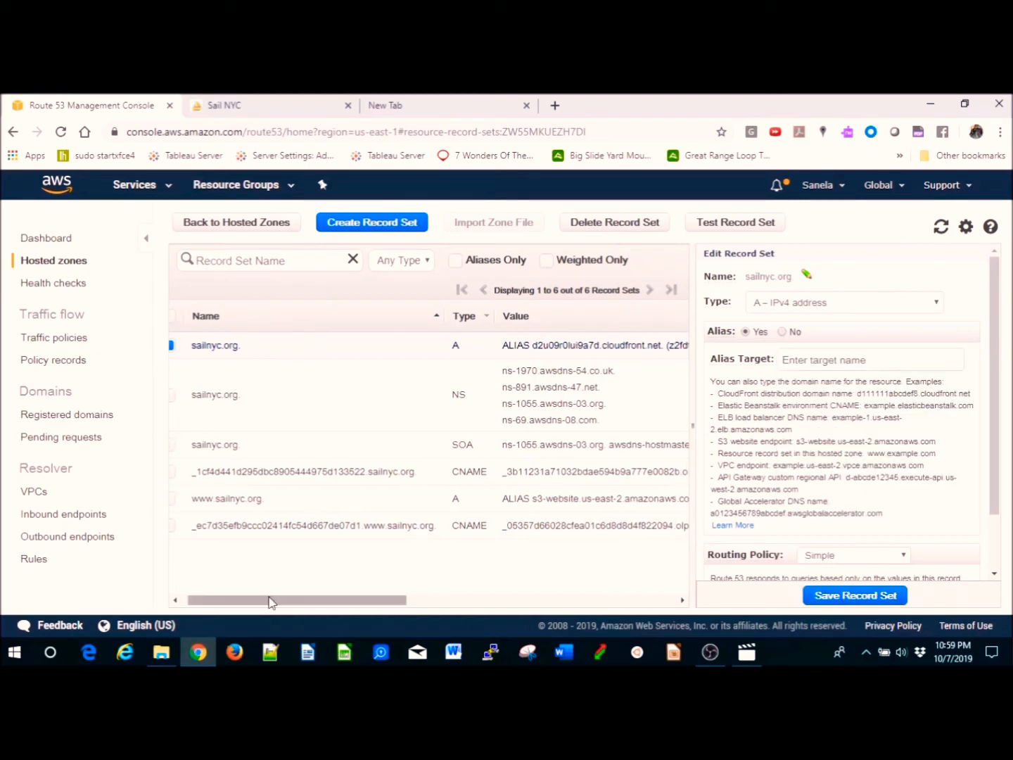
{"action": "left_click", "coordinate": [331, 526]}
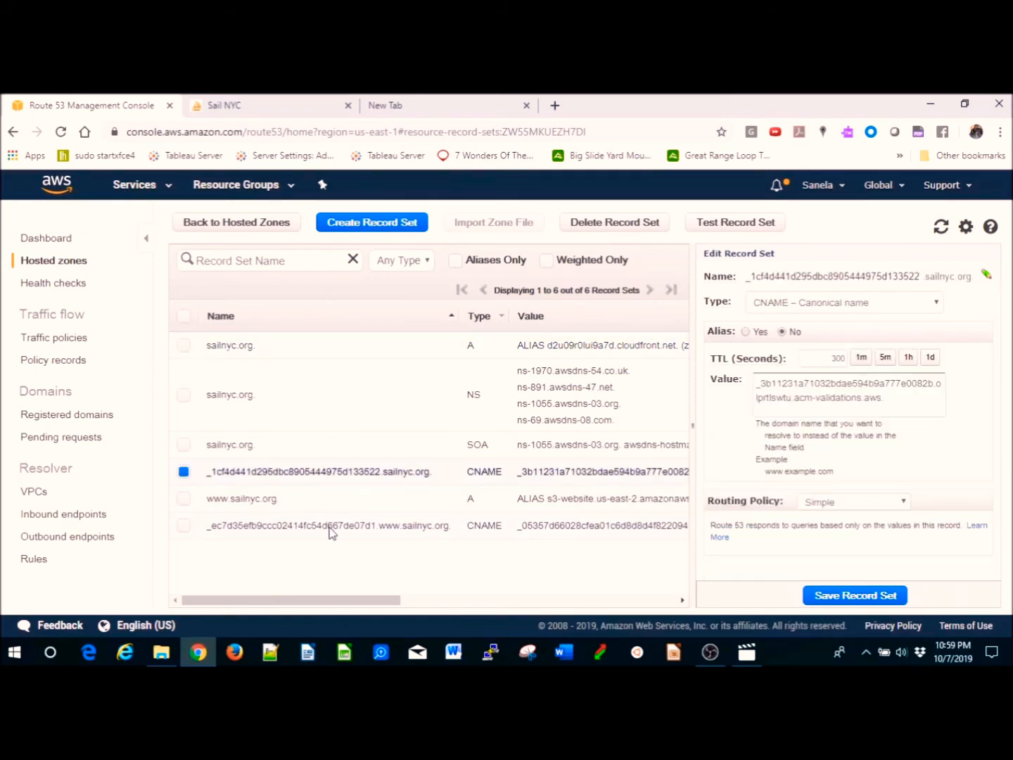
{"action": "left_click", "coordinate": [320, 477]}
Step: Open the existing CloudFront distribution's general settings and view its sailnyc.org SSL certificate in Certificate Manager
{"action": "left_click", "coordinate": [155, 201]}
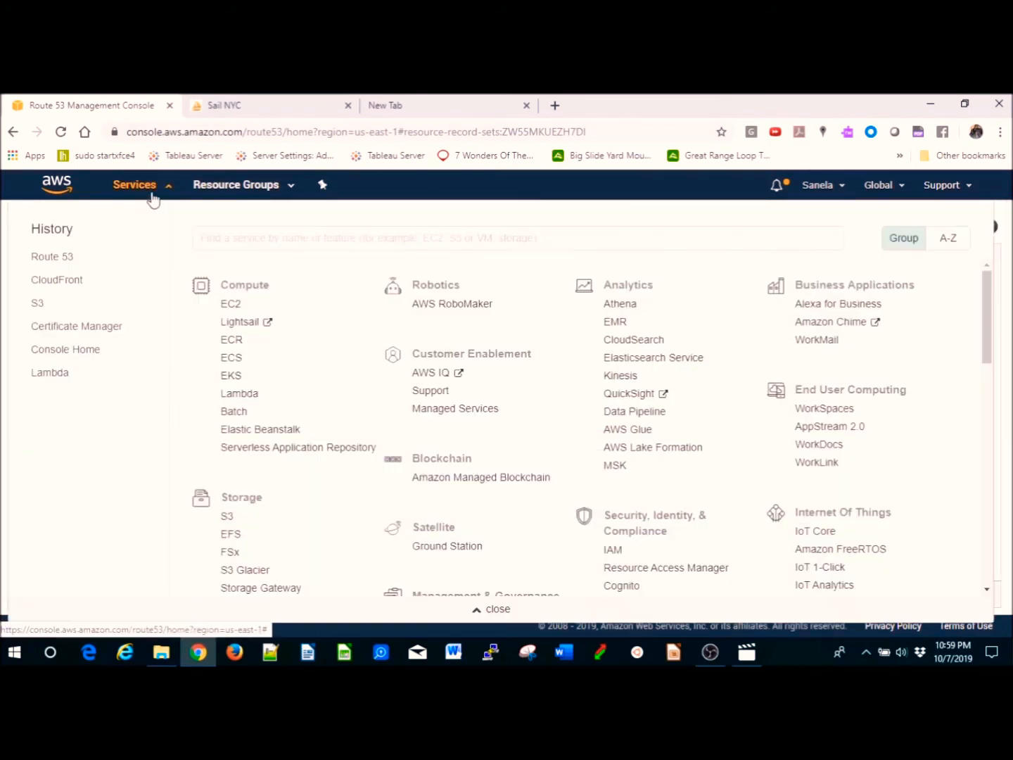
{"action": "left_click", "coordinate": [69, 281]}
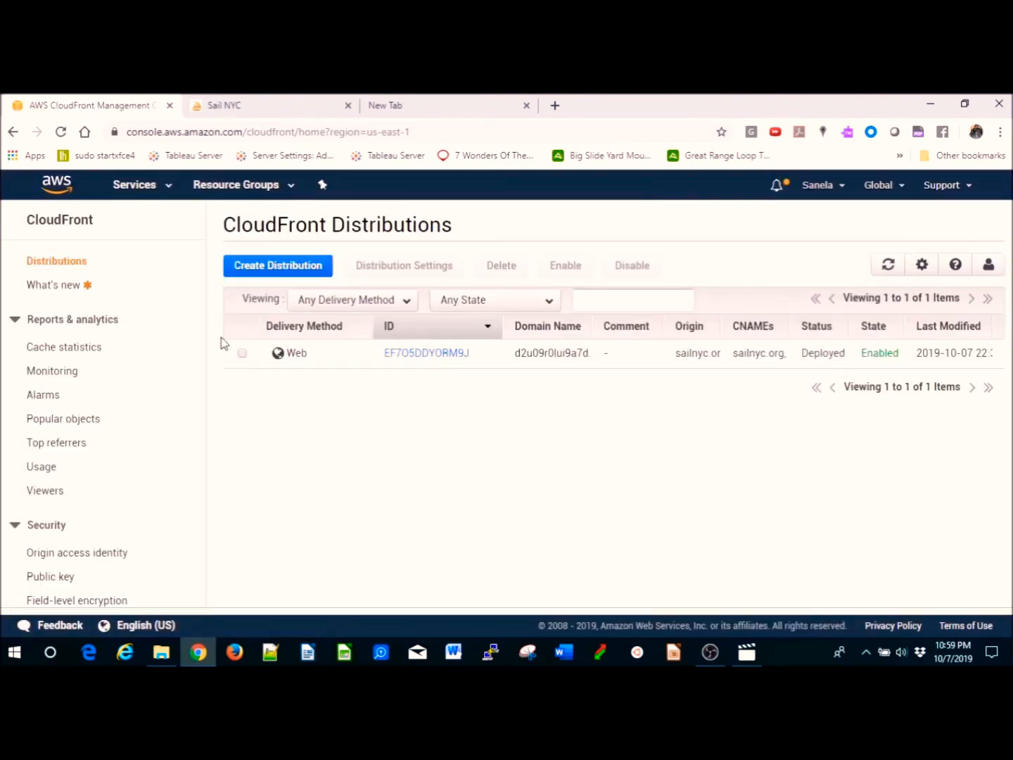
{"action": "left_click", "coordinate": [421, 356]}
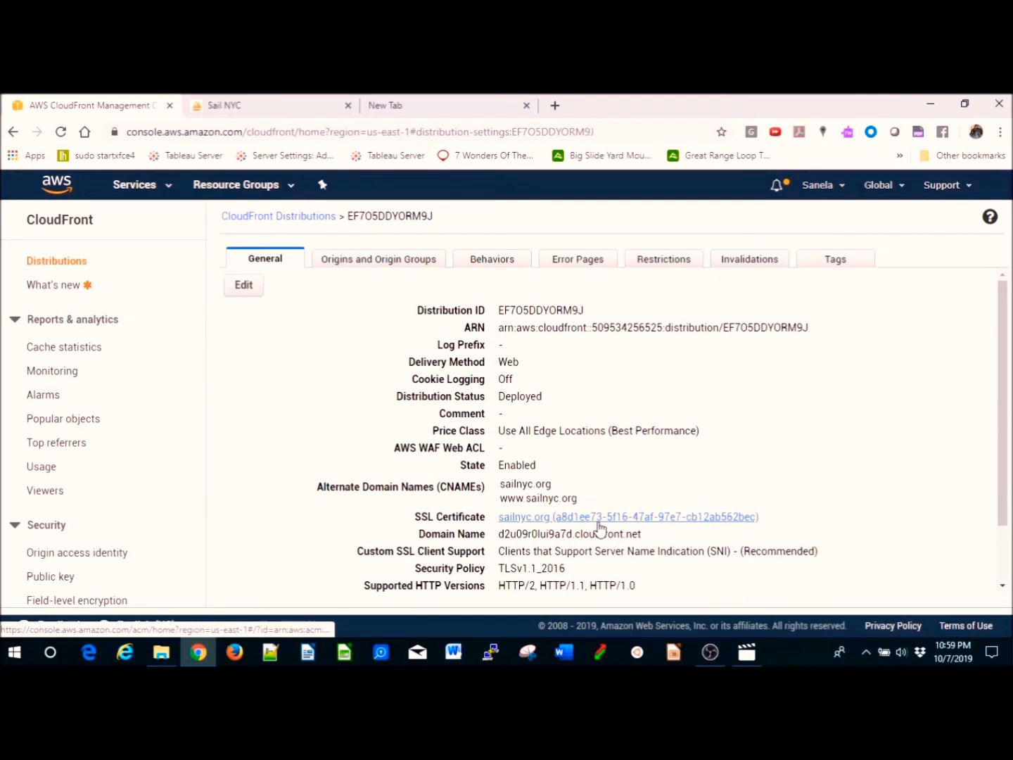
{"action": "left_click", "coordinate": [597, 521]}
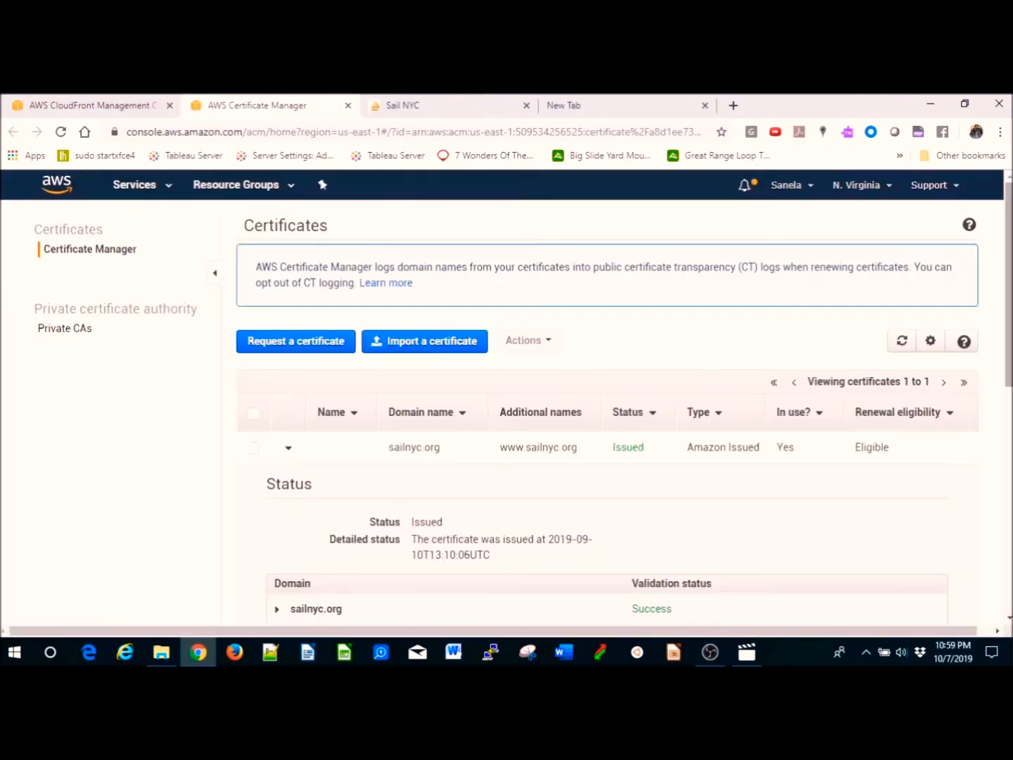
Step: Review the sailnyc.org certificate's details and export its DNS configuration to a file
{"action": "left_click_drag", "start_coordinate": [1008, 254], "coordinate": [1009, 409]}
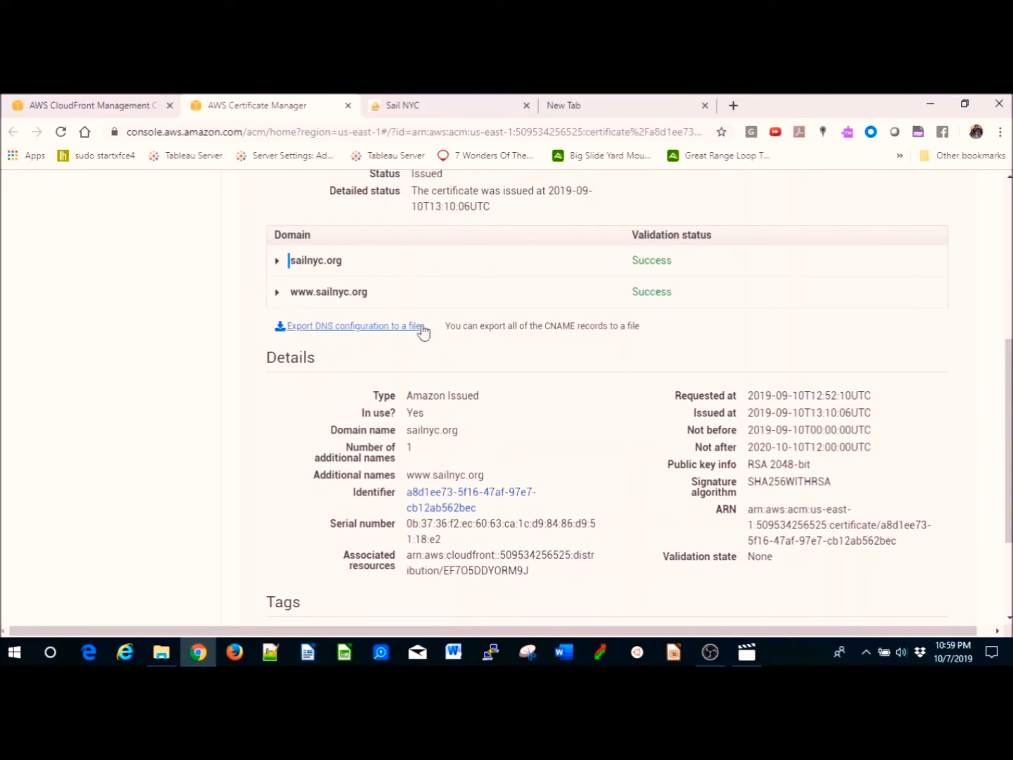
{"action": "scroll", "coordinate": [1007, 402], "scroll_direction": "down", "scroll_amount": 1}
{"action": "scroll", "coordinate": [413, 448], "scroll_direction": "up", "scroll_amount": 3}
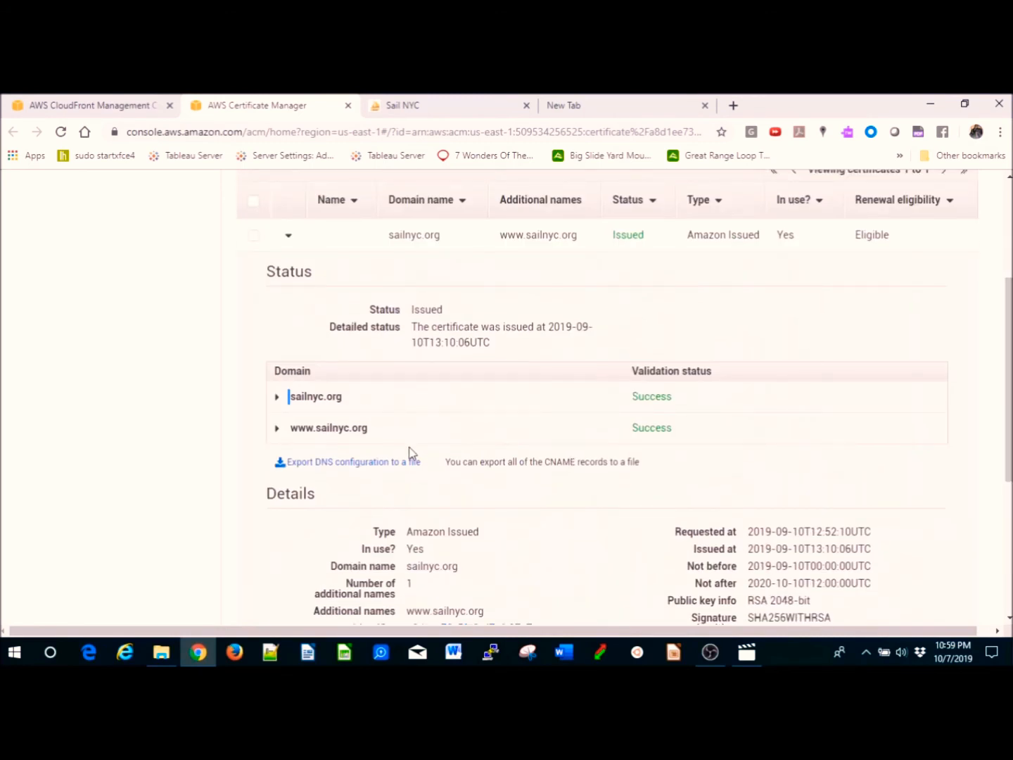
{"action": "left_click", "coordinate": [383, 468]}
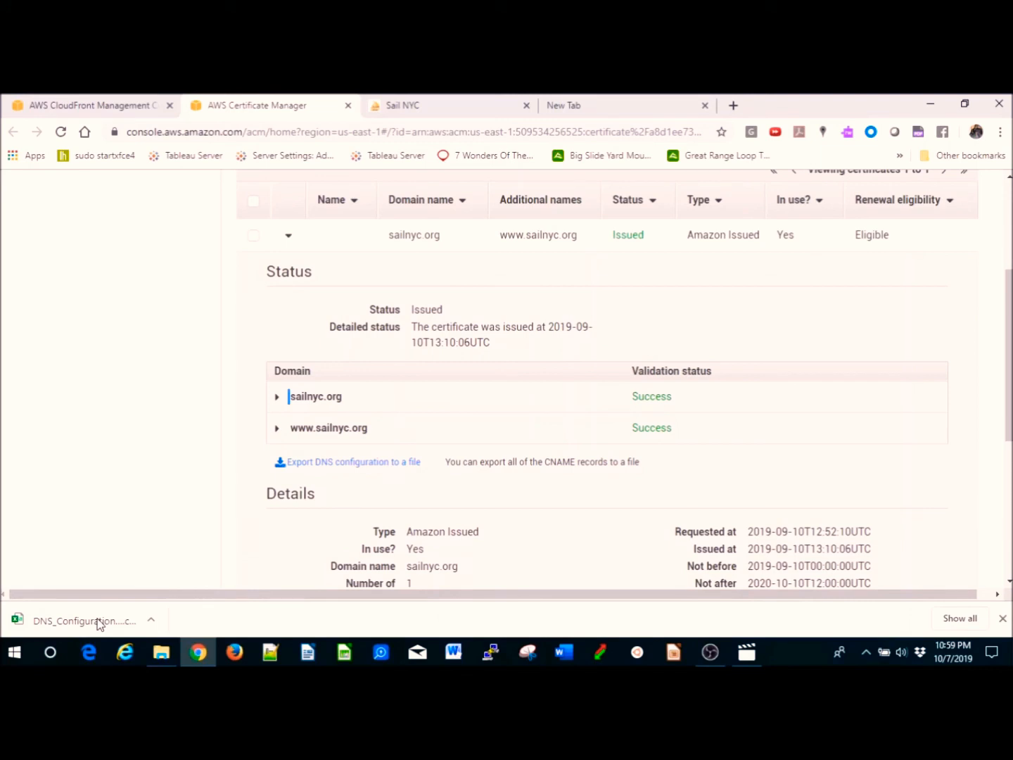
Step: Open the exported DNS_Configuration file in Excel and widen the Domain Name and Record Name columns
{"action": "left_click", "coordinate": [99, 622]}
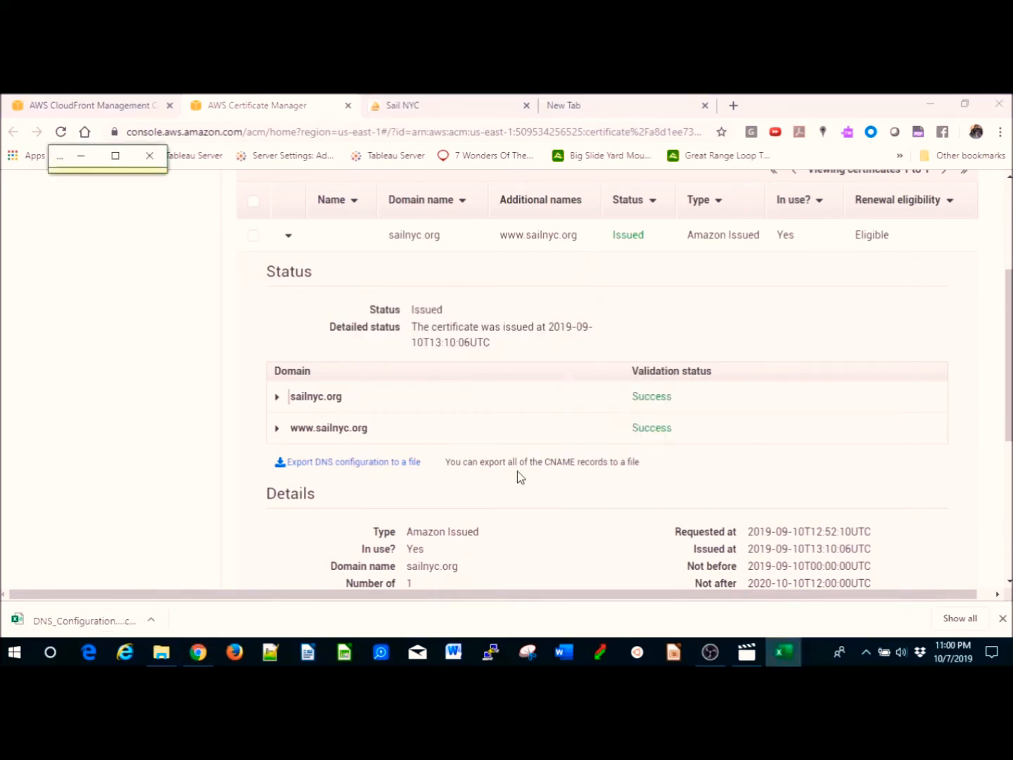
{"action": "left_click", "coordinate": [788, 657]}
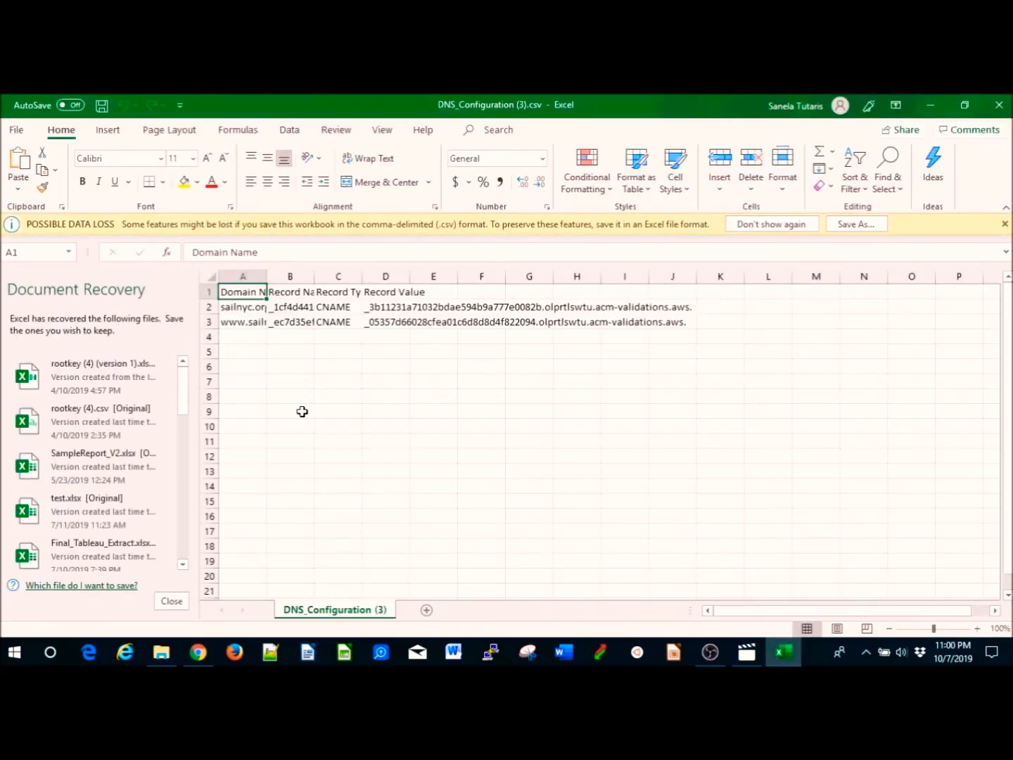
{"action": "left_click_drag", "start_coordinate": [266, 275], "coordinate": [529, 276]}
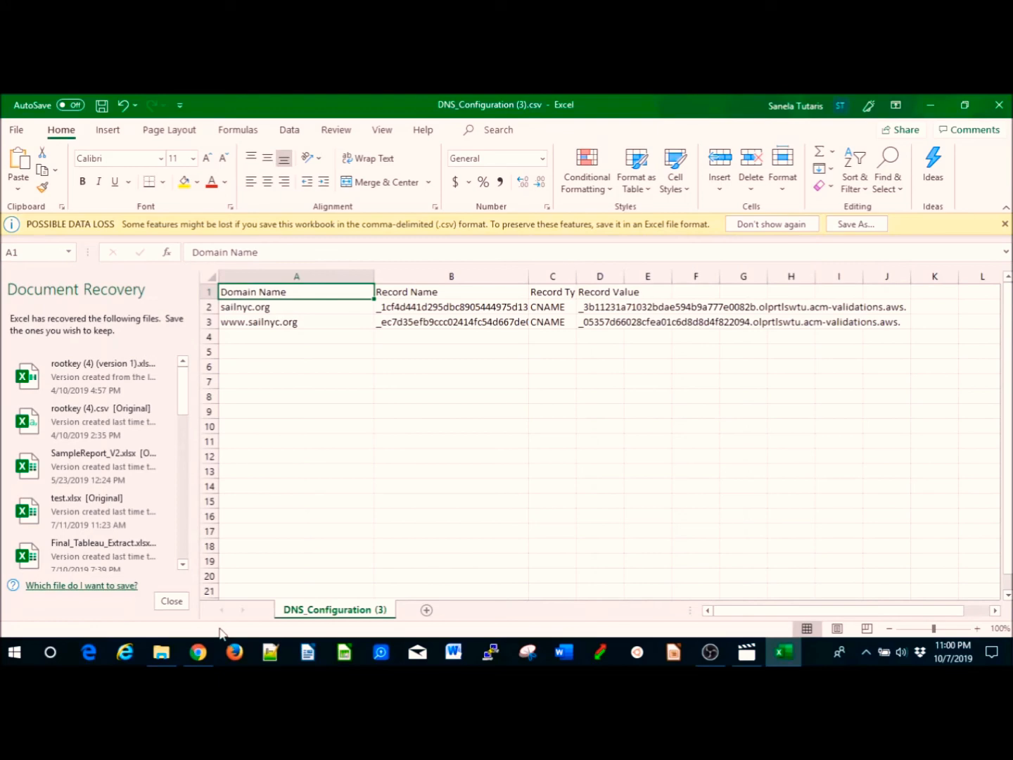
Step: Switch back to Chrome, open the sailnyc.org hosted zone in Route 53 and view the sailnyc.org validation CNAME record's details
{"action": "left_click", "coordinate": [199, 654]}
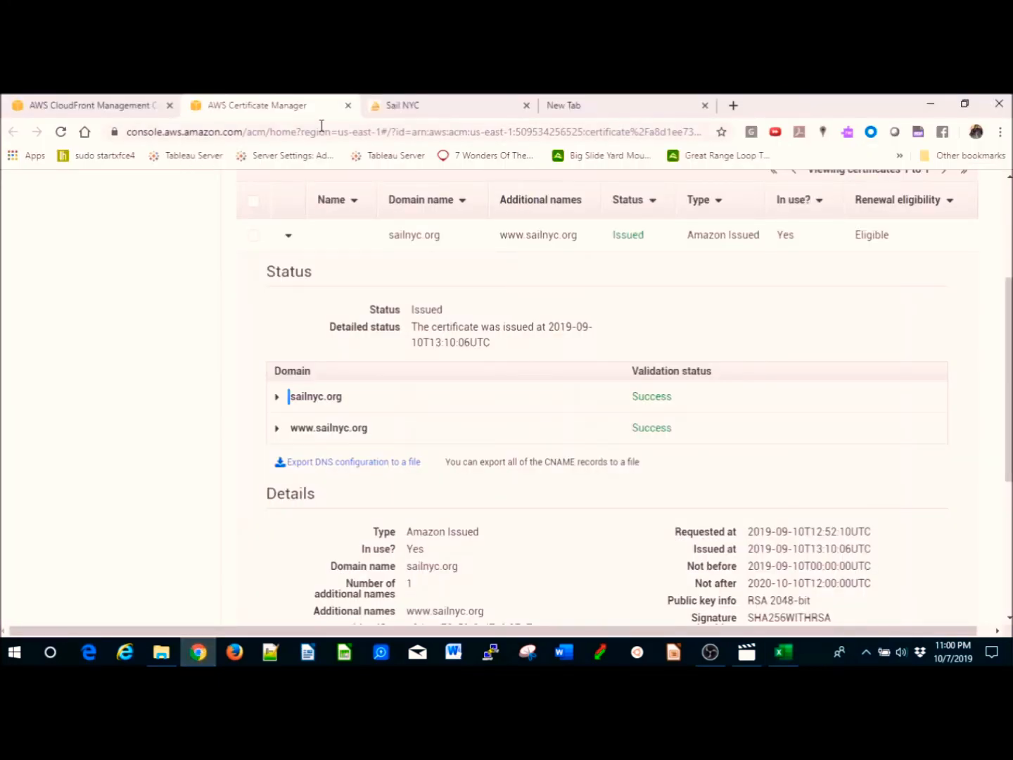
{"action": "left_click", "coordinate": [114, 107]}
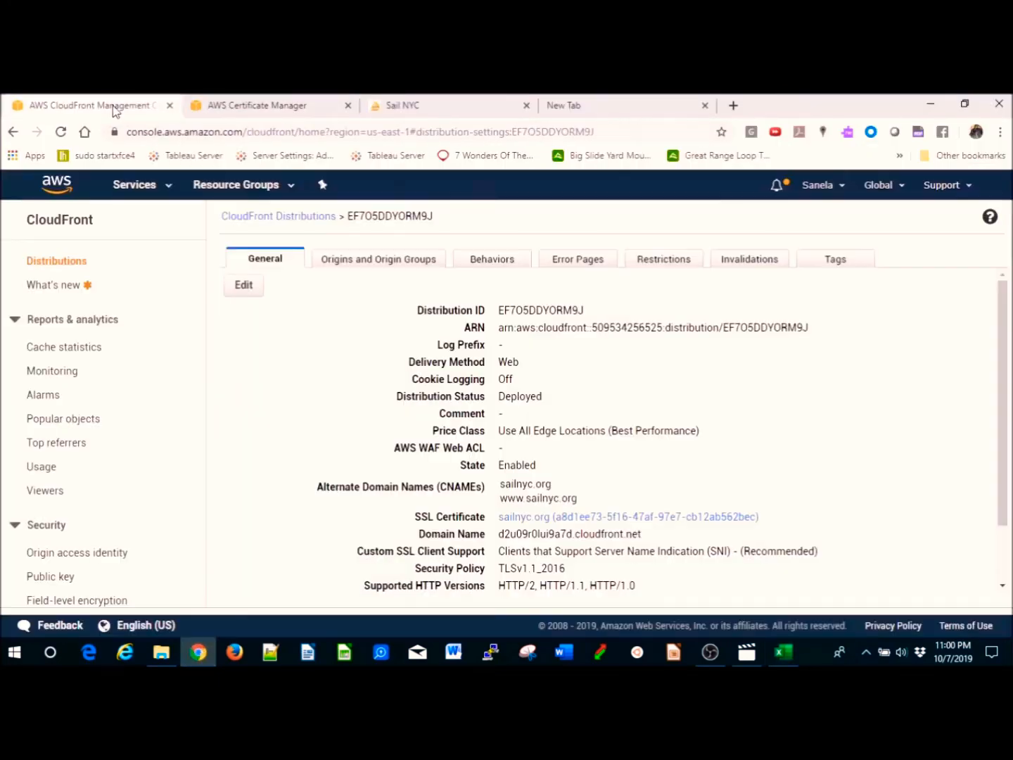
{"action": "left_click", "coordinate": [153, 187]}
{"action": "left_click", "coordinate": [56, 287]}
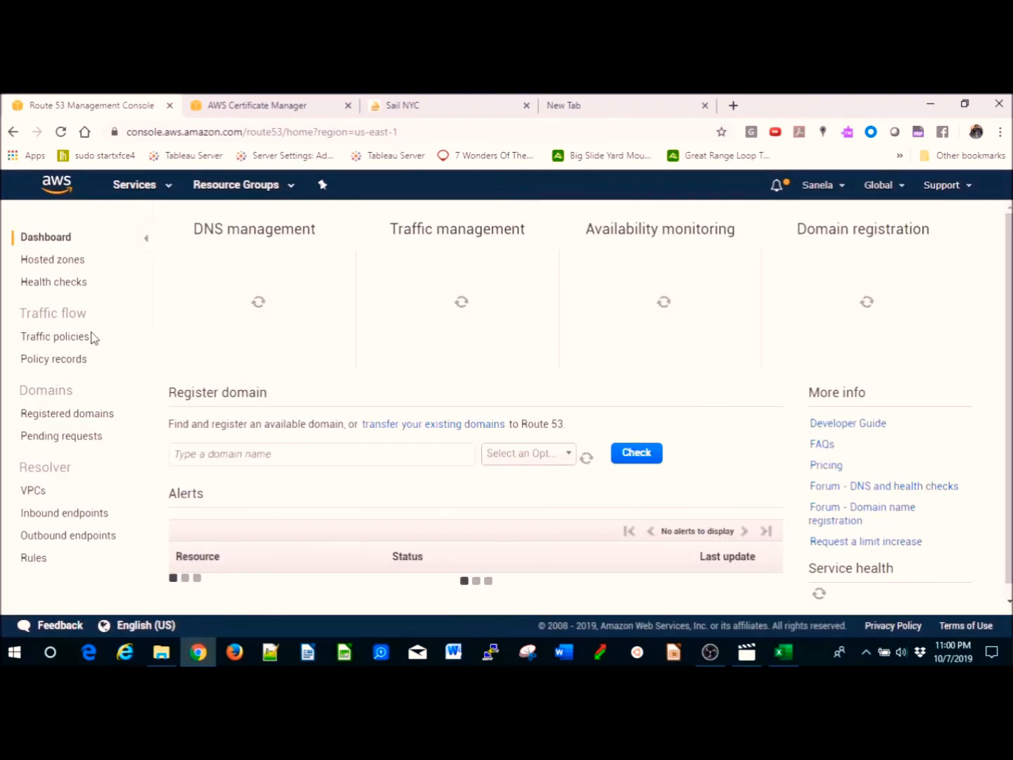
{"action": "left_click", "coordinate": [41, 262]}
{"action": "left_click", "coordinate": [225, 319]}
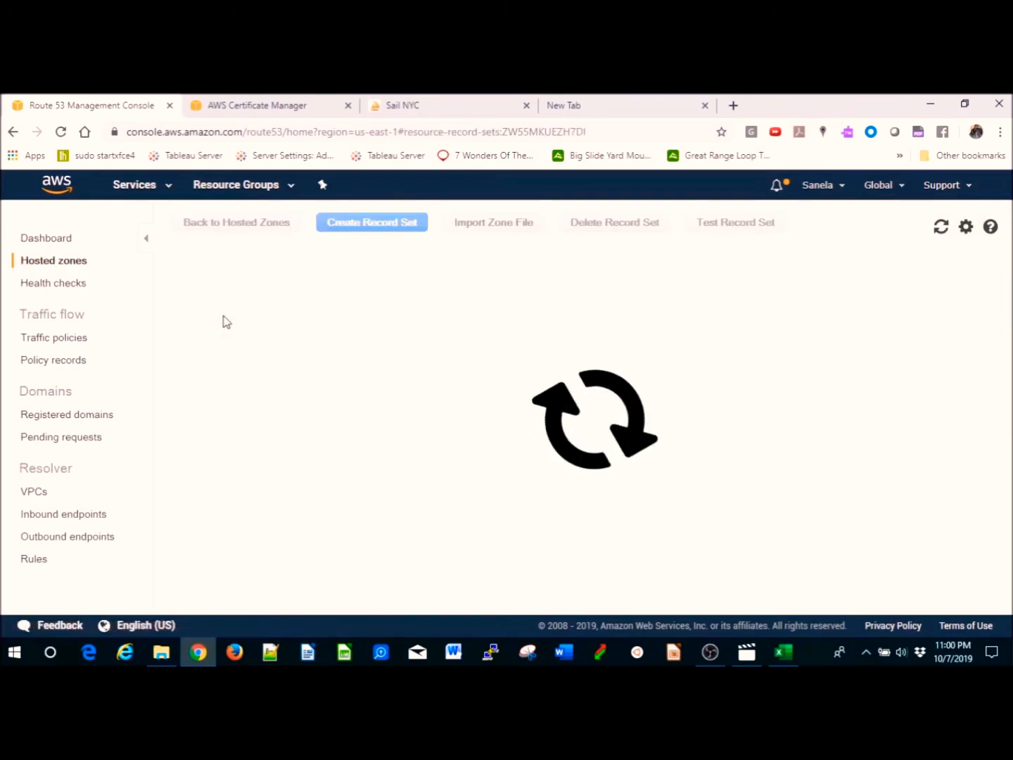
{"action": "left_click_drag", "start_coordinate": [467, 598], "coordinate": [353, 598]}
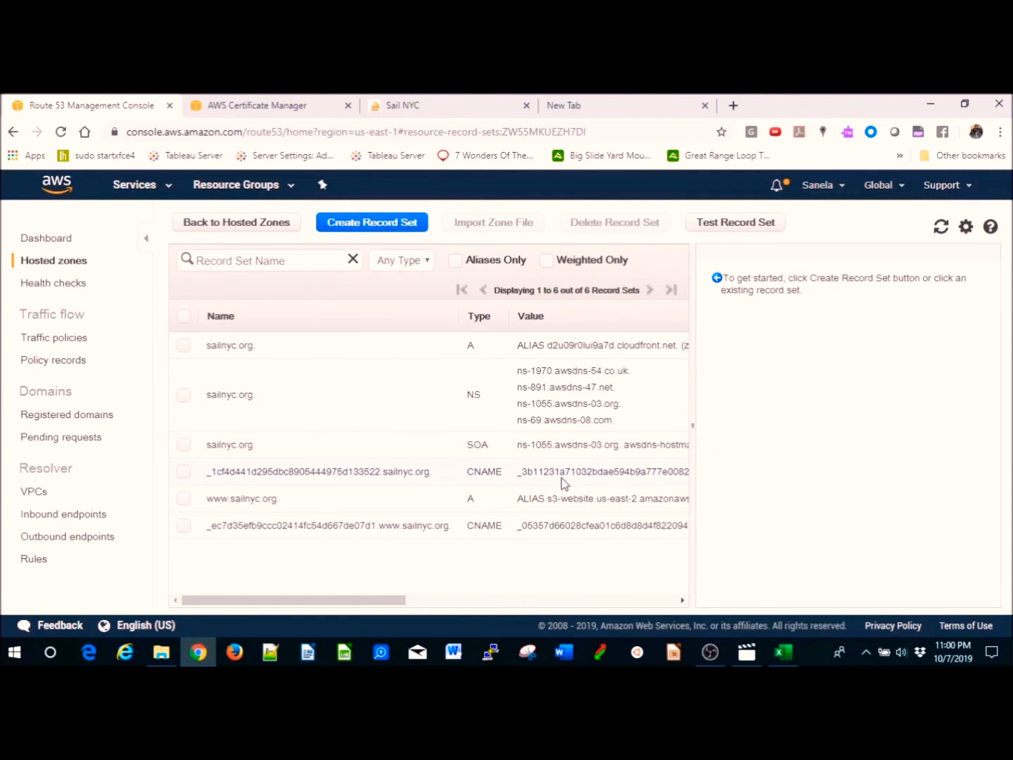
{"action": "left_click", "coordinate": [381, 482]}
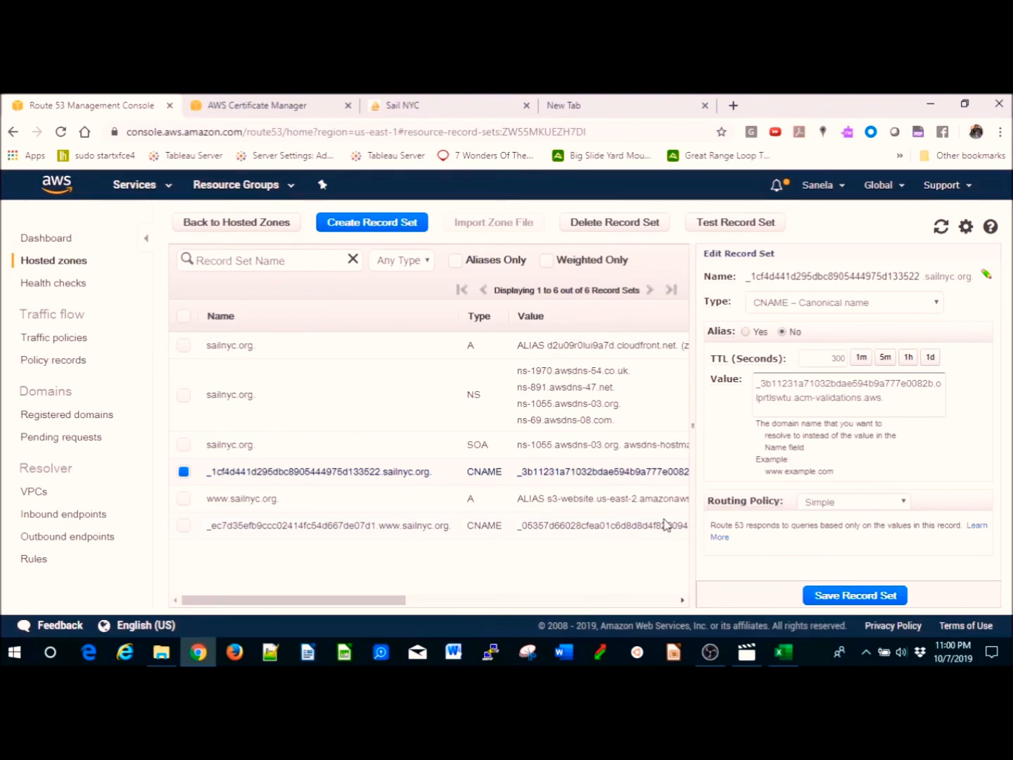
Step: Compare the sailnyc.org record name in the Excel DNS file with the name of the CNAME record open in Route 53
{"action": "left_click", "coordinate": [783, 652]}
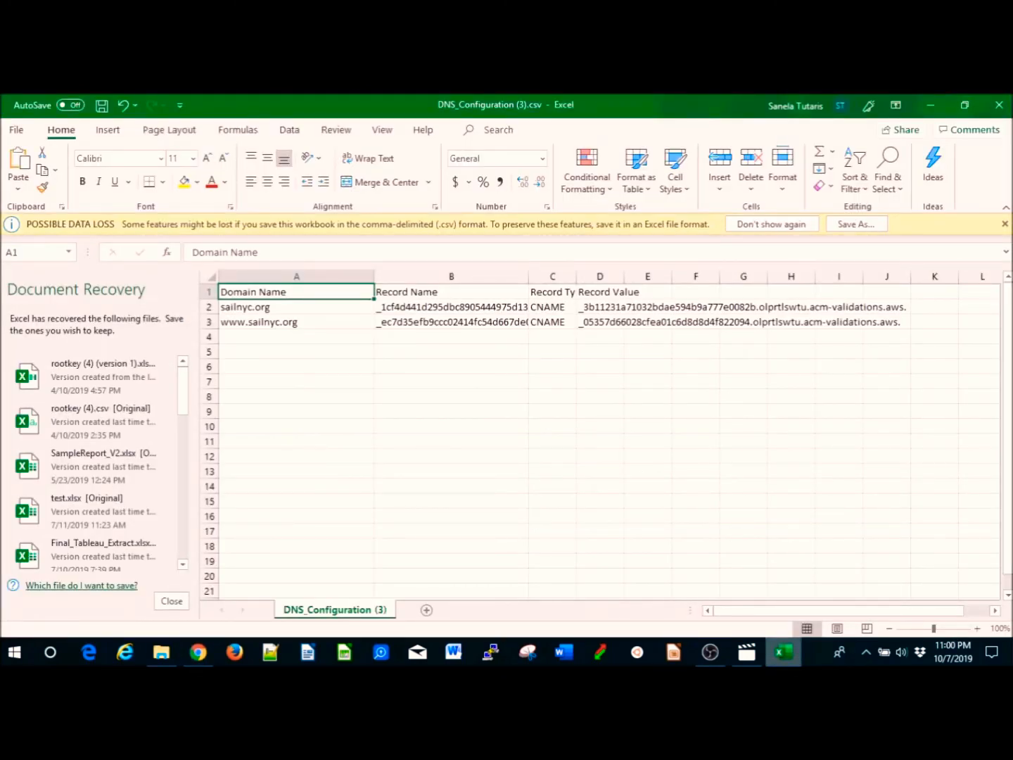
{"action": "left_click", "coordinate": [472, 309]}
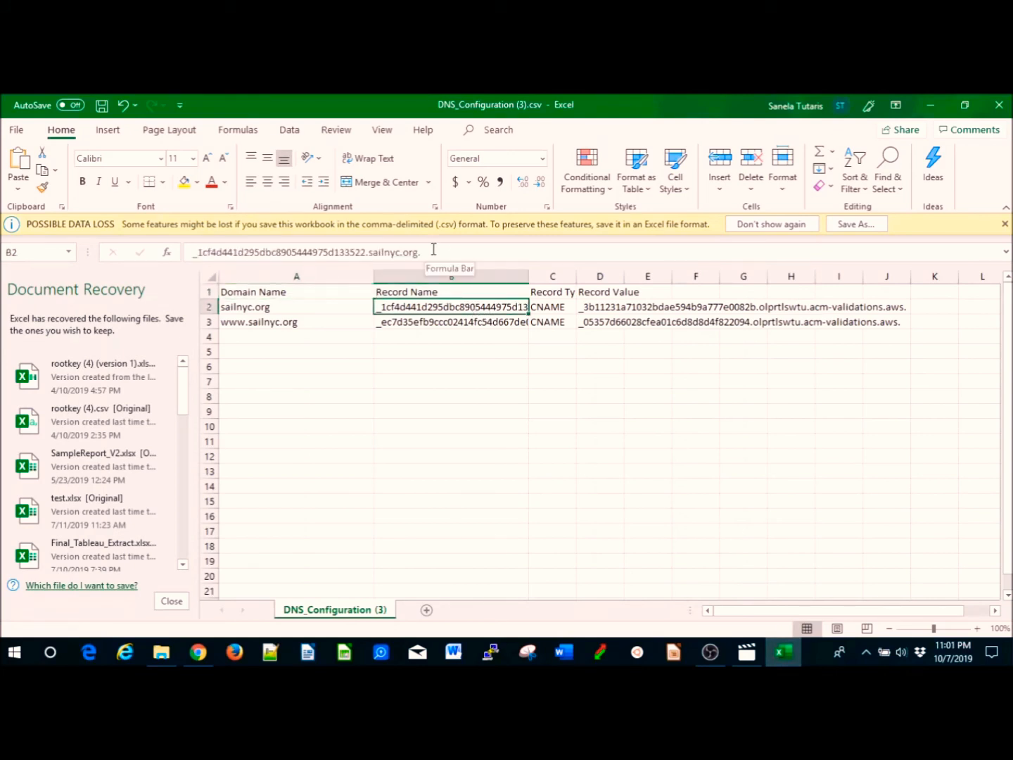
{"action": "mouse_move", "coordinate": [199, 654]}
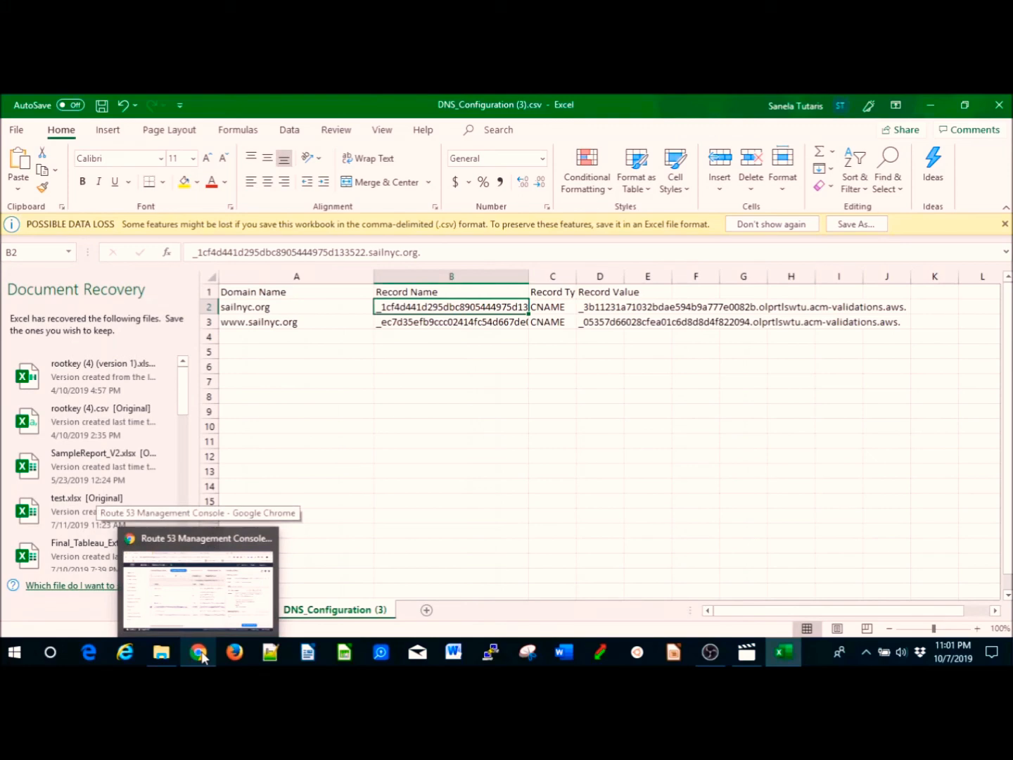
{"action": "left_click", "coordinate": [200, 655]}
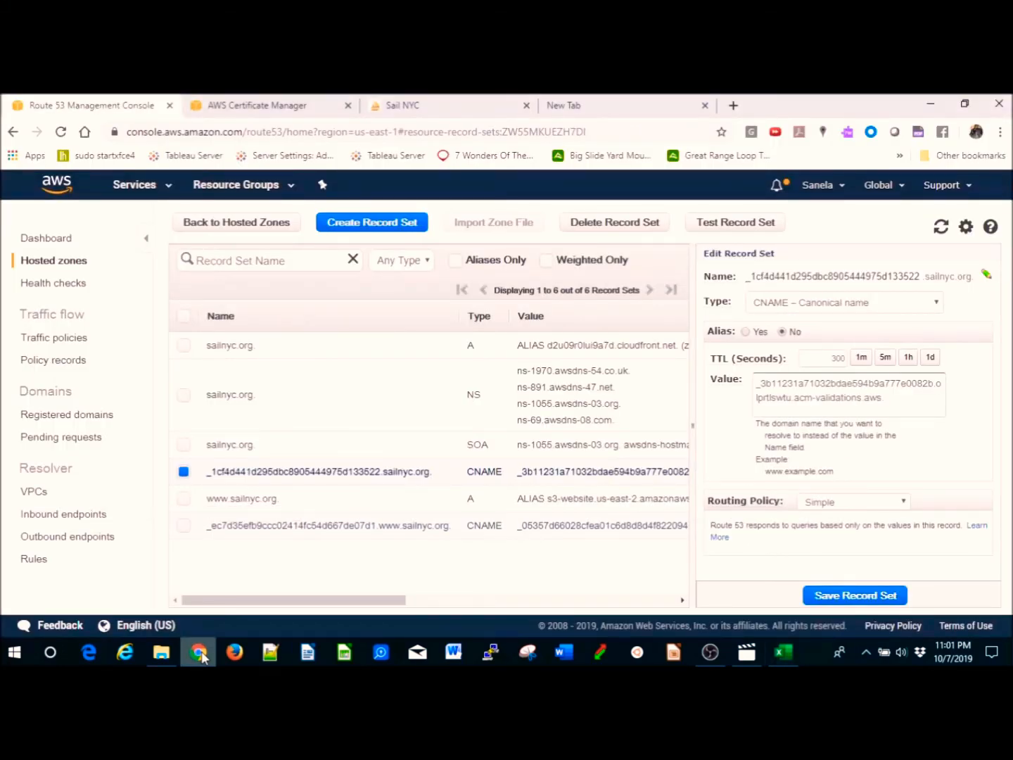
{"action": "triple_click", "coordinate": [891, 276]}
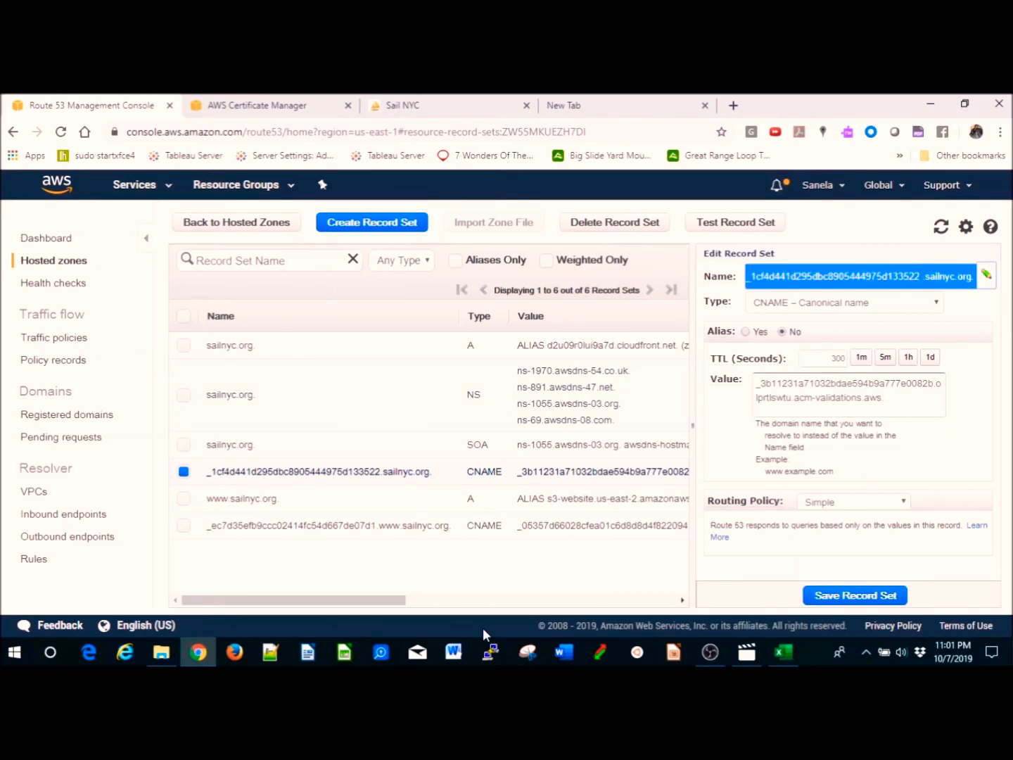
Step: Widen the Record Name column in the Excel DNS file, check both record values, and return to Route 53 in Chrome
{"action": "left_click", "coordinate": [783, 652]}
{"action": "left_click_drag", "start_coordinate": [527, 280], "coordinate": [638, 278]}
{"action": "left_click", "coordinate": [536, 291]}
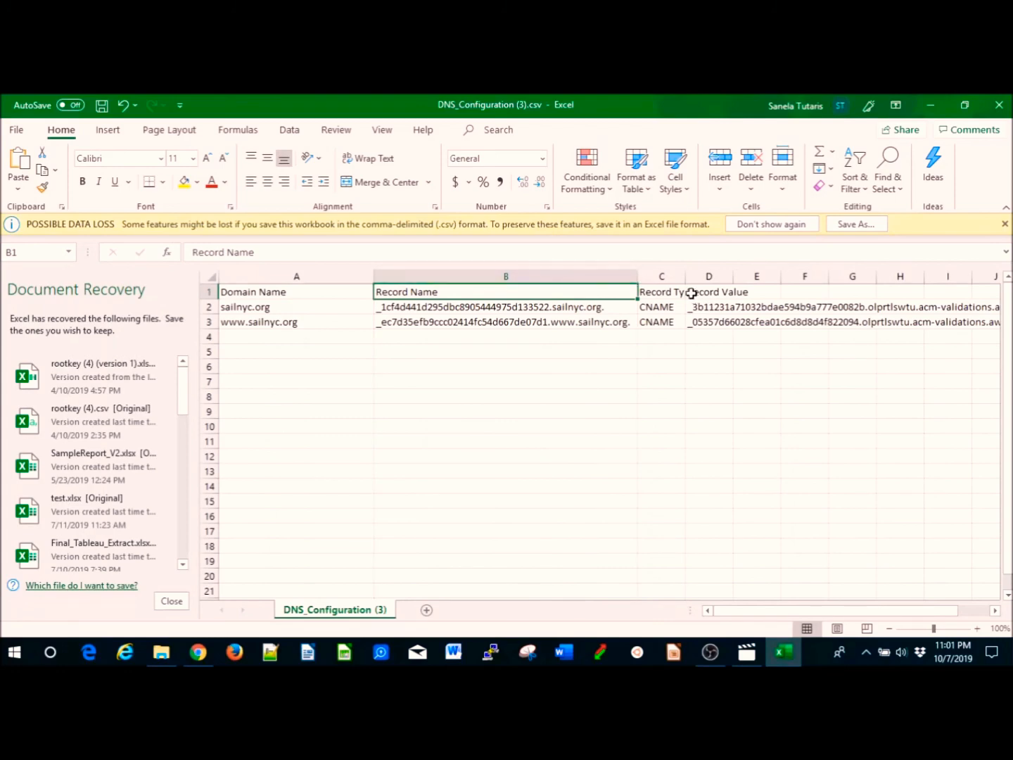
{"action": "left_click", "coordinate": [739, 311]}
{"action": "left_click", "coordinate": [694, 320]}
{"action": "left_click", "coordinate": [198, 653]}
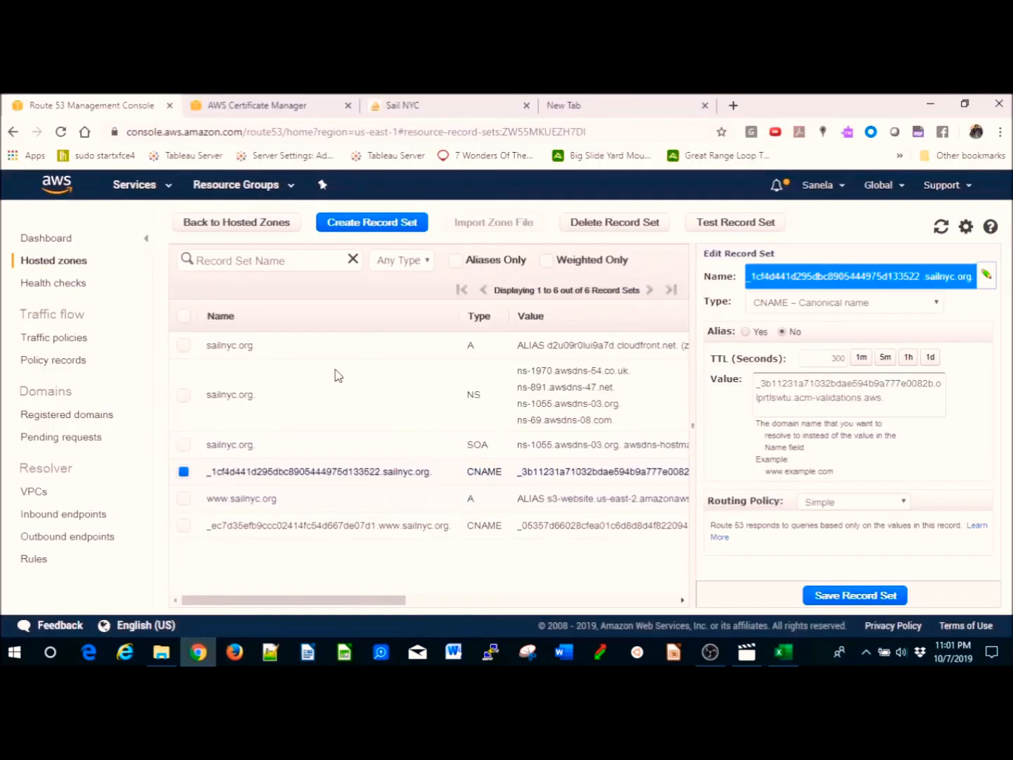
Step: Find Certificate Manager by searching services for "certificate" and open a public certificate request at the domain names stage
{"action": "left_click", "coordinate": [120, 185]}
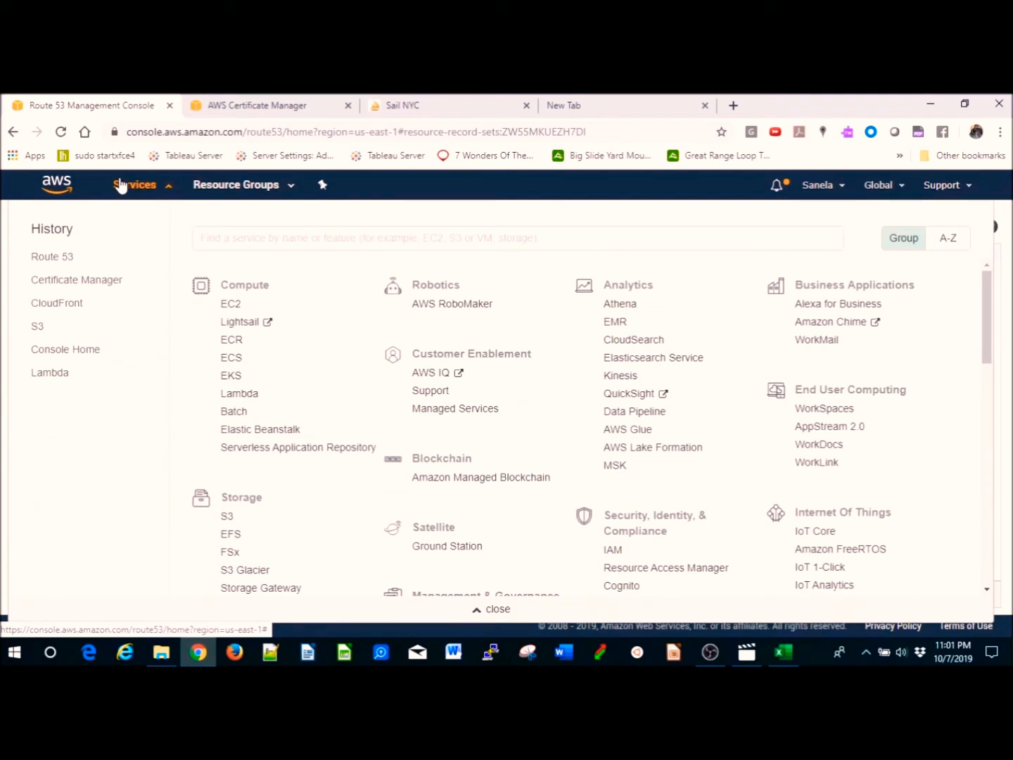
{"action": "type", "text": "certificate"}
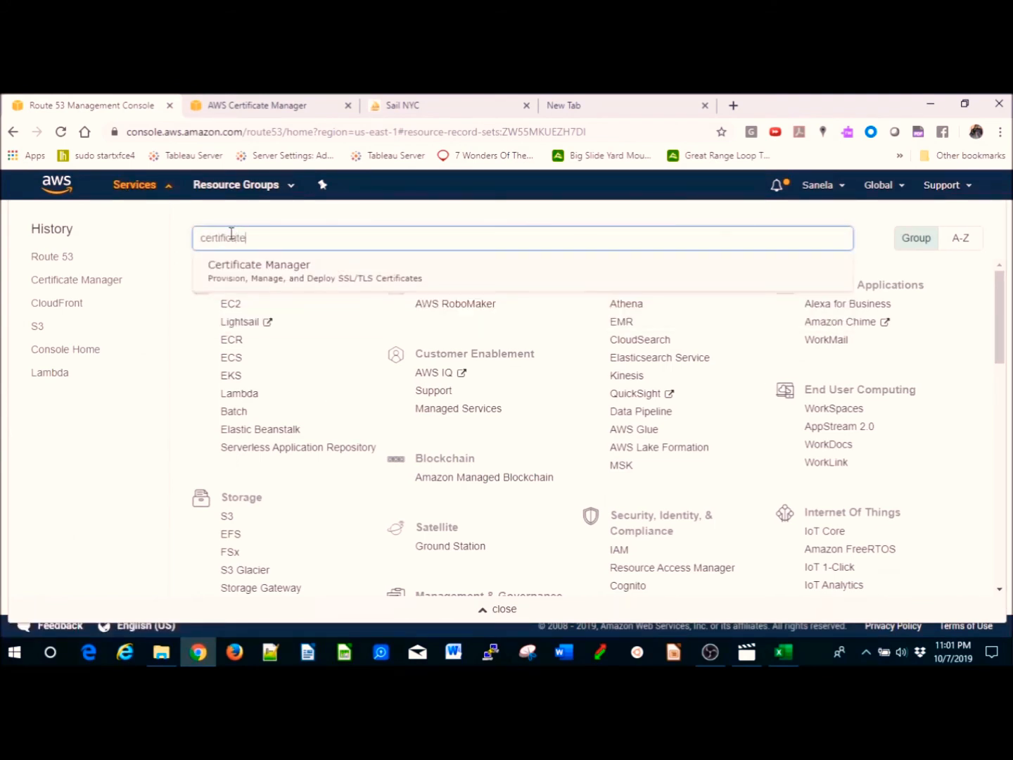
{"action": "key", "text": "Return"}
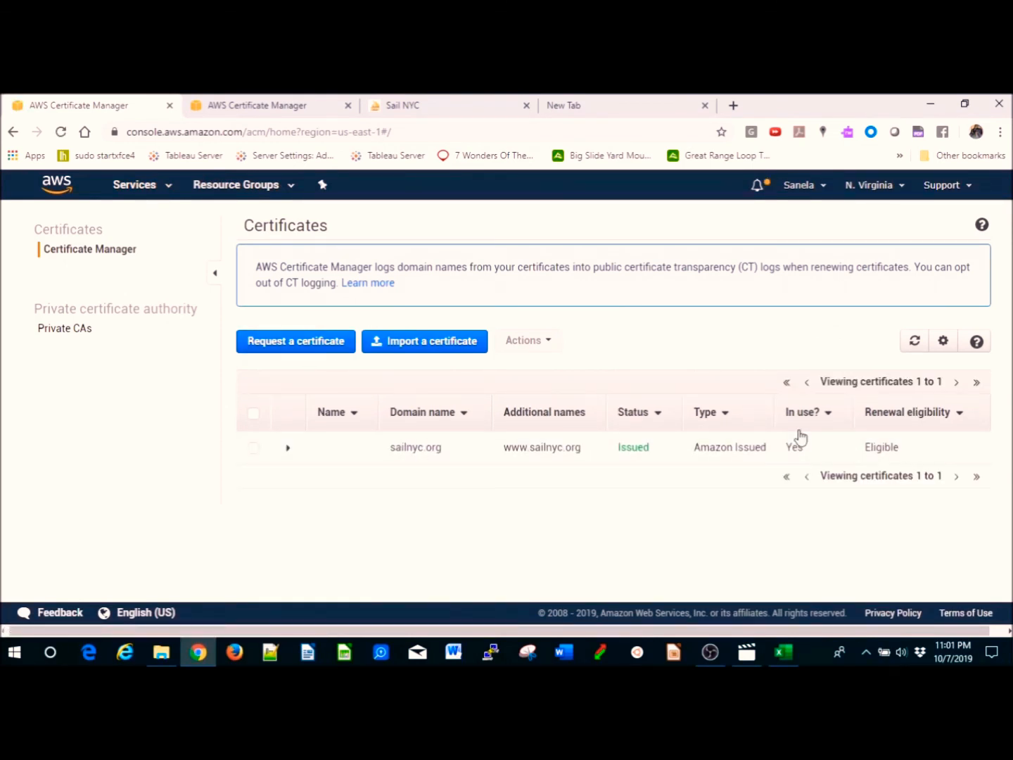
{"action": "left_click", "coordinate": [286, 448]}
{"action": "left_click", "coordinate": [324, 344]}
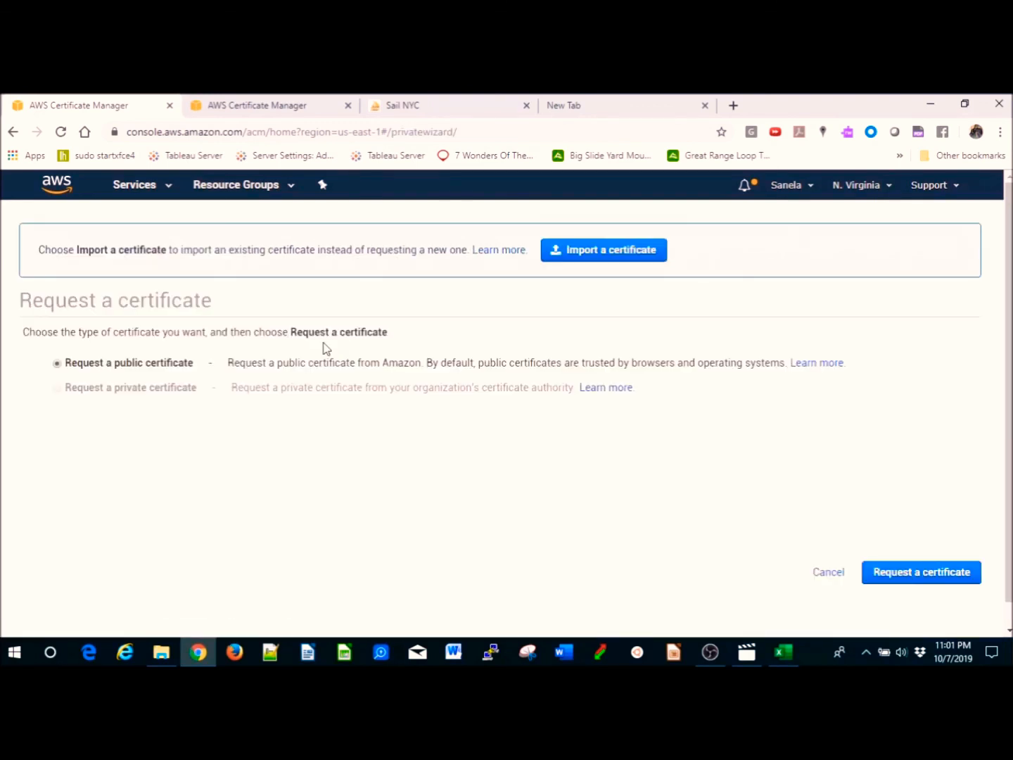
{"action": "left_click", "coordinate": [911, 568]}
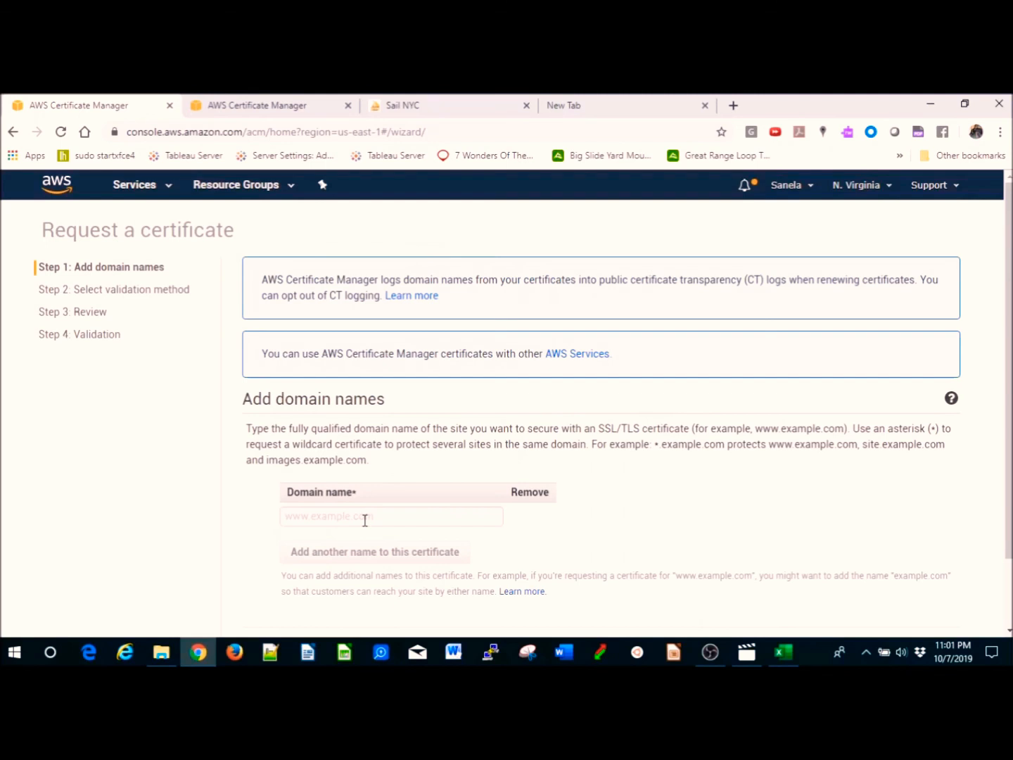
Step: Go to CloudFront and start creating a new distribution with the Web delivery method
{"action": "left_click", "coordinate": [162, 191]}
{"action": "left_click", "coordinate": [67, 307]}
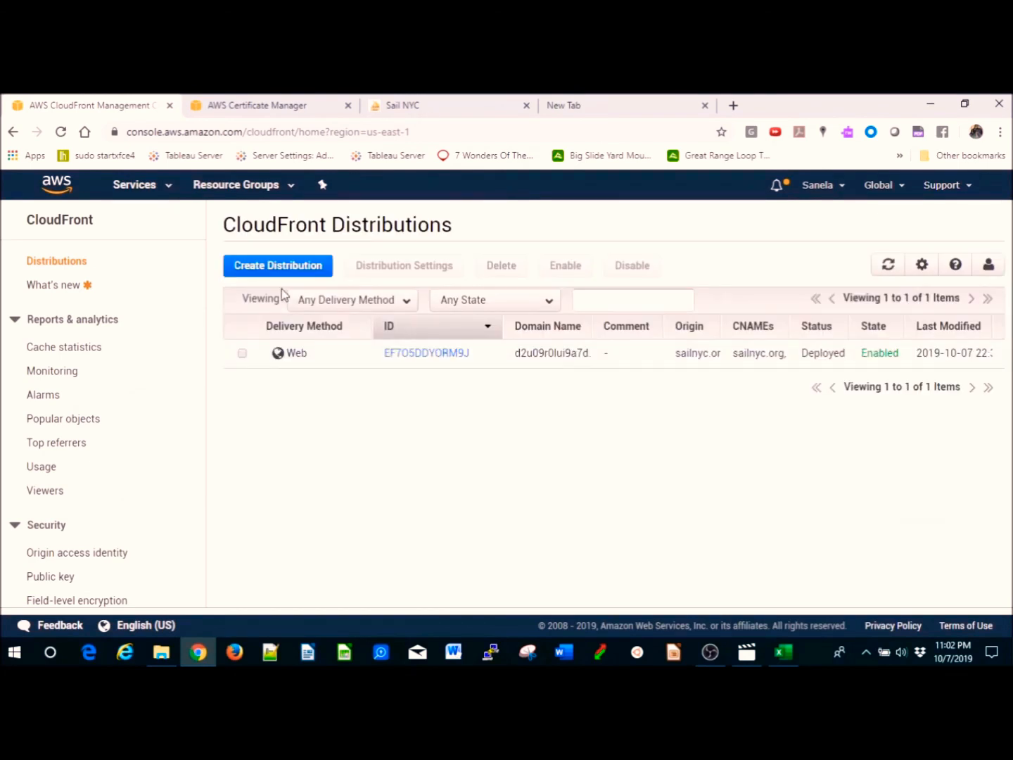
{"action": "left_click", "coordinate": [285, 268]}
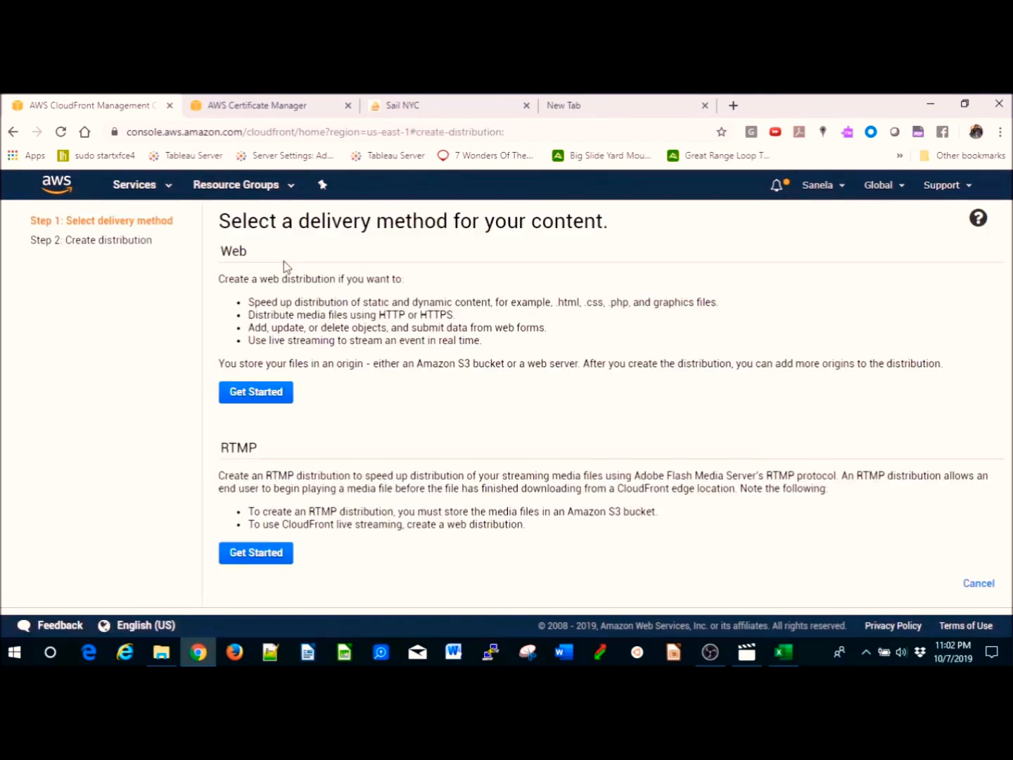
{"action": "left_click", "coordinate": [246, 395]}
Step: Examine the new distribution's default and custom SSL certificate options, leave the default CloudFront certificate selected, and open the ACM certificate request page
{"action": "scroll", "coordinate": [528, 428], "scroll_direction": "down", "scroll_amount": 7}
{"action": "scroll", "coordinate": [528, 427], "scroll_direction": "up", "scroll_amount": 1}
{"action": "left_click_drag", "start_coordinate": [1008, 358], "coordinate": [1008, 465]}
{"action": "left_click", "coordinate": [469, 412]}
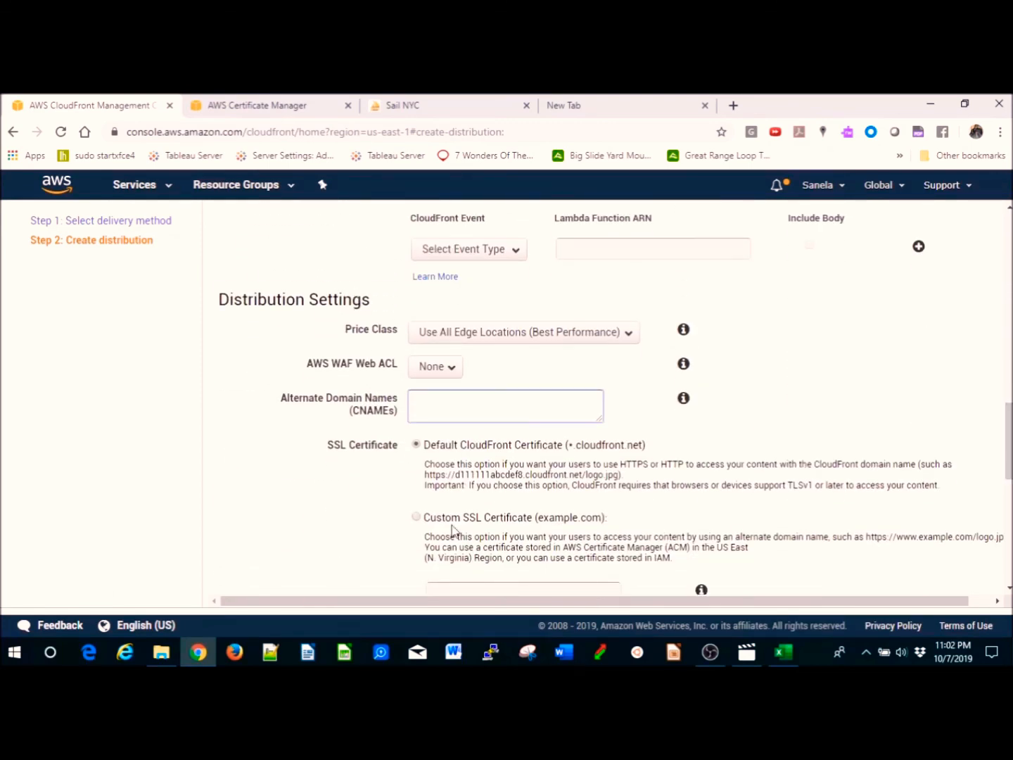
{"action": "left_click", "coordinate": [415, 517]}
{"action": "left_click_drag", "start_coordinate": [1010, 404], "coordinate": [1009, 423]}
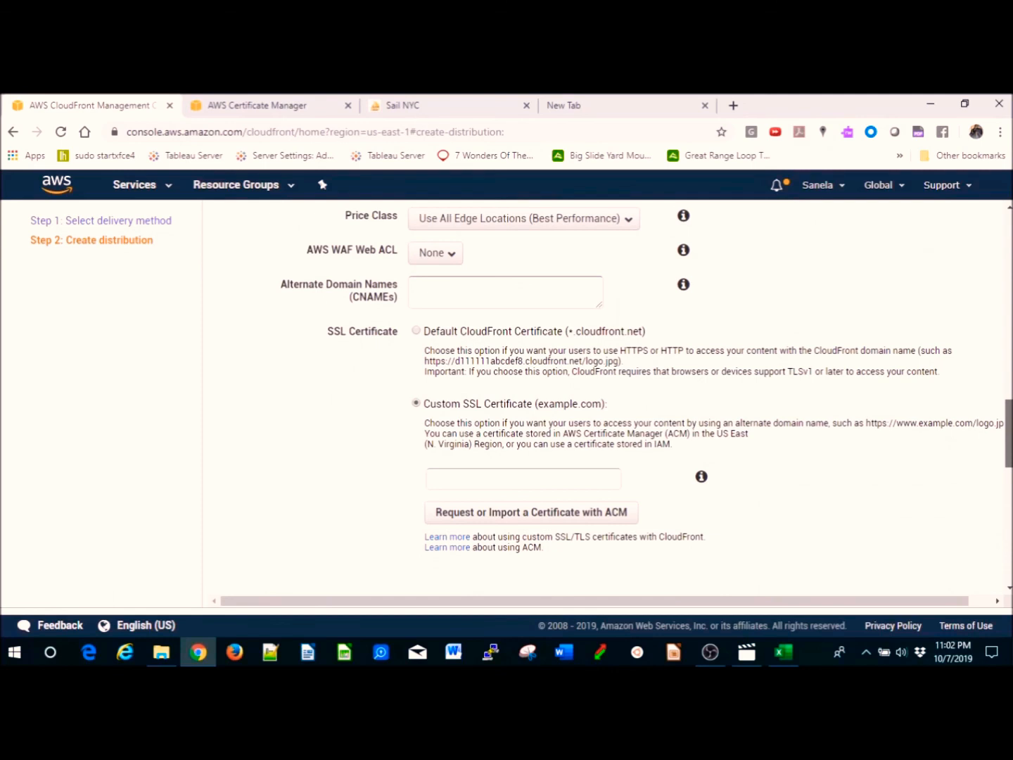
{"action": "left_click", "coordinate": [417, 332]}
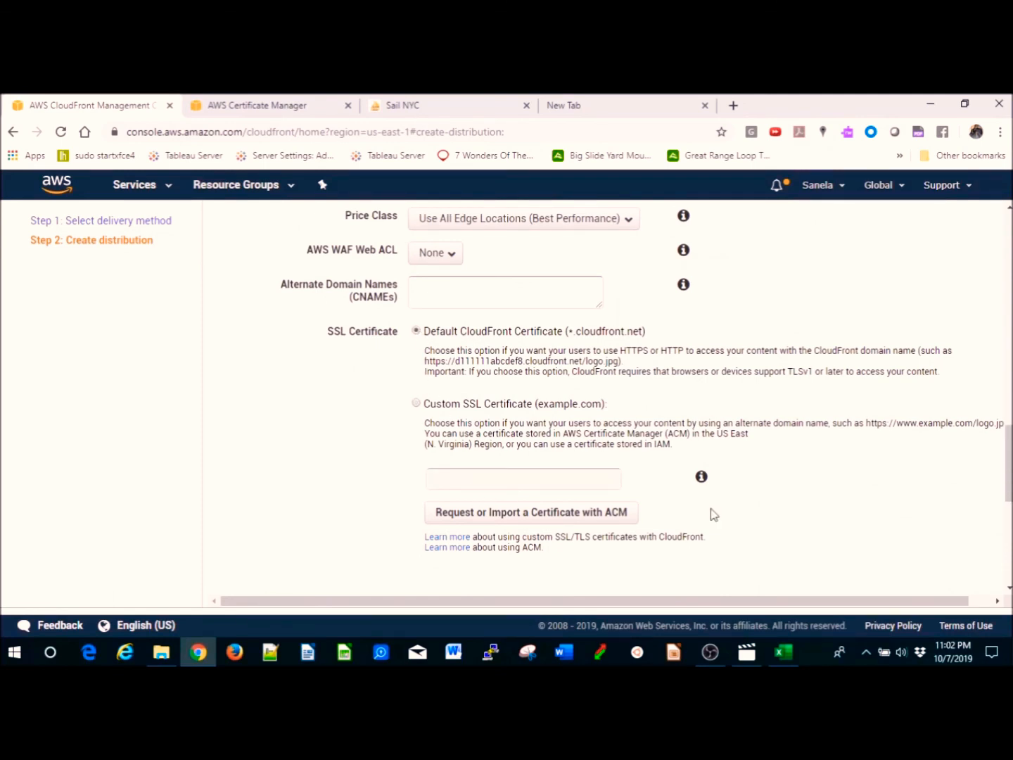
{"action": "left_click_drag", "start_coordinate": [1010, 464], "coordinate": [1009, 491]}
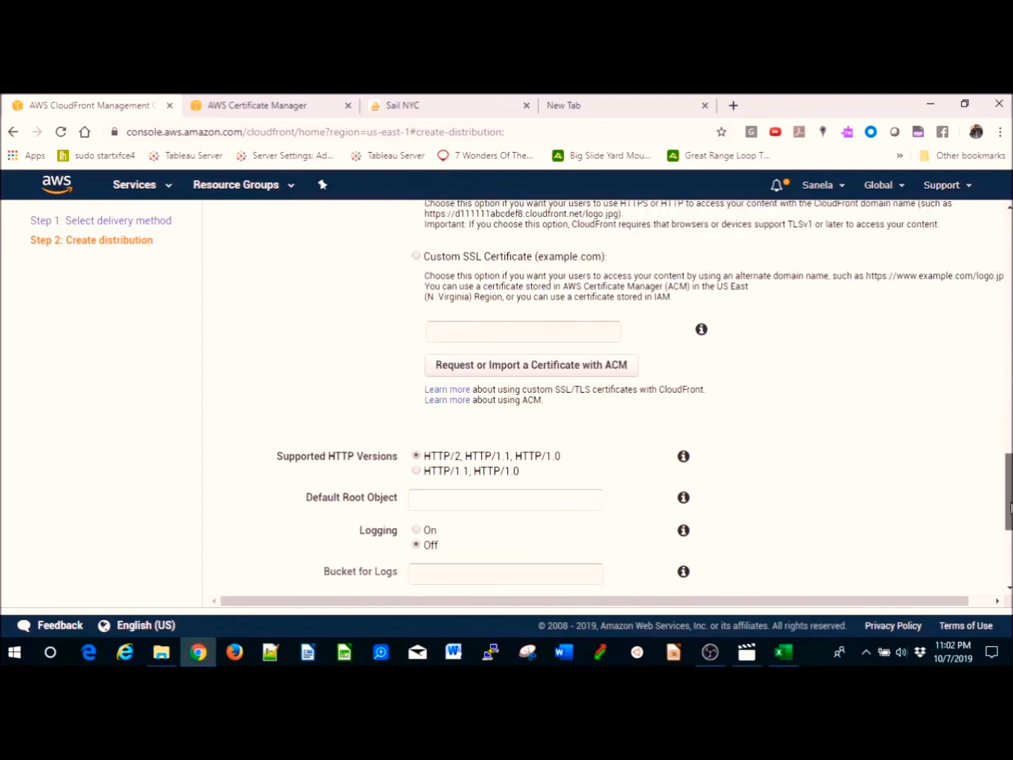
{"action": "left_click", "coordinate": [560, 366]}
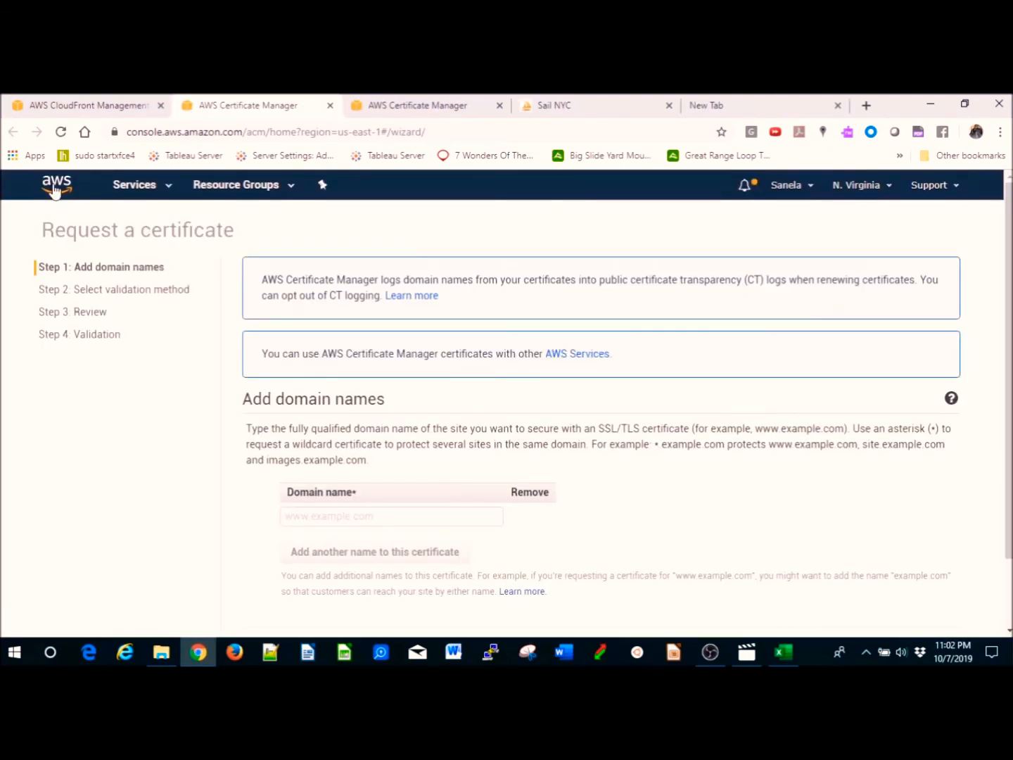
Step: Return to the new distribution's origin settings, browse the available origin domains, and show the help for Origin Domain Name and Origin Path
{"action": "left_click", "coordinate": [111, 107]}
{"action": "left_click_drag", "start_coordinate": [1010, 492], "coordinate": [906, 267]}
{"action": "scroll", "coordinate": [906, 267], "scroll_direction": "up", "scroll_amount": 1}
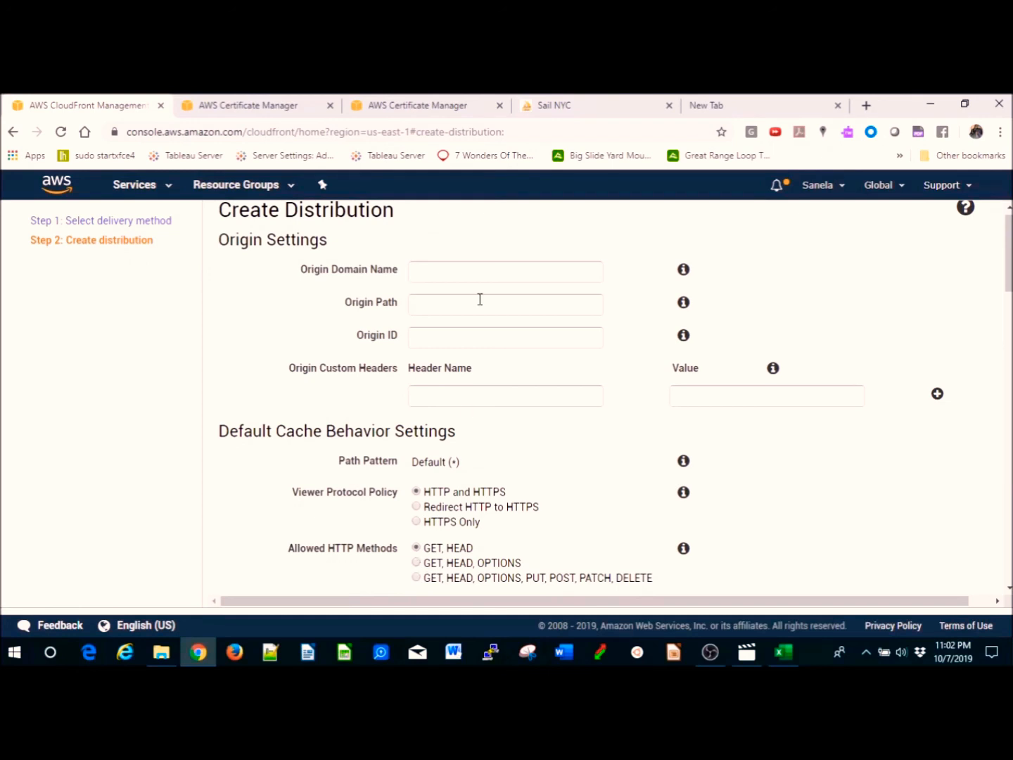
{"action": "left_click", "coordinate": [465, 268]}
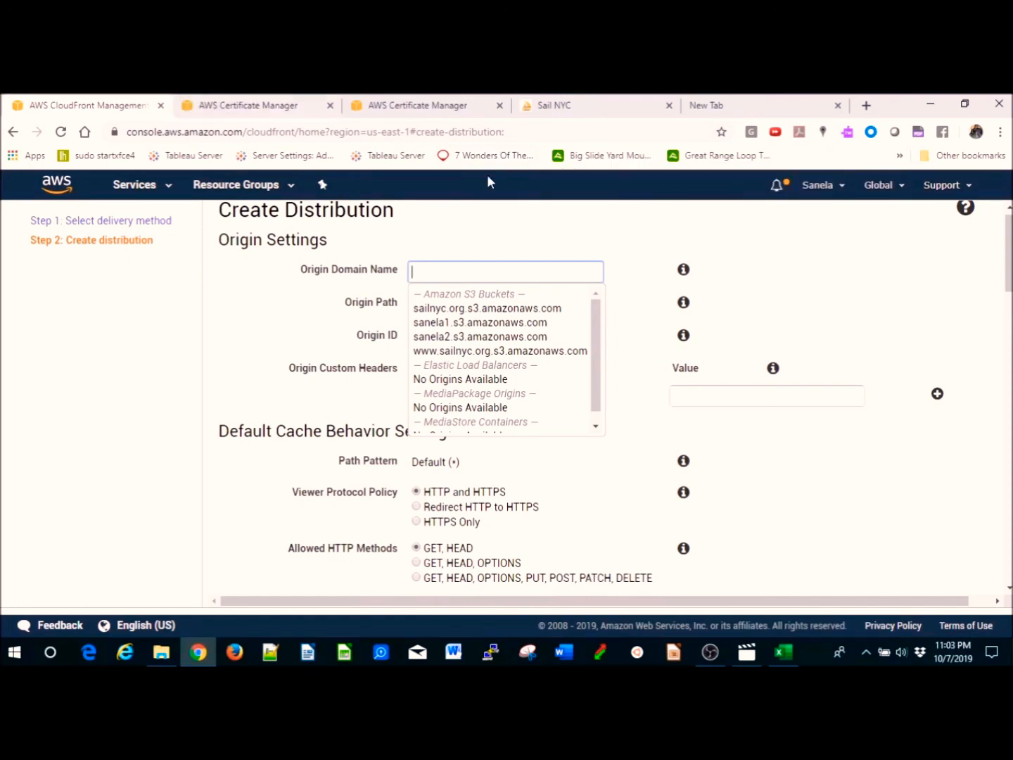
{"action": "left_click_drag", "start_coordinate": [1010, 252], "coordinate": [1002, 222]}
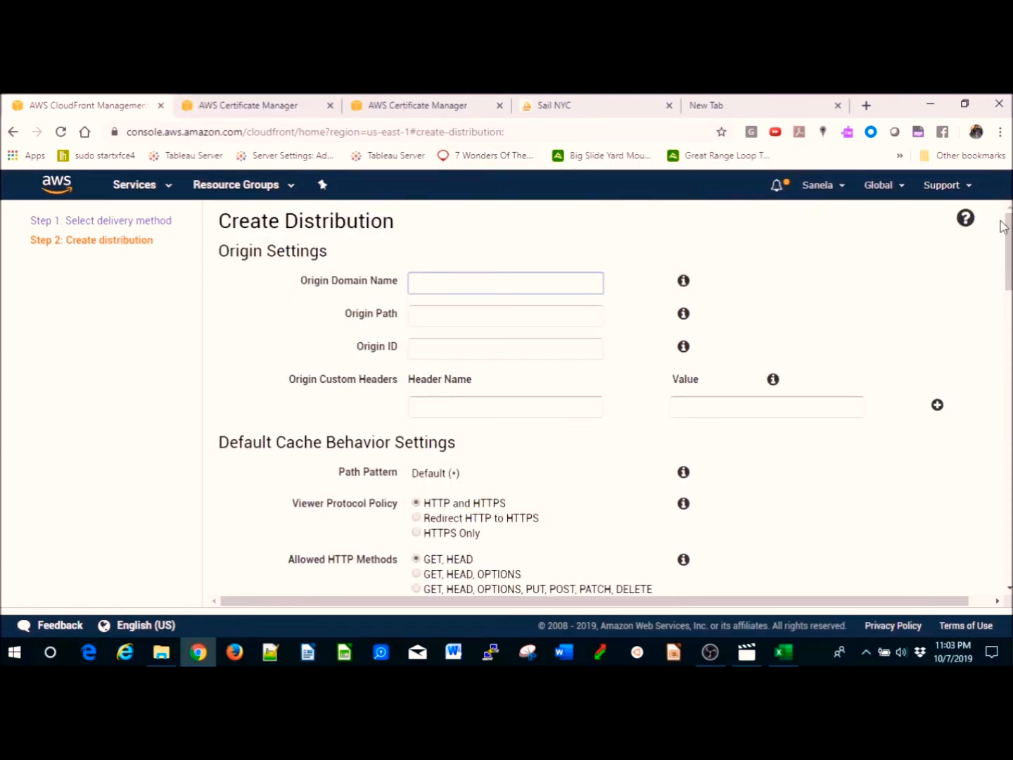
{"action": "left_click", "coordinate": [684, 281]}
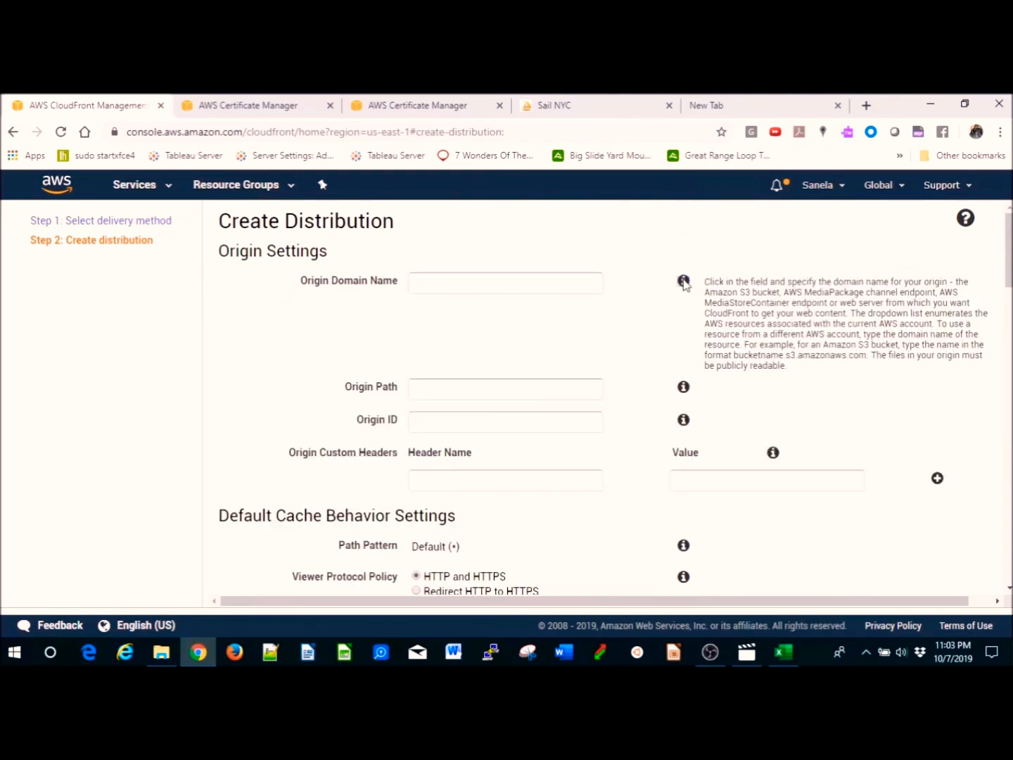
{"action": "left_click", "coordinate": [684, 386]}
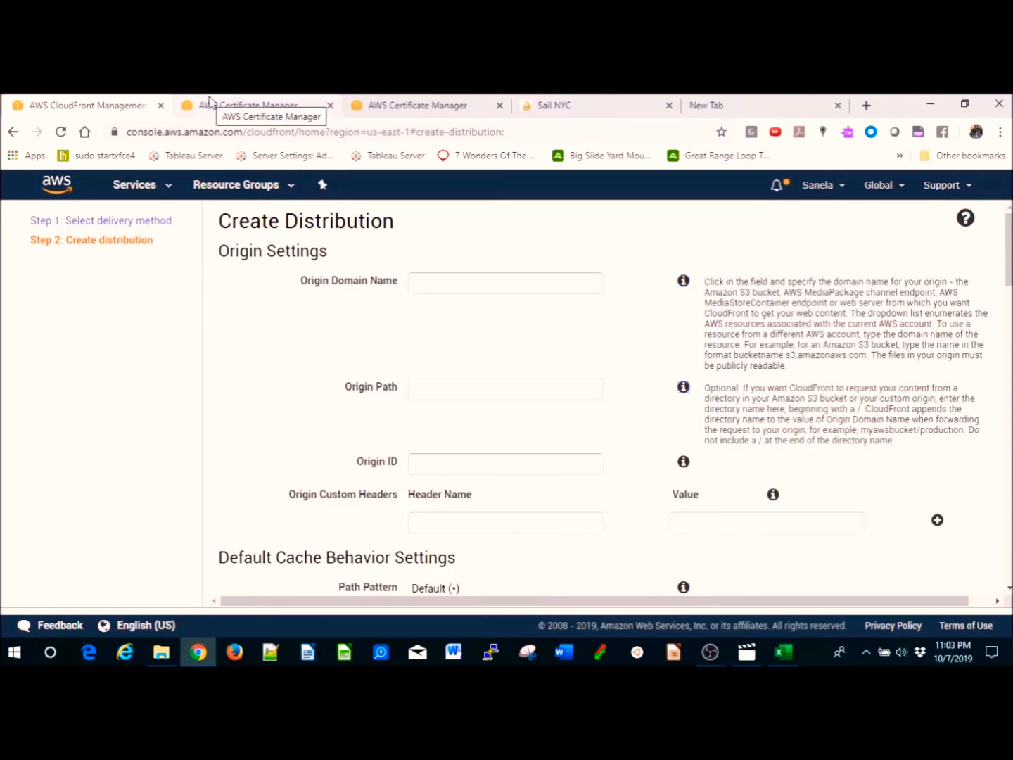